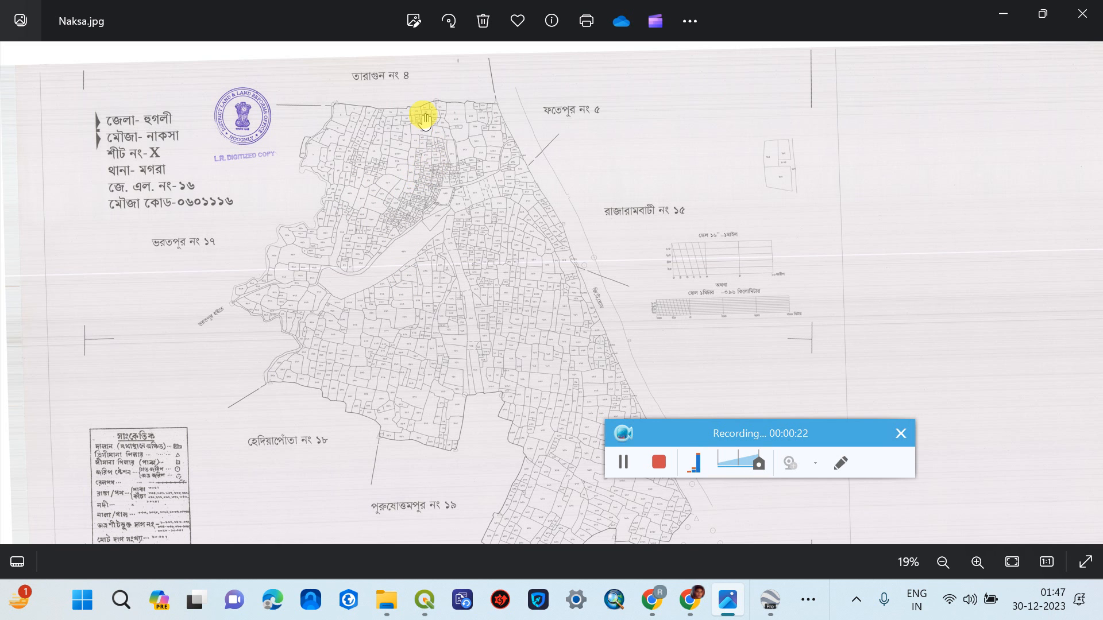
# Step: Examine the plot layout of the Naksa.jpg cadastral map, from its northern boundary down to its southern end
pyautogui.scroll(1, 424, 119)
pyautogui.moveTo(356, 207); pyautogui.dragTo(549, 206)
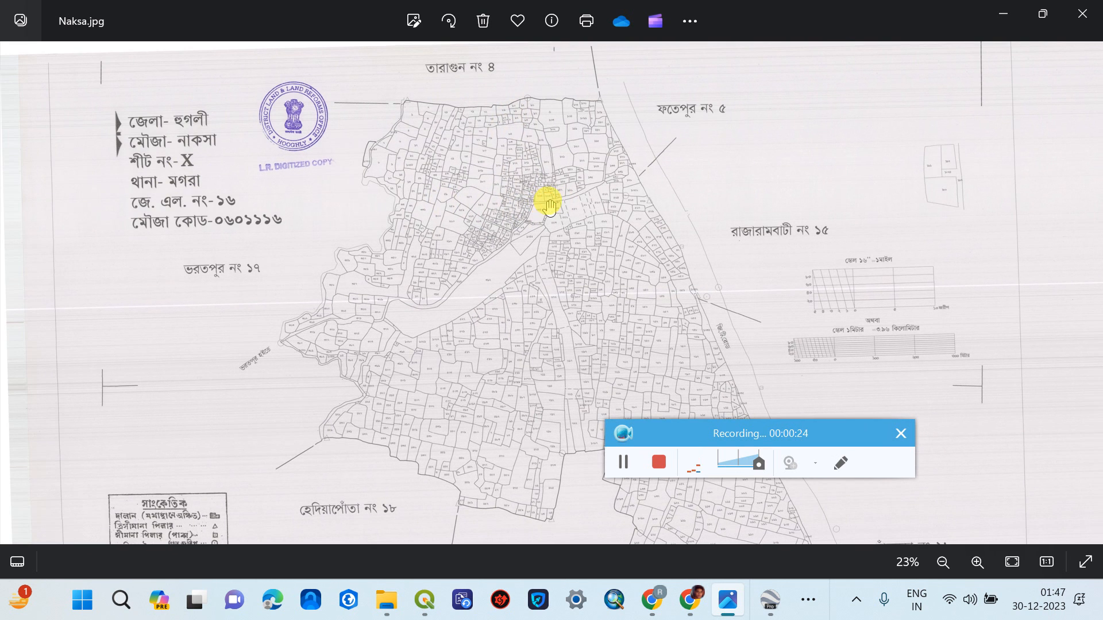
pyautogui.scroll(2, 245, 131)
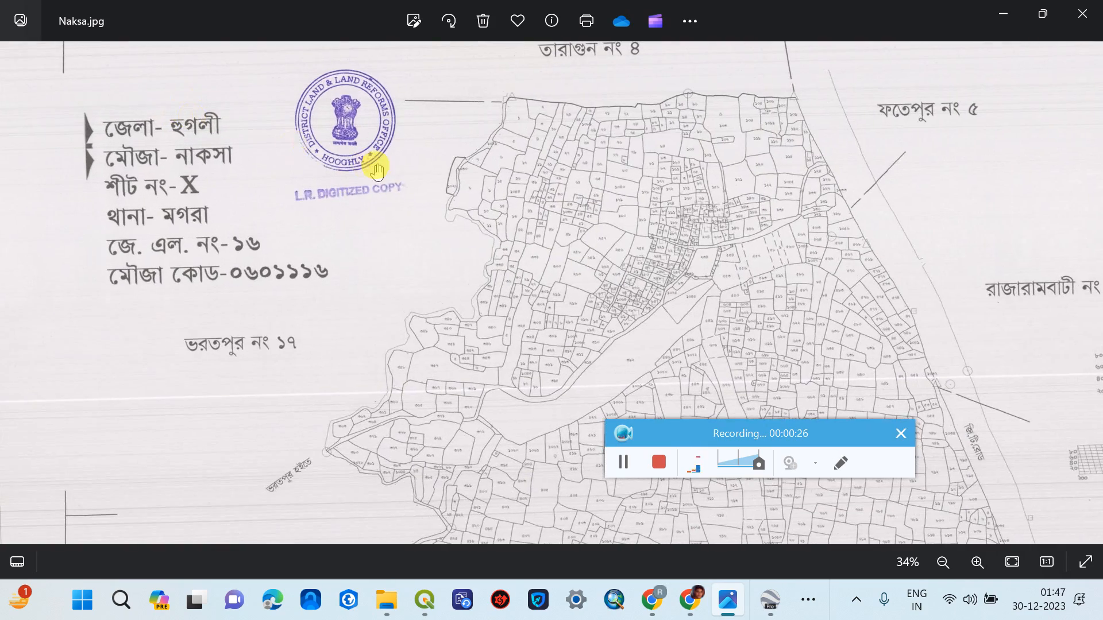
pyautogui.moveTo(603, 302); pyautogui.dragTo(467, 119)
pyautogui.moveTo(546, 261); pyautogui.dragTo(326, 211)
pyautogui.scroll(-4, 564, 197)
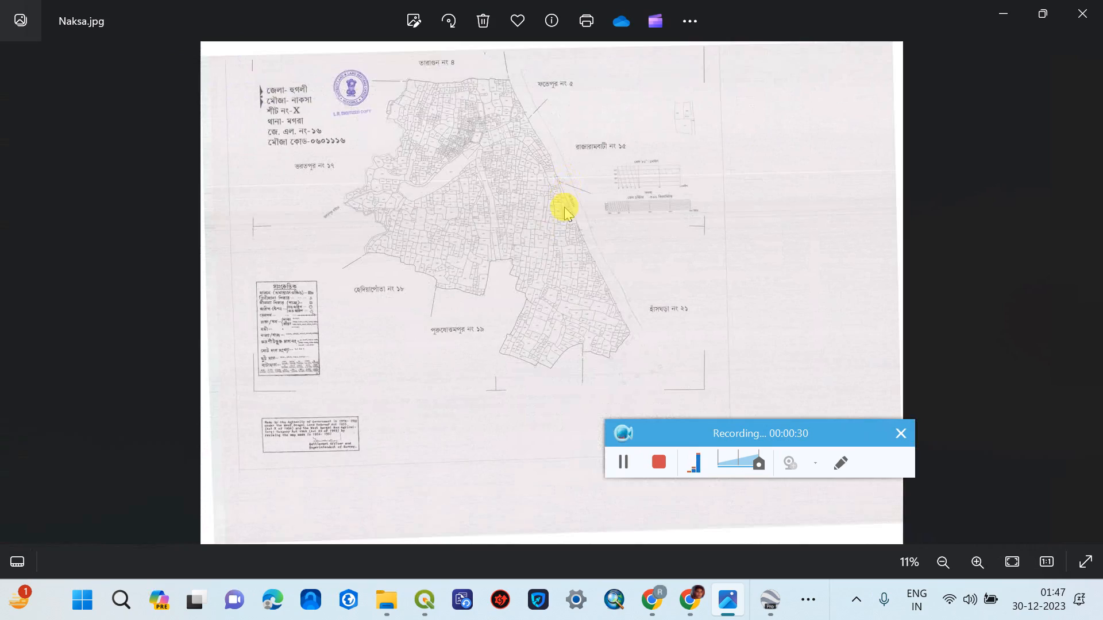
pyautogui.scroll(1, 570, 313)
pyautogui.scroll(2, 443, 123)
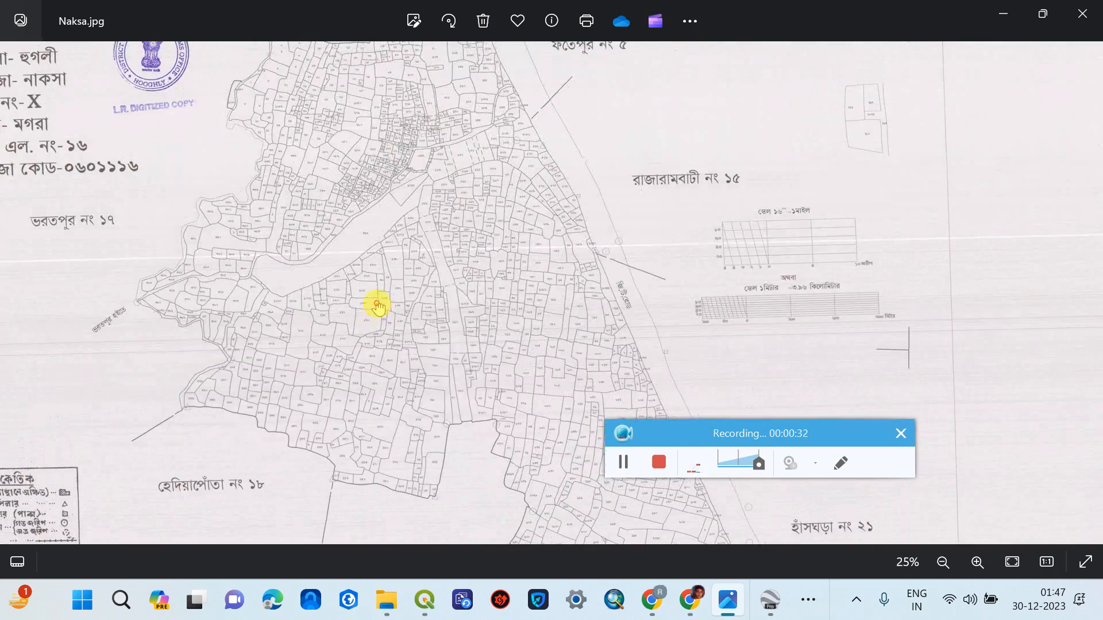
pyautogui.scroll(3, 355, 179)
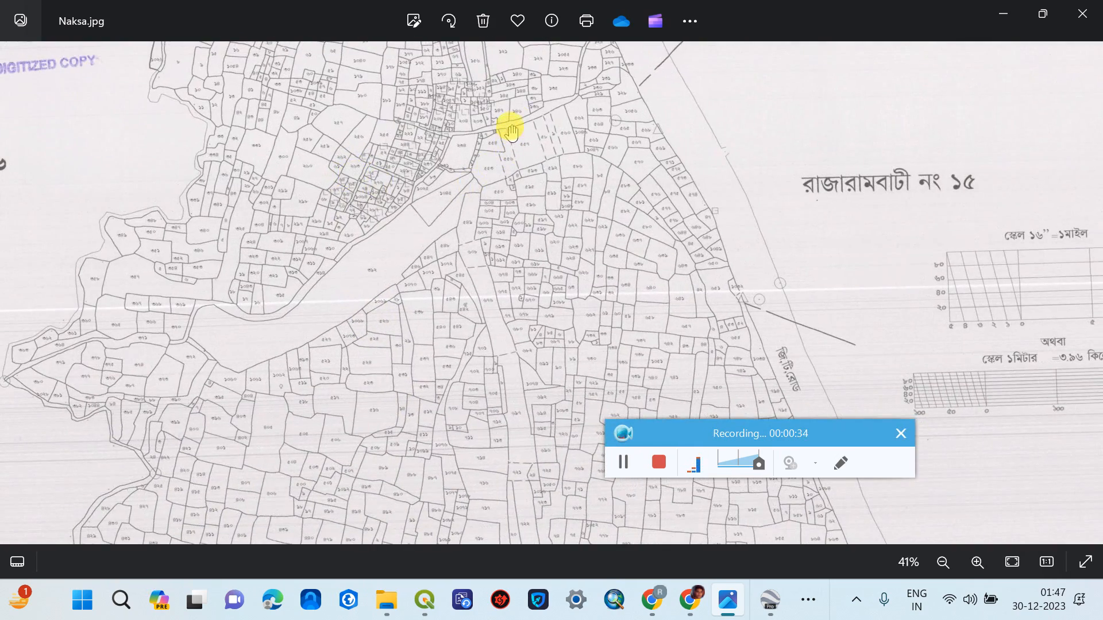
pyautogui.moveTo(566, 258); pyautogui.dragTo(463, 34)
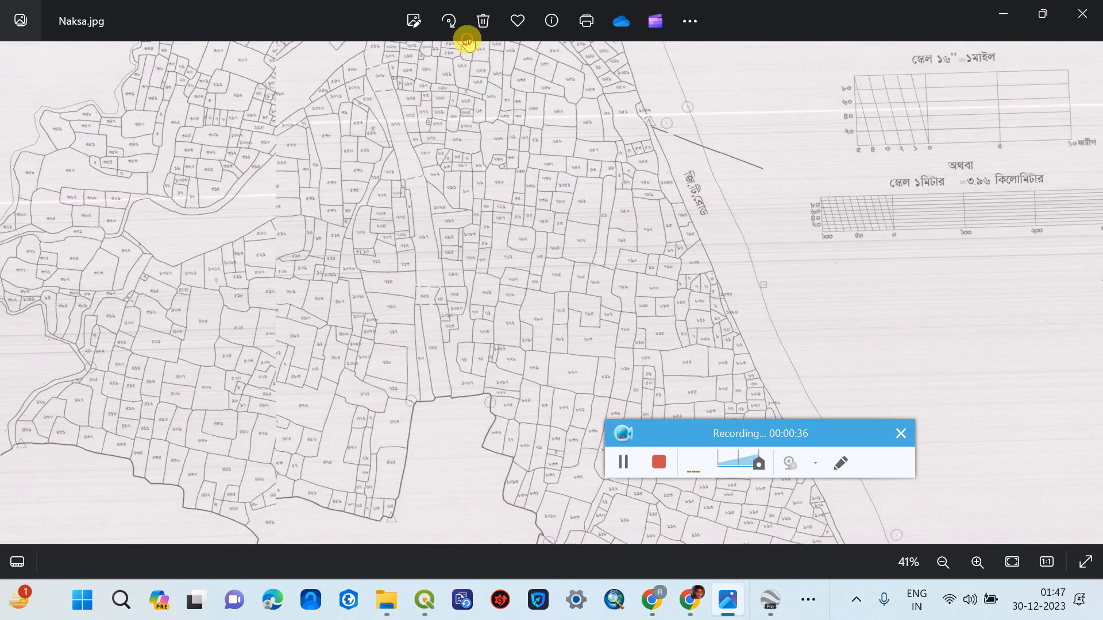
pyautogui.moveTo(488, 256); pyautogui.dragTo(421, 66)
pyautogui.moveTo(423, 247); pyautogui.dragTo(418, 283)
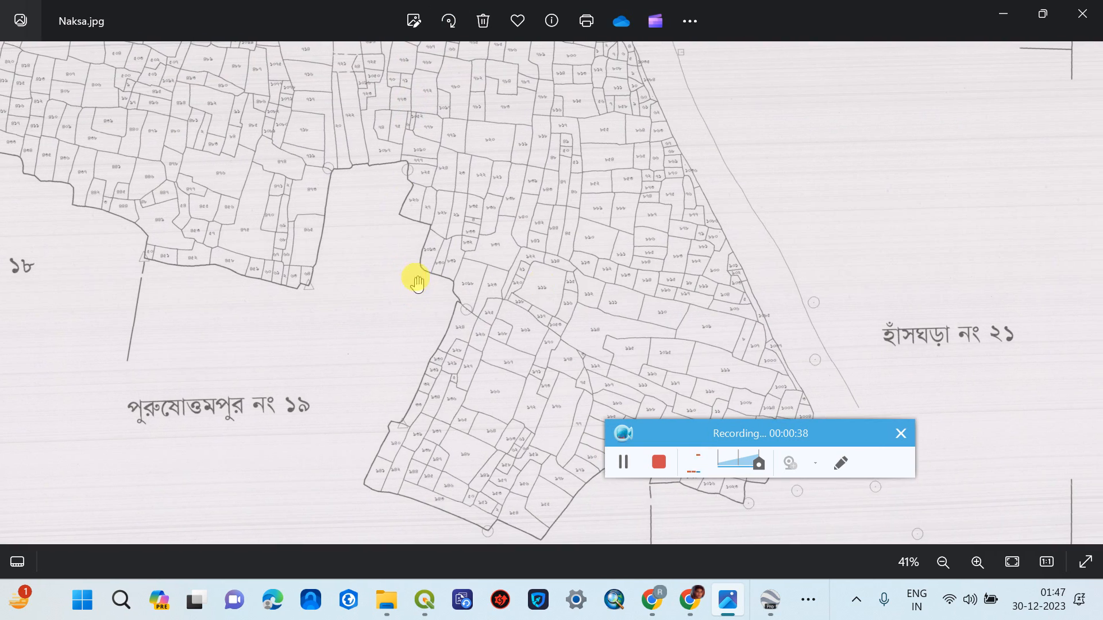
pyautogui.moveTo(562, 201); pyautogui.dragTo(512, 374)
pyautogui.moveTo(567, 125); pyautogui.dragTo(636, 376)
pyautogui.moveTo(586, 221)
pyautogui.mouseDown()
pyautogui.moveTo(614, 317)
pyautogui.moveTo(577, 210)
pyautogui.mouseUp()
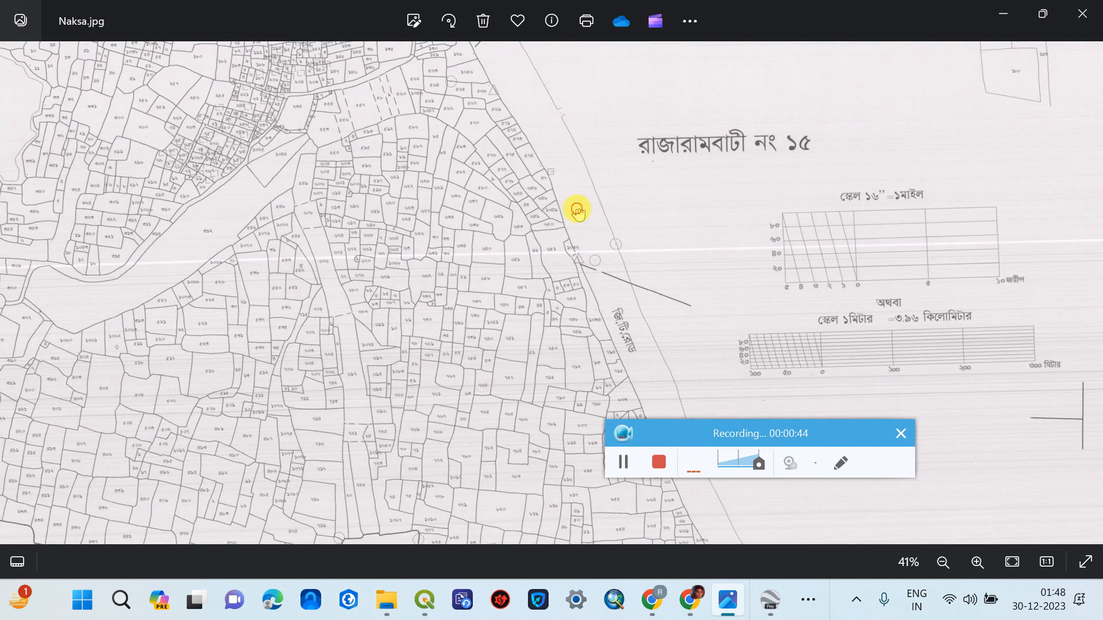
# Step: Examine the road along the map's eastern boundary and the district, mouza and sheet details in the map heading
pyautogui.scroll(3, 636, 339)
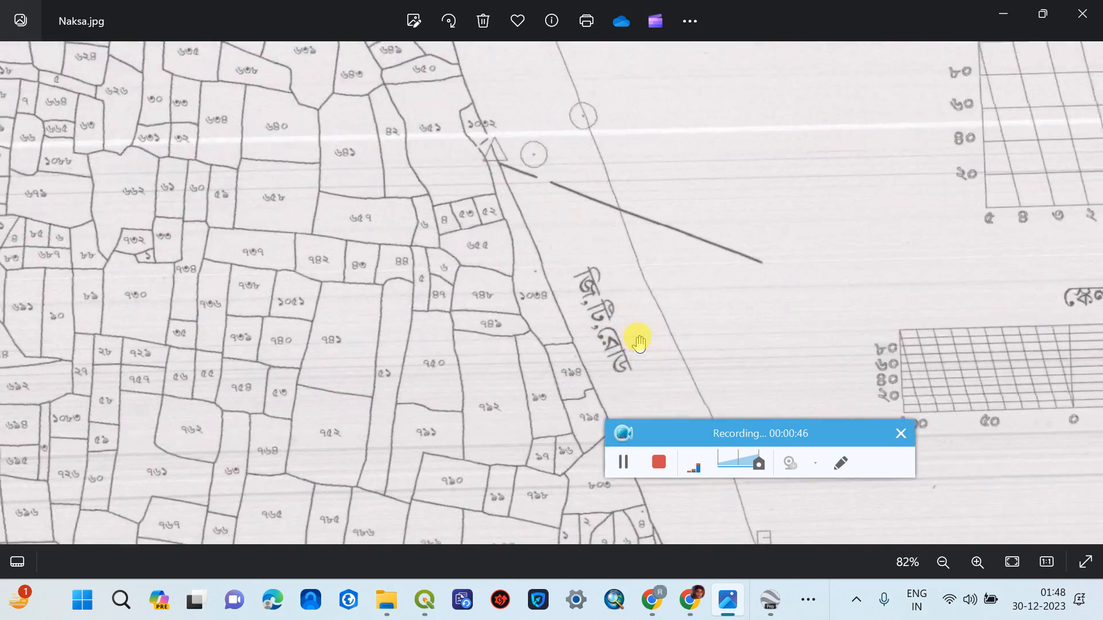
pyautogui.scroll(-5, 632, 321)
pyautogui.moveTo(570, 244); pyautogui.dragTo(632, 371)
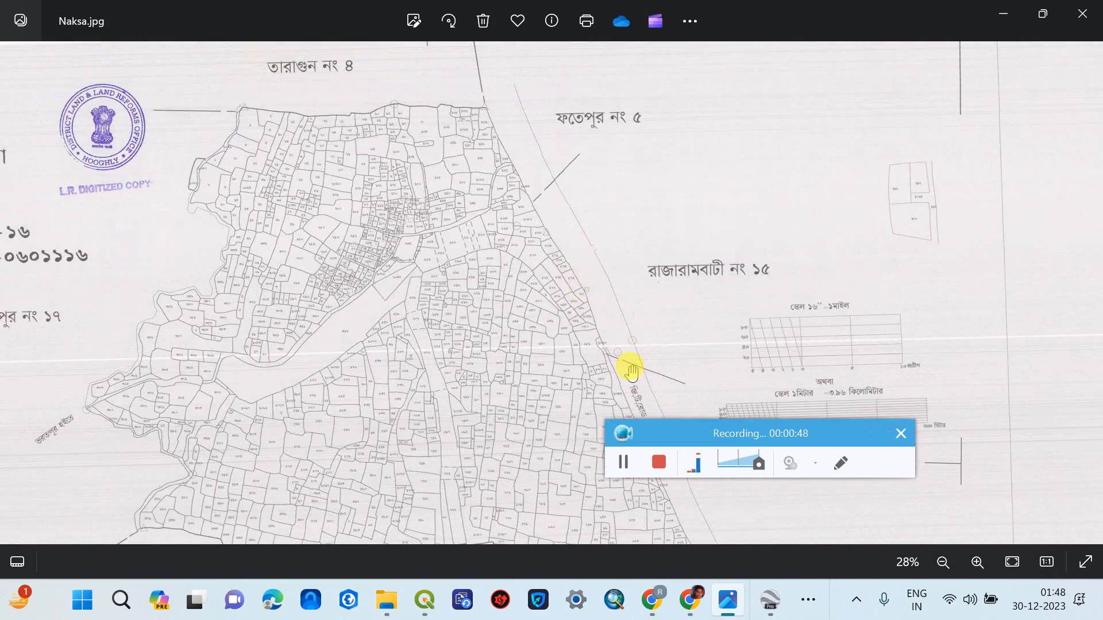
pyautogui.moveTo(555, 236); pyautogui.dragTo(575, 263)
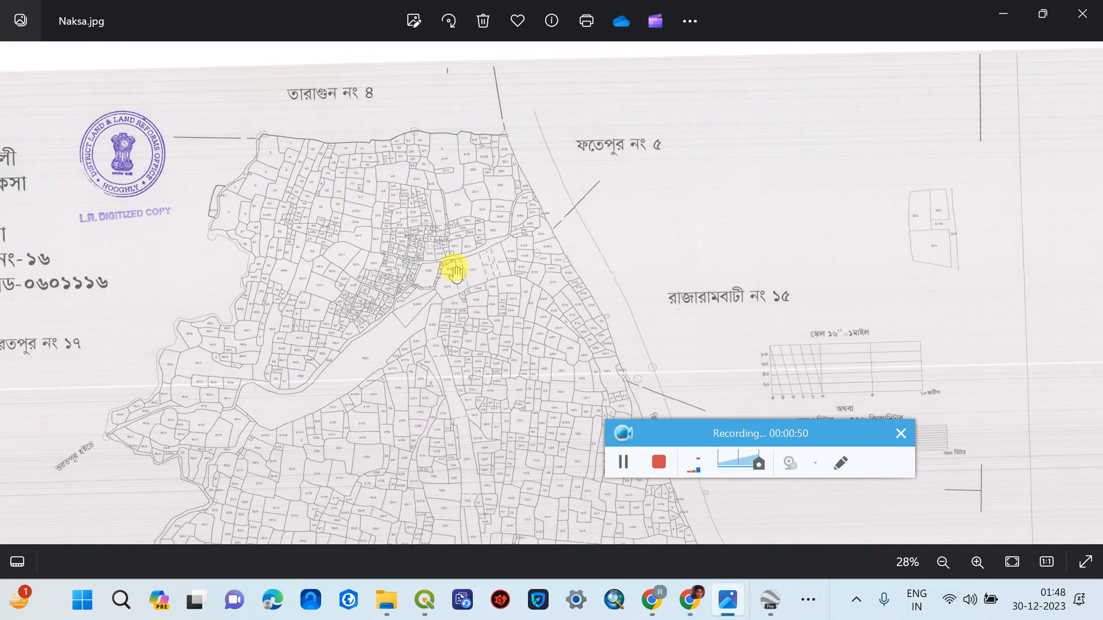
pyautogui.moveTo(359, 350); pyautogui.dragTo(495, 256)
pyautogui.moveTo(411, 256); pyautogui.dragTo(494, 320)
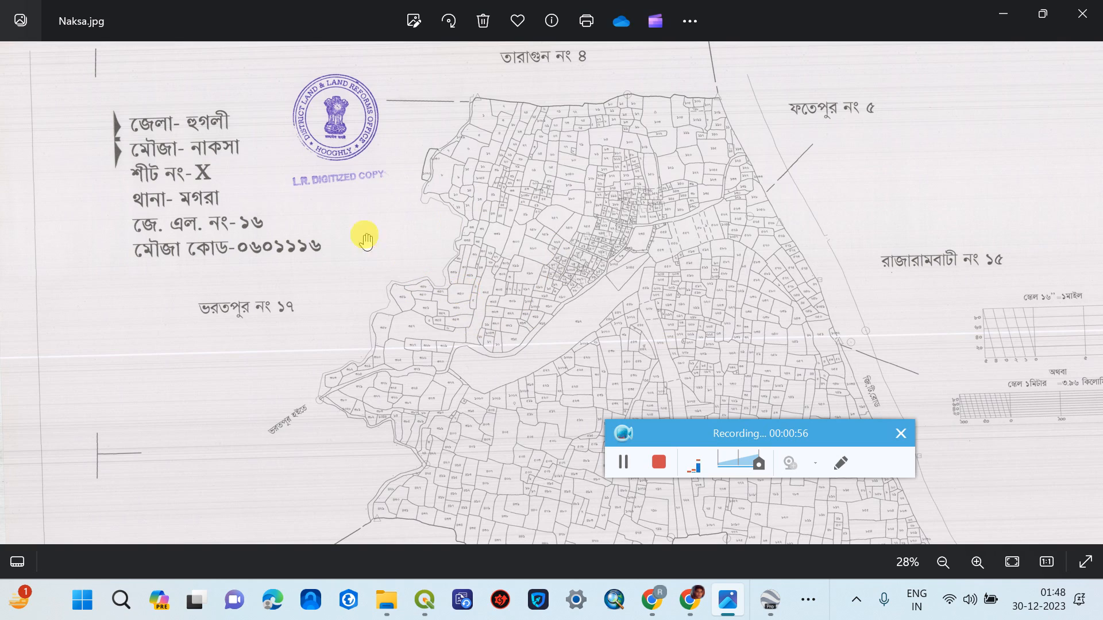
pyautogui.scroll(2, 223, 167)
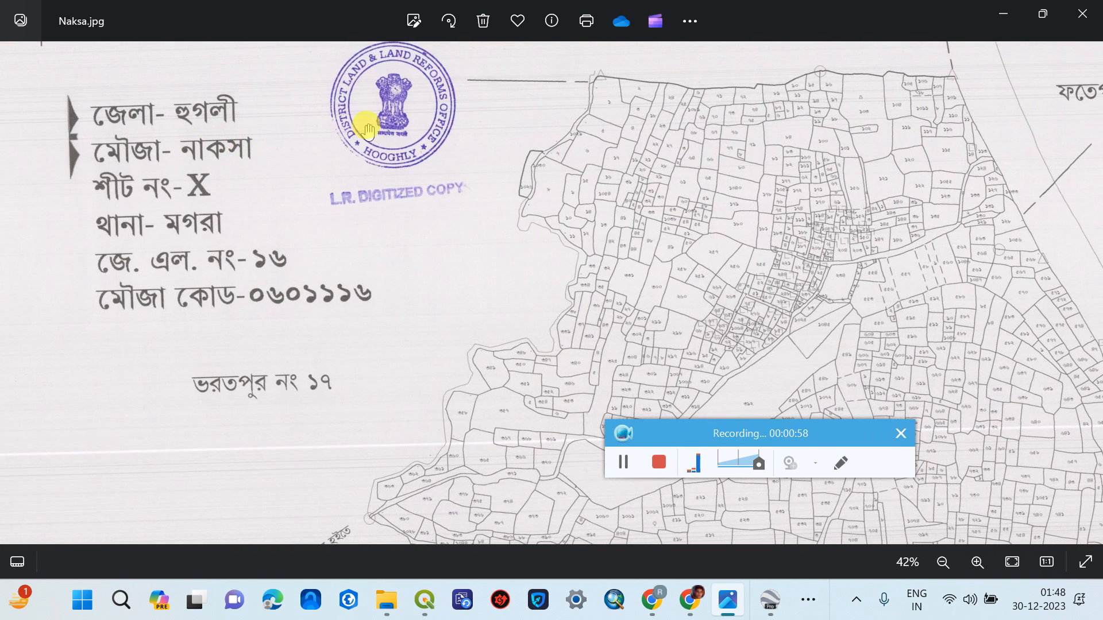
# Step: Minimize the map image, switch to Chrome and open Google Maps in a new tab
pyautogui.click(1003, 13)
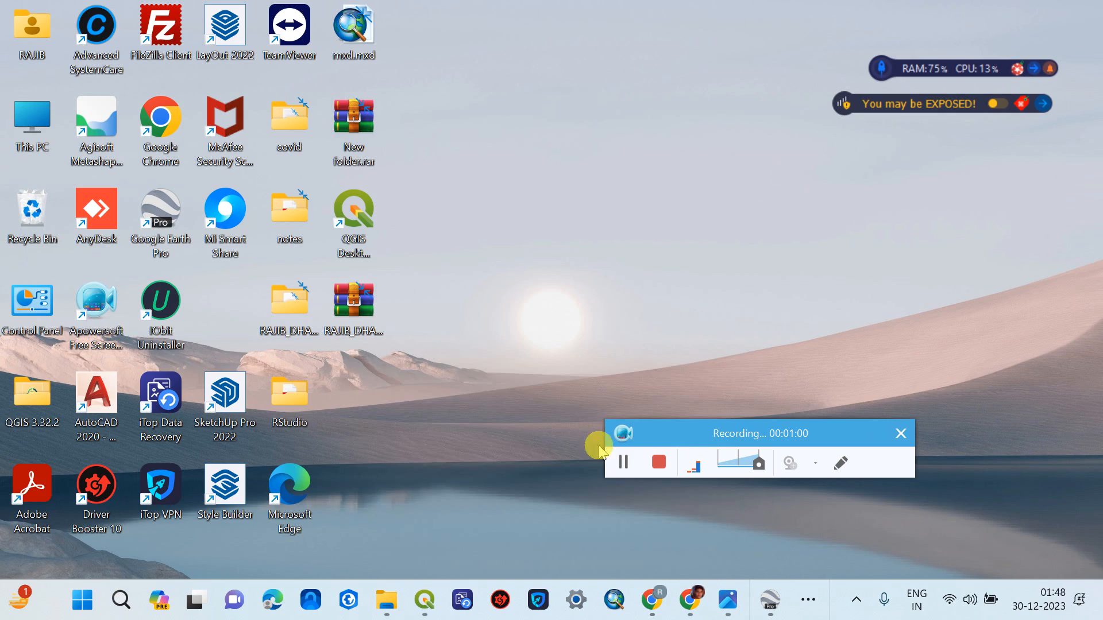
pyautogui.moveTo(691, 608)
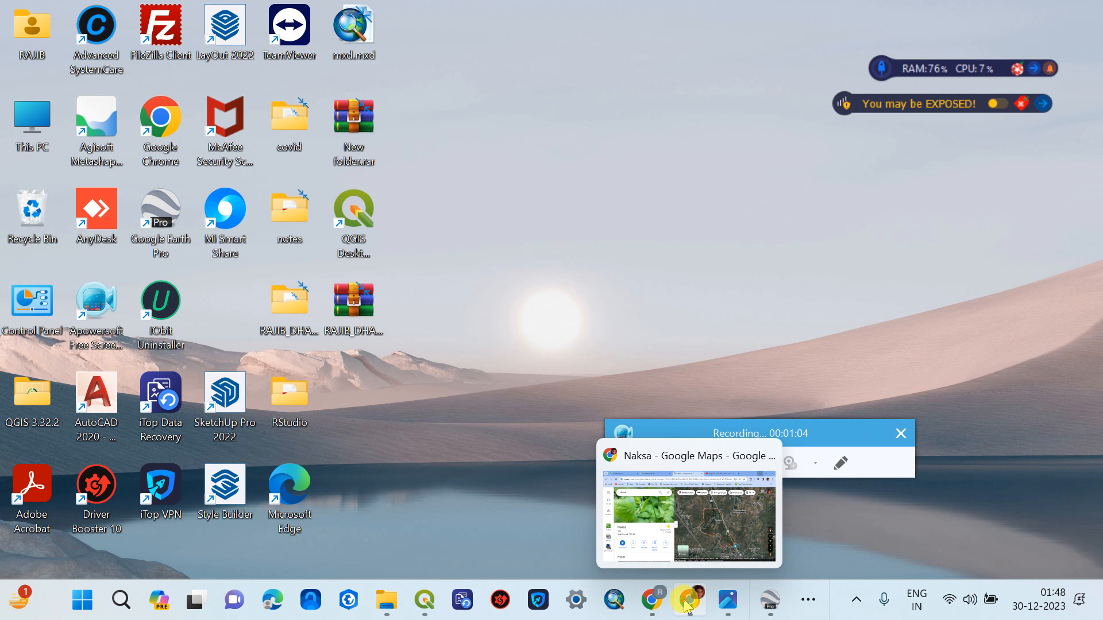
pyautogui.click(687, 606)
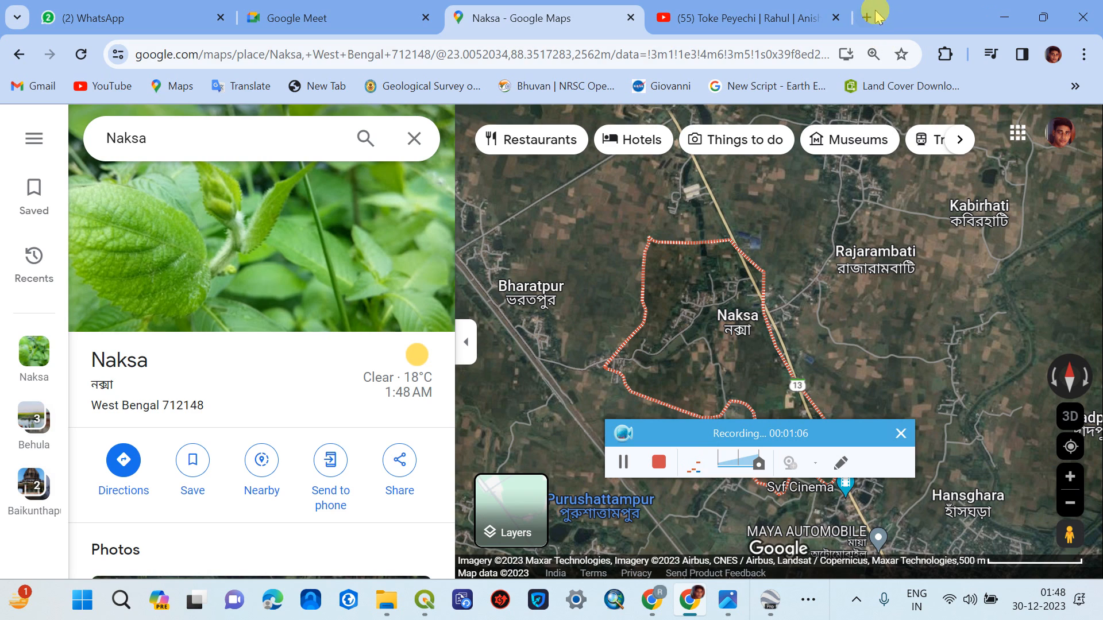
pyautogui.click(868, 16)
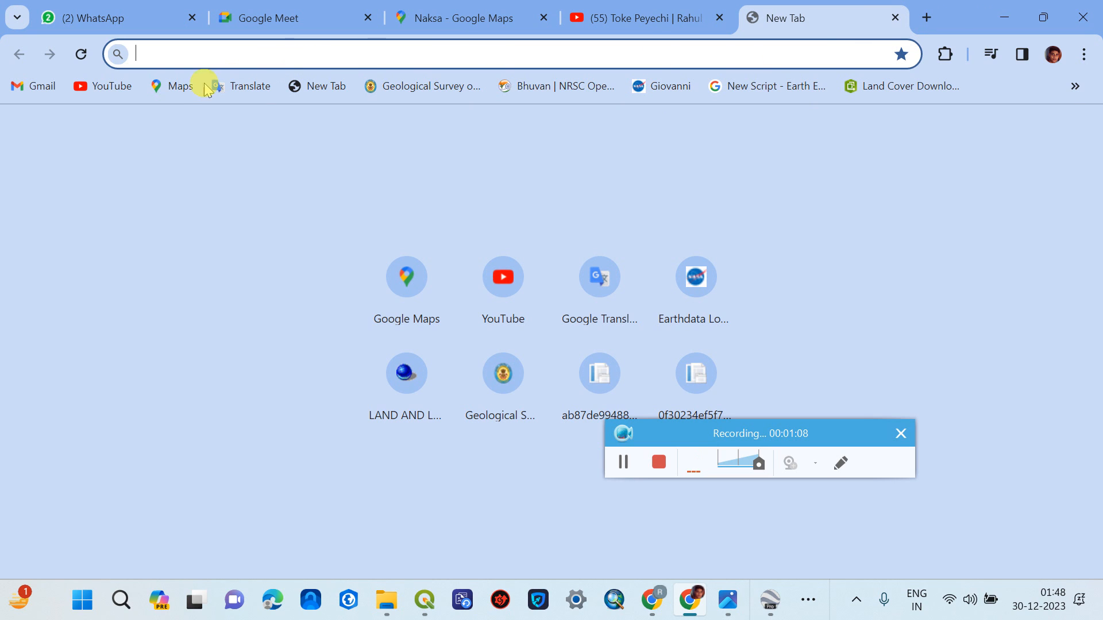
pyautogui.click(178, 86)
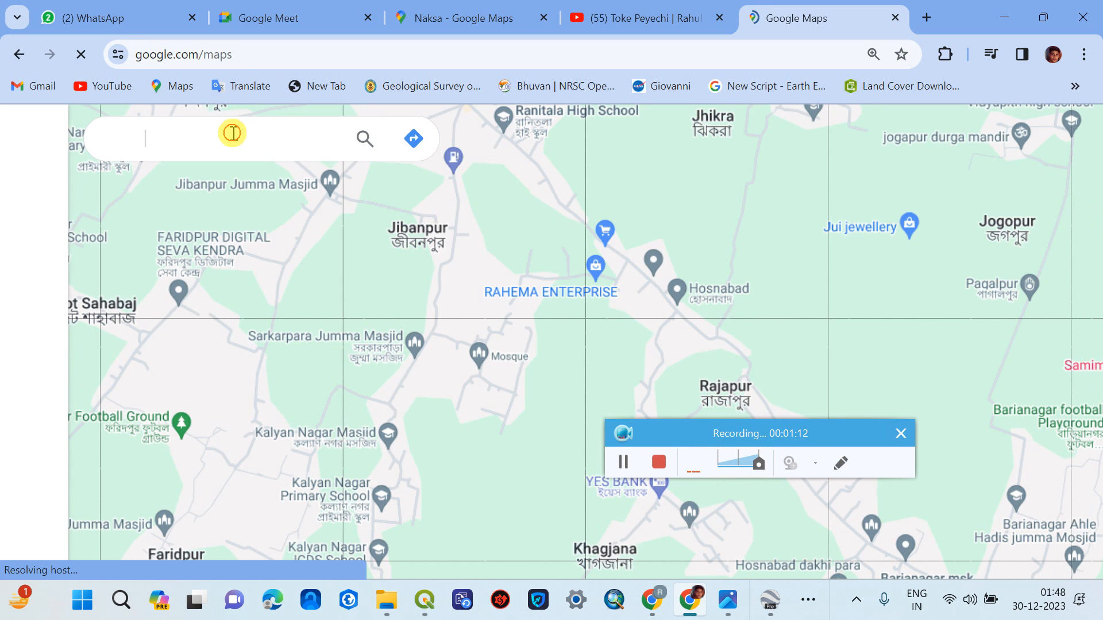
# Step: Search Google Maps for NAKSA and open the Naksa result in West Bengal 712148
pyautogui.write('N')
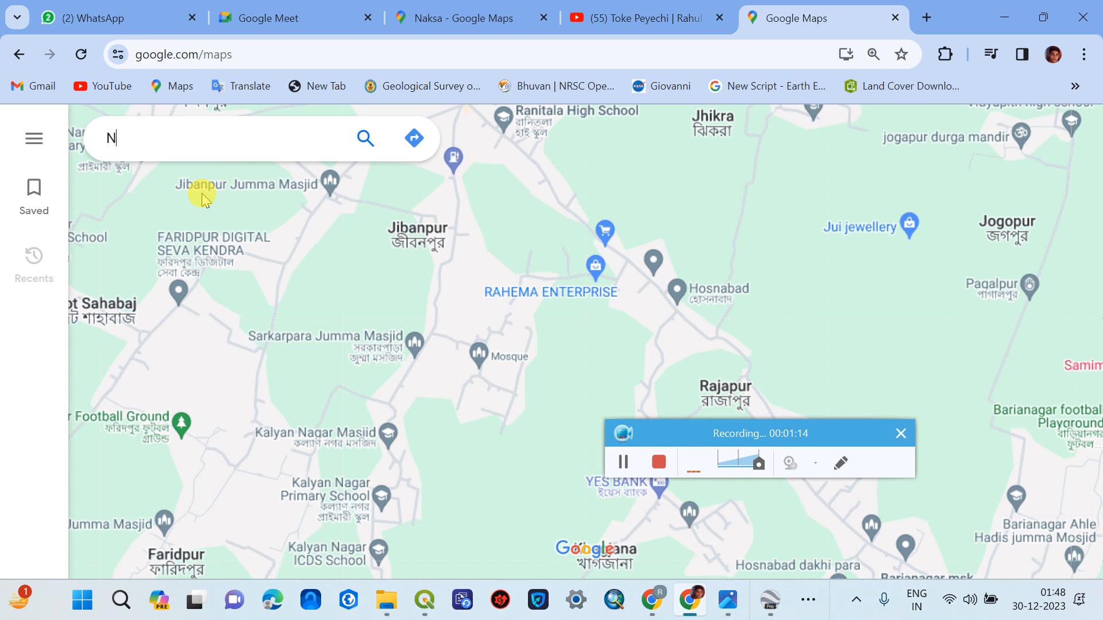
pyautogui.write('AKSA')
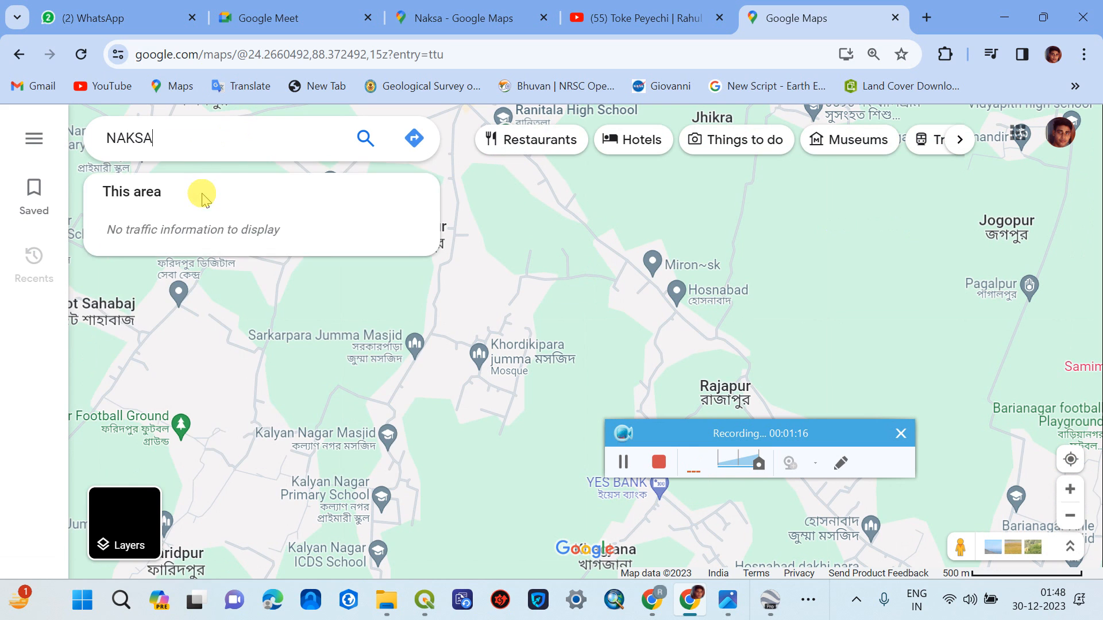
pyautogui.press('Return')
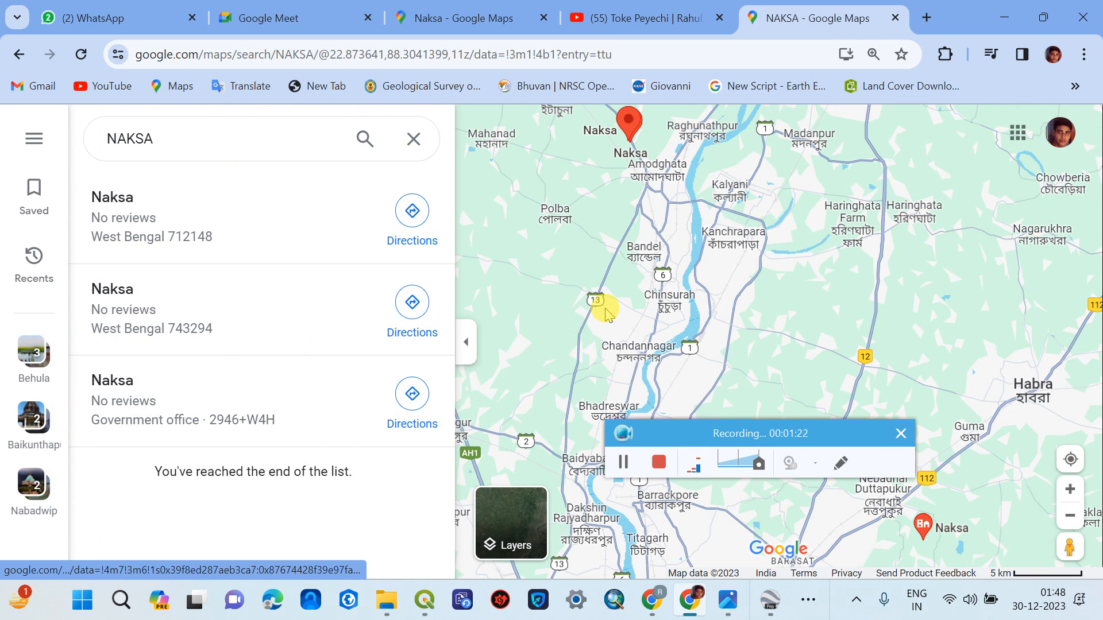
pyautogui.click(116, 195)
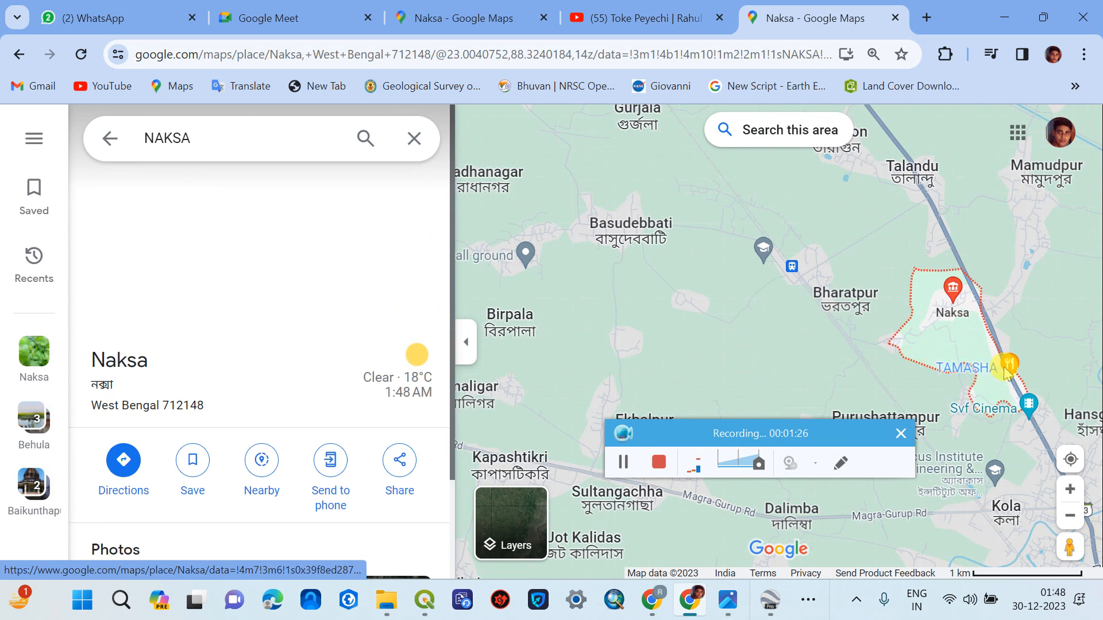
# Step: Switch the map of the Naksa area to satellite imagery
pyautogui.moveTo(972, 345); pyautogui.dragTo(813, 251)
pyautogui.scroll(3, 825, 247)
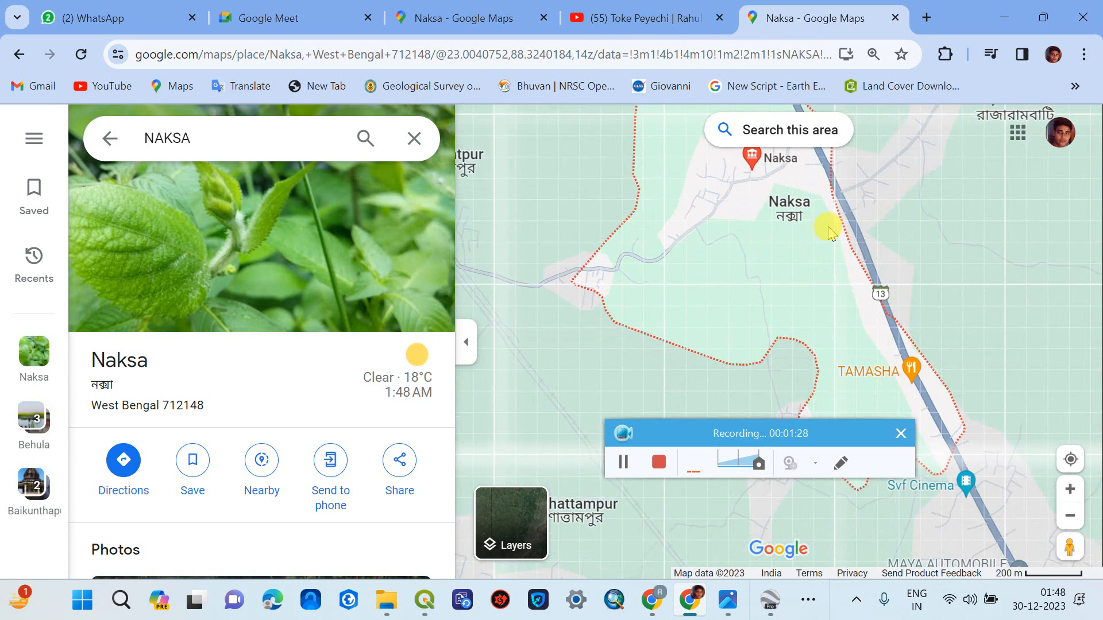
pyautogui.click(514, 500)
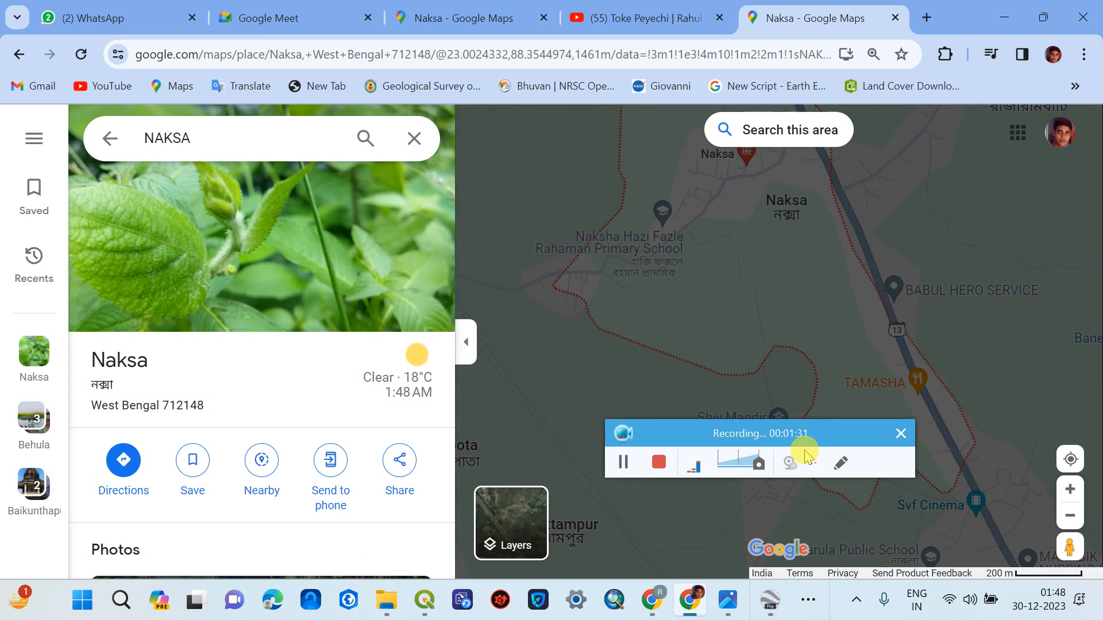
pyautogui.moveTo(804, 442); pyautogui.dragTo(967, 600)
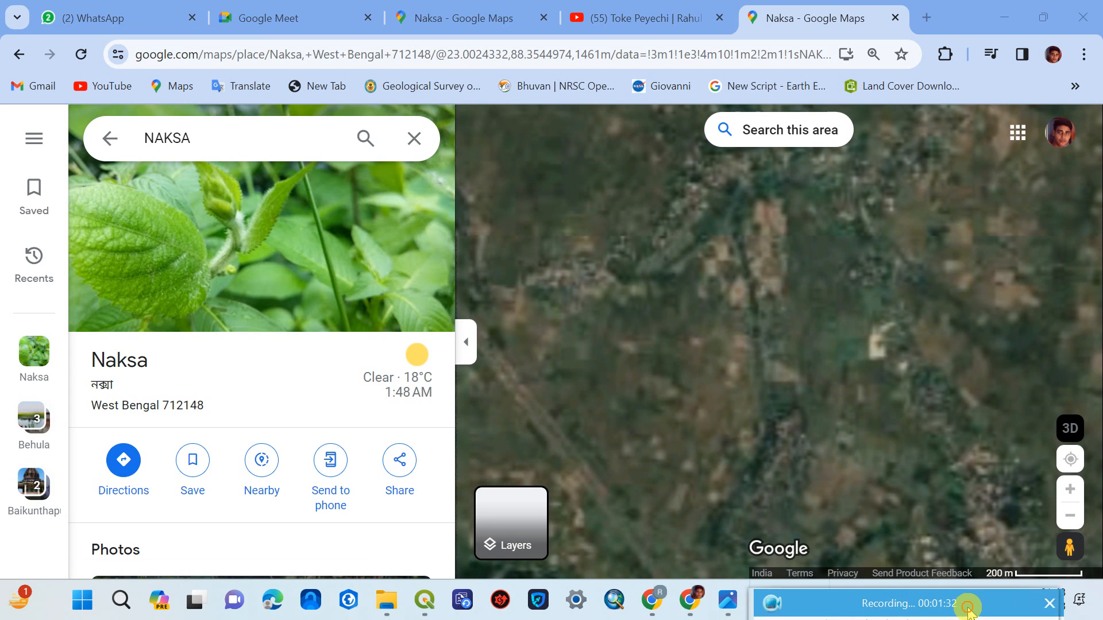
pyautogui.scroll(-2, 806, 313)
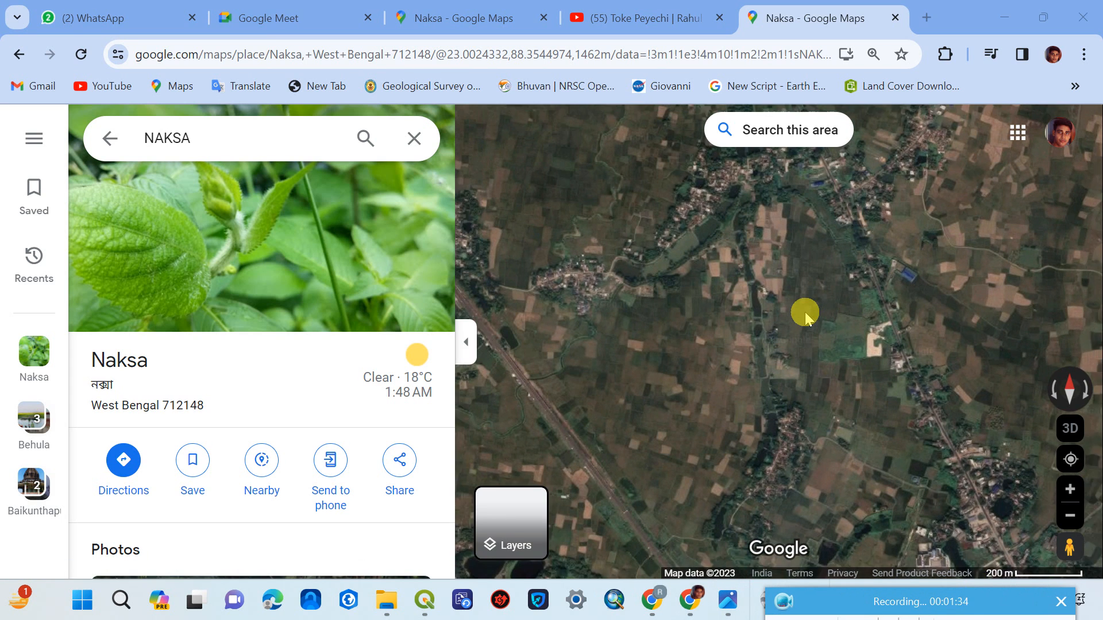
pyautogui.scroll(3, 846, 329)
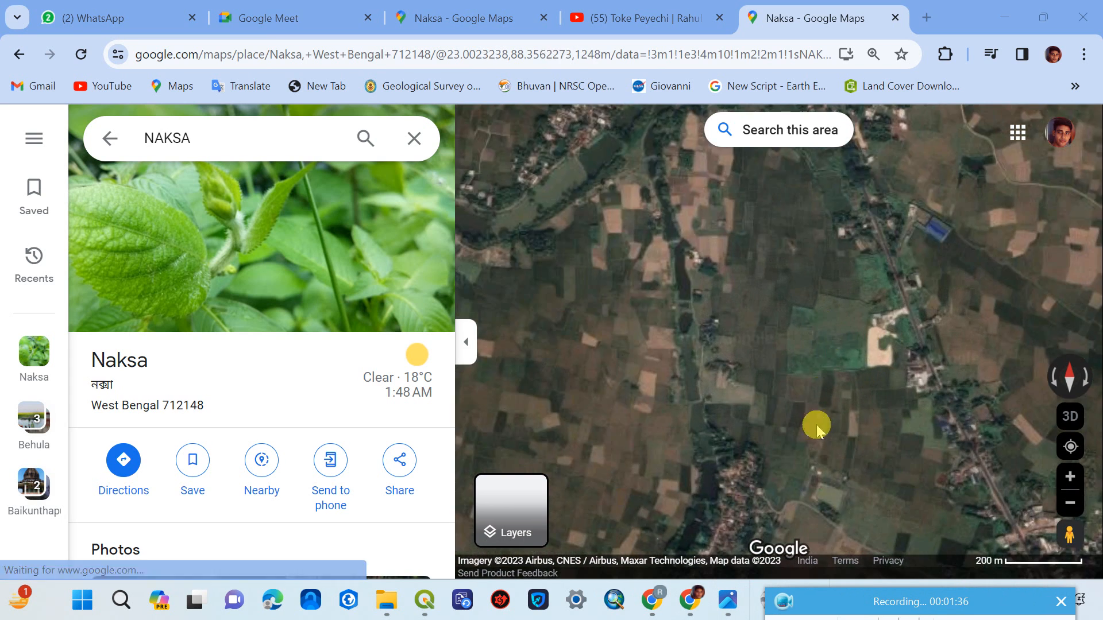
# Step: Copy the coordinates 23.00119, 88.36323 of a field inside the Naksa boundary, west of TAMASHA
pyautogui.moveTo(816, 426); pyautogui.dragTo(791, 251)
pyautogui.scroll(4, 812, 433)
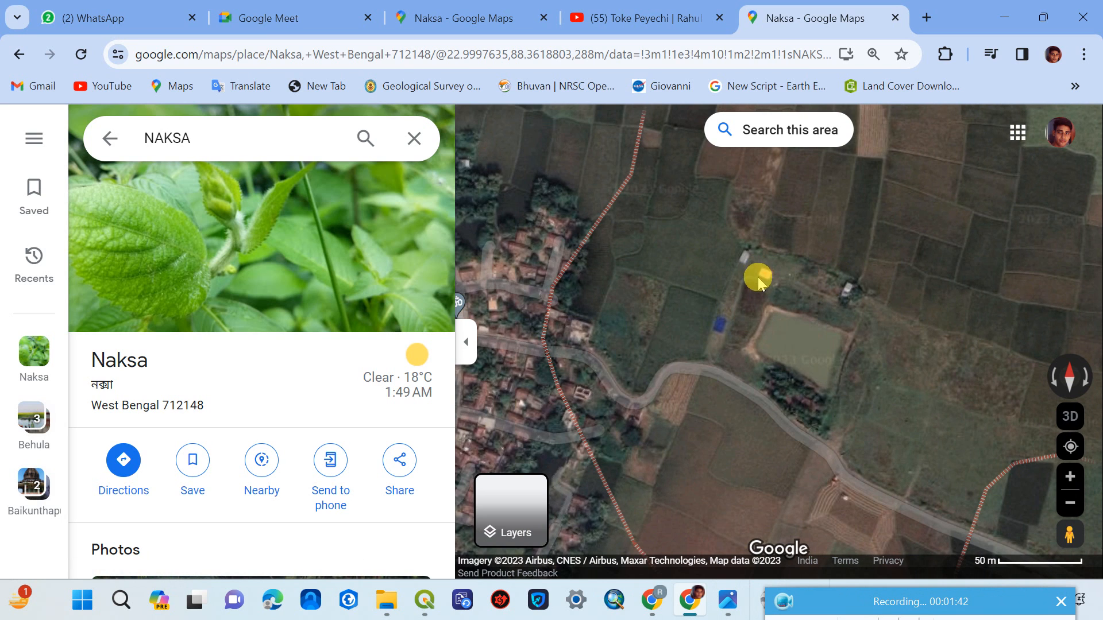
pyautogui.scroll(-4, 651, 301)
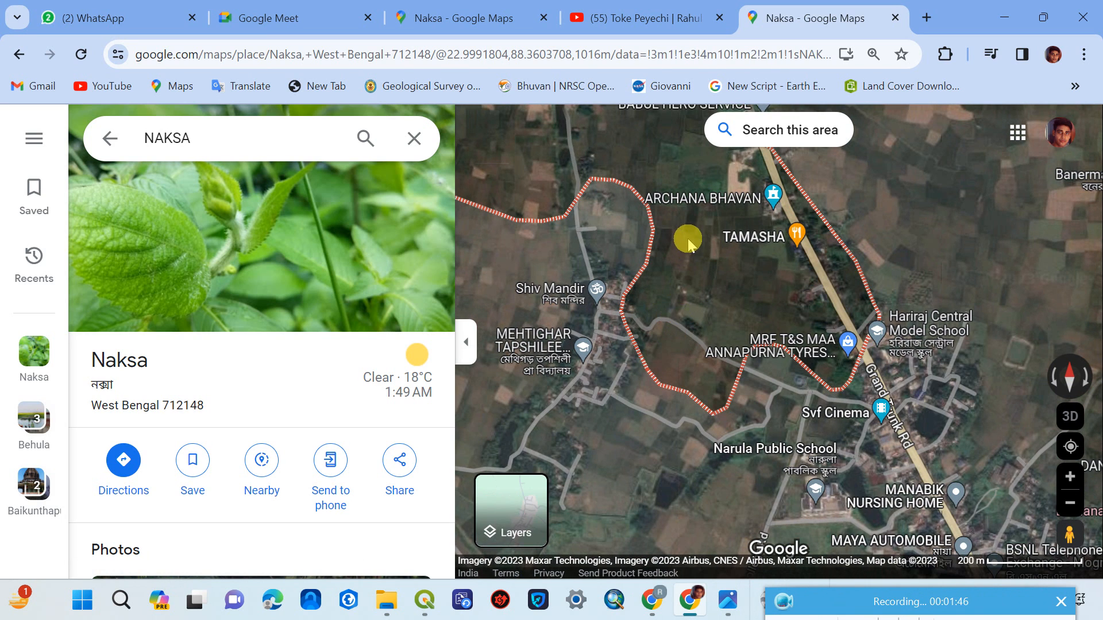
pyautogui.rightClick(689, 242)
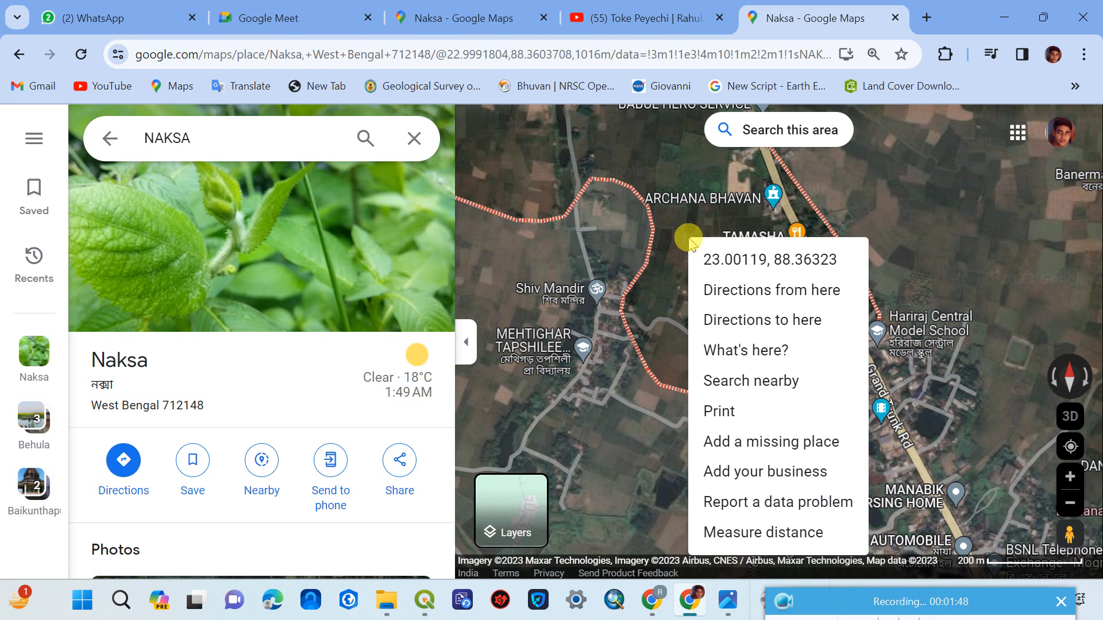
pyautogui.click(722, 262)
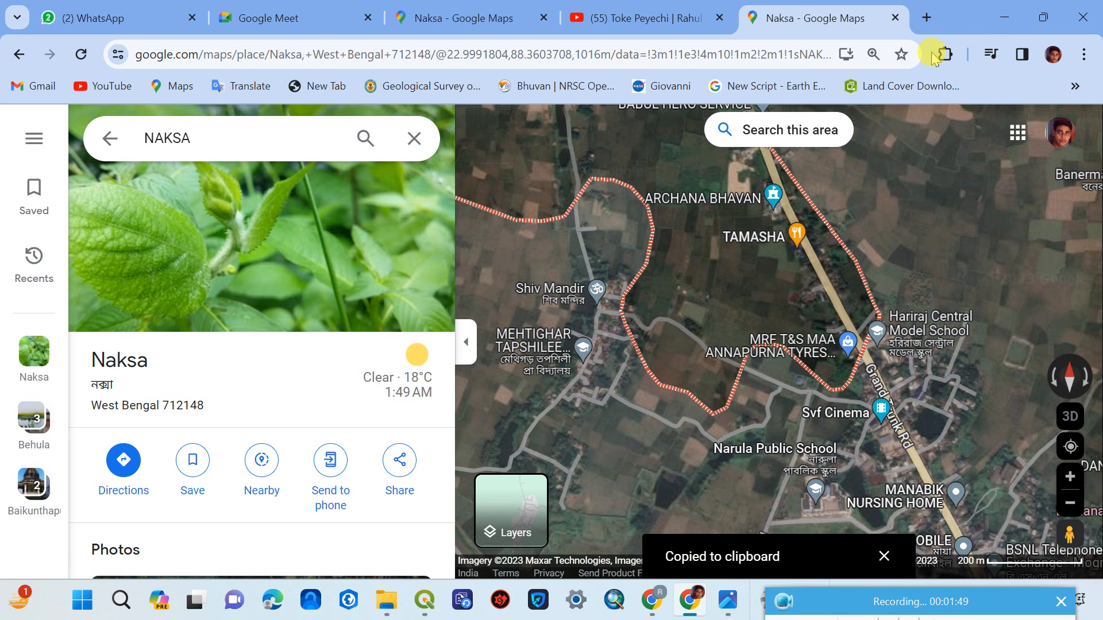
# Step: Switch to QGIS and zoom the map to the copied Naksa coordinates using Zoom to Coordinate
pyautogui.click(1004, 17)
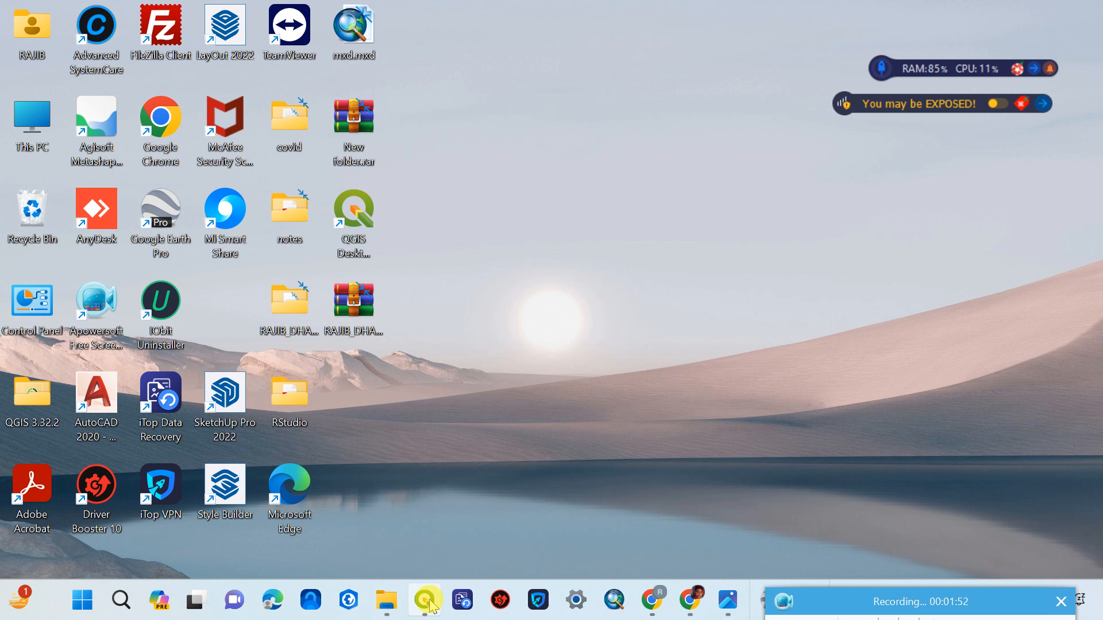
pyautogui.moveTo(432, 605)
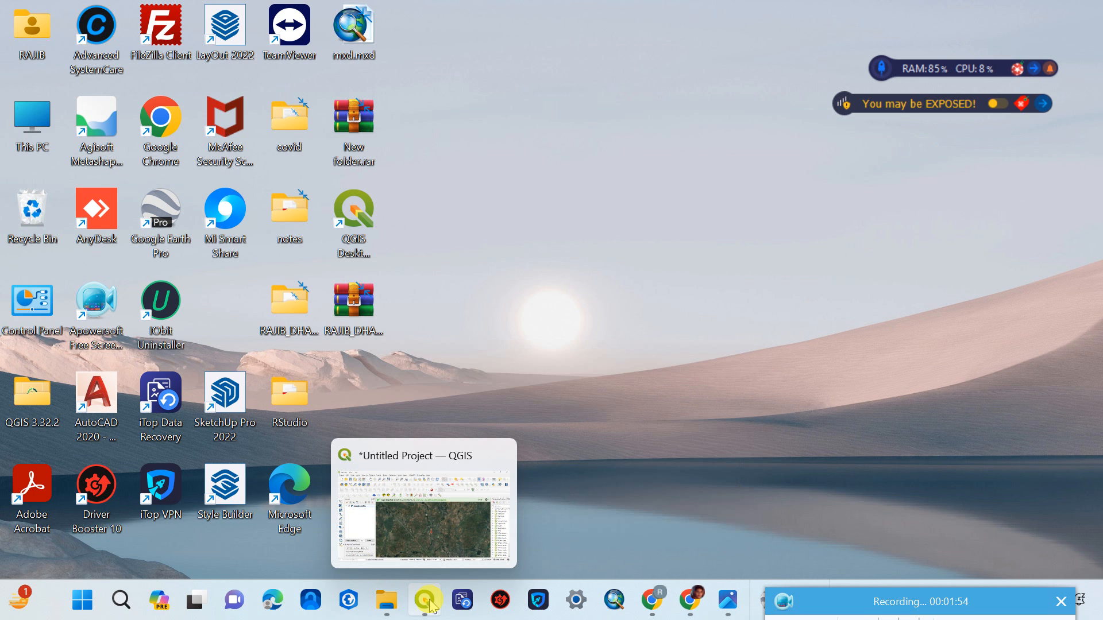
pyautogui.click(432, 604)
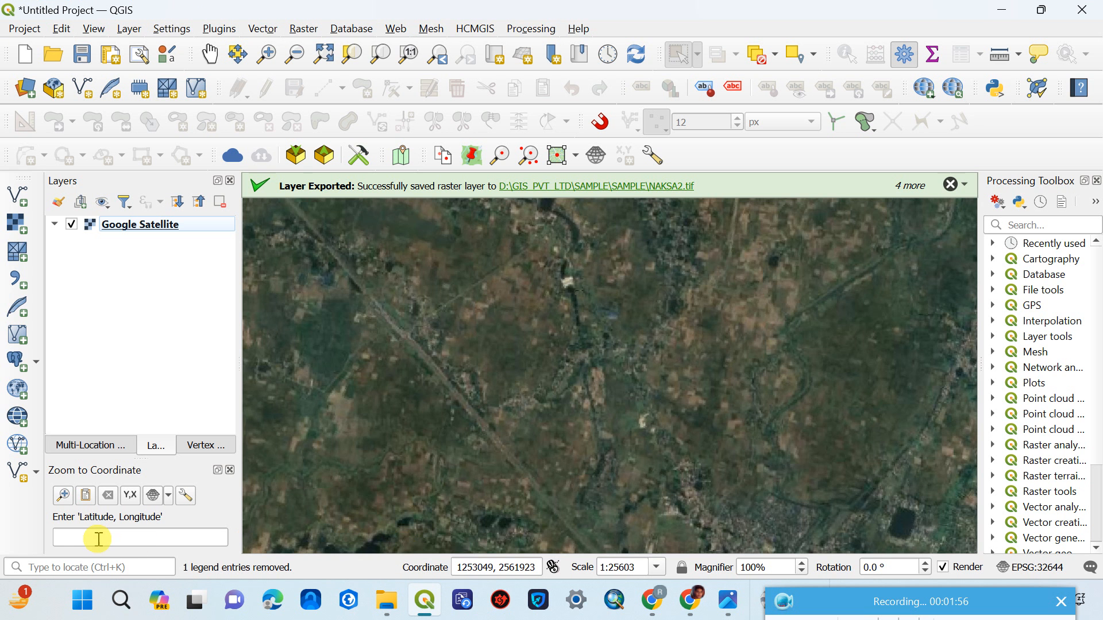
pyautogui.rightClick(98, 539)
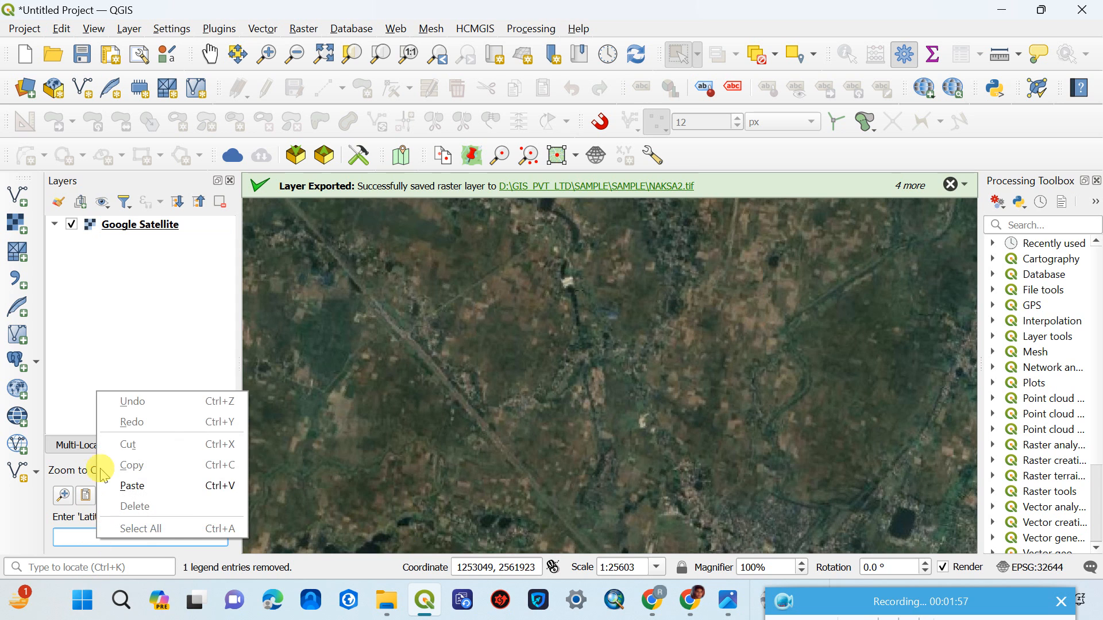
pyautogui.click(133, 486)
pyautogui.click(64, 495)
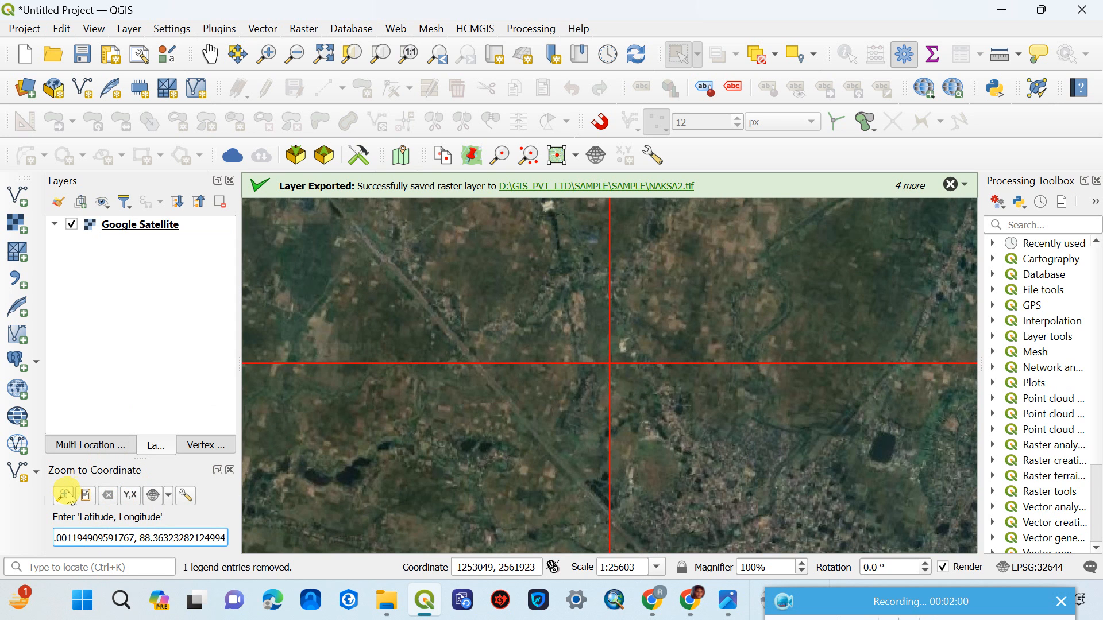
# Step: Examine the satellite imagery around the marked Naksa location at closer and wider scales
pyautogui.scroll(3, 632, 351)
pyautogui.scroll(-2, 632, 351)
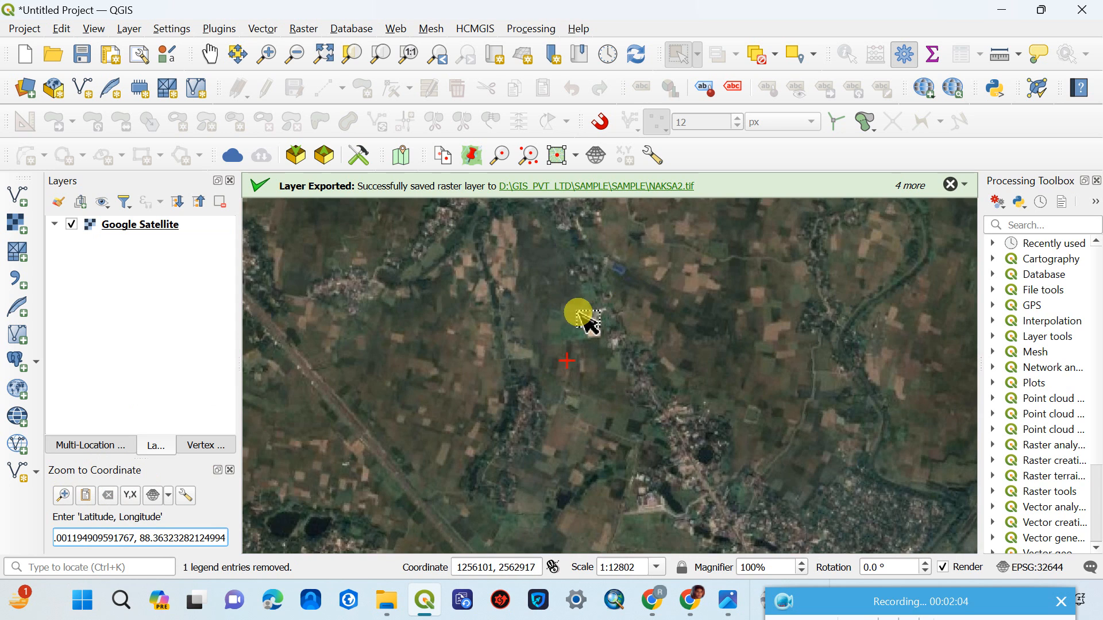
pyautogui.scroll(-1, 580, 314)
pyautogui.scroll(1, 585, 303)
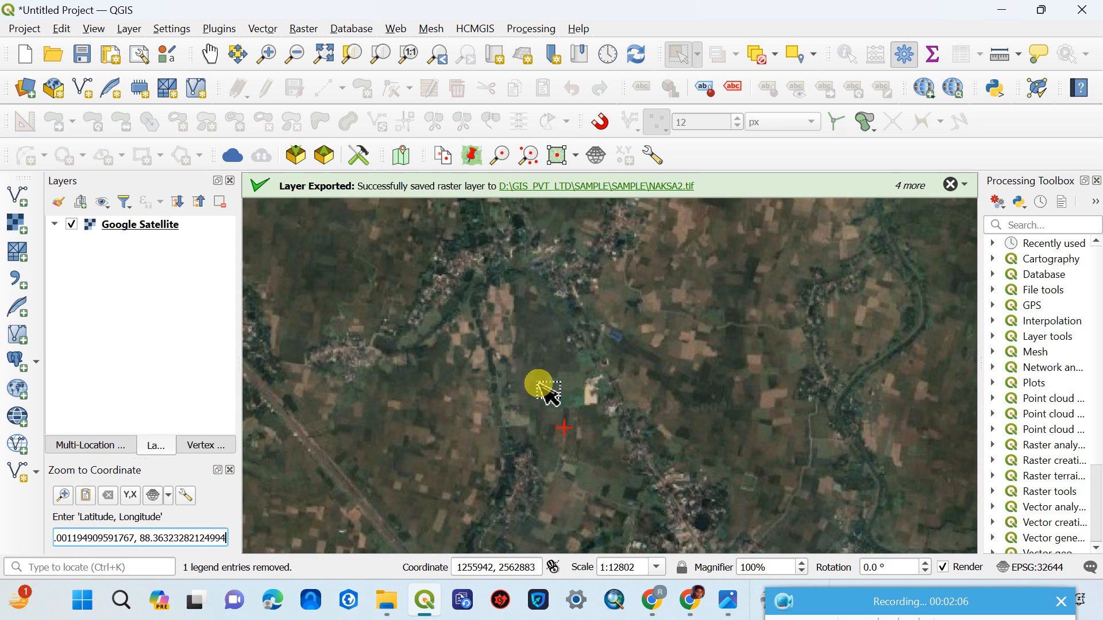
pyautogui.moveTo(543, 388); pyautogui.dragTo(563, 327)
pyautogui.scroll(-1, 548, 375)
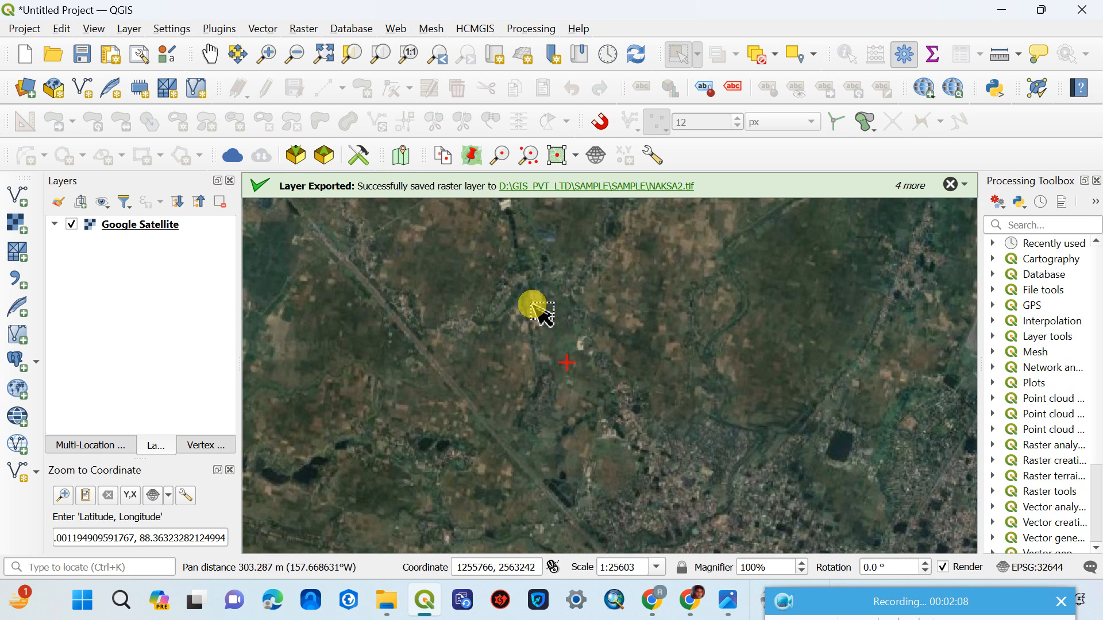
pyautogui.scroll(1, 535, 313)
pyautogui.scroll(-1, 540, 315)
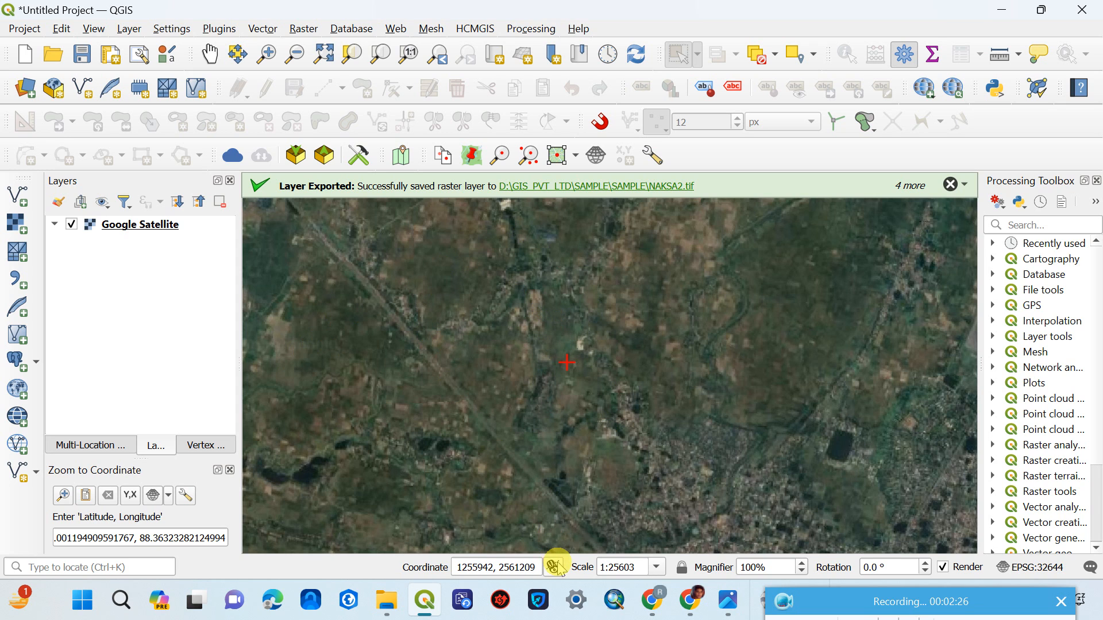
# Step: Launch ArcMap and minimize the QGIS window
pyautogui.click(613, 601)
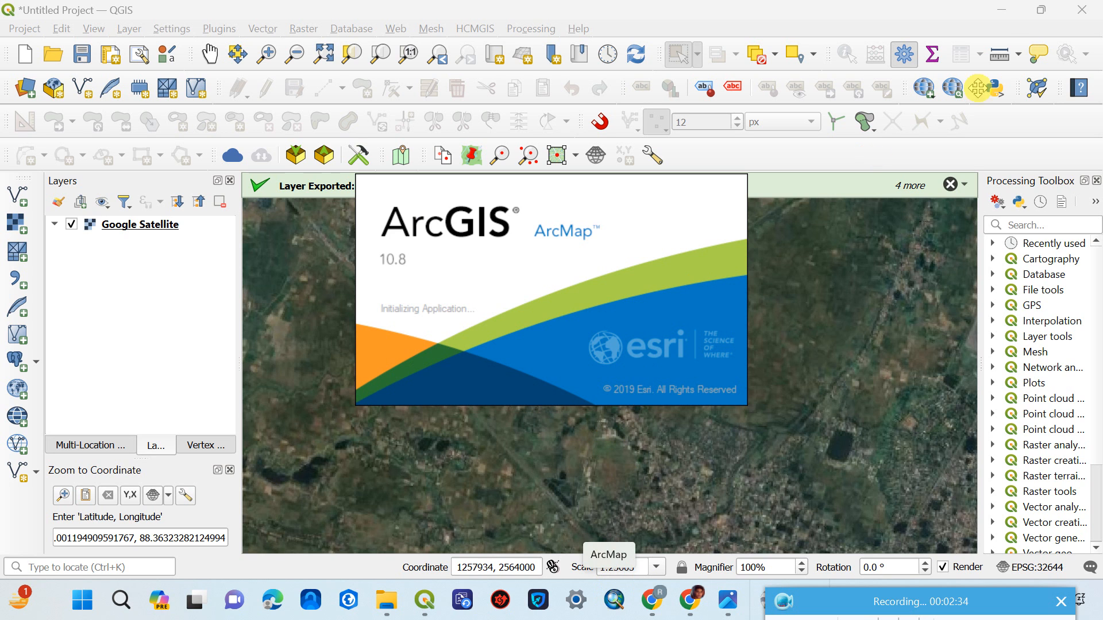
pyautogui.click(1005, 14)
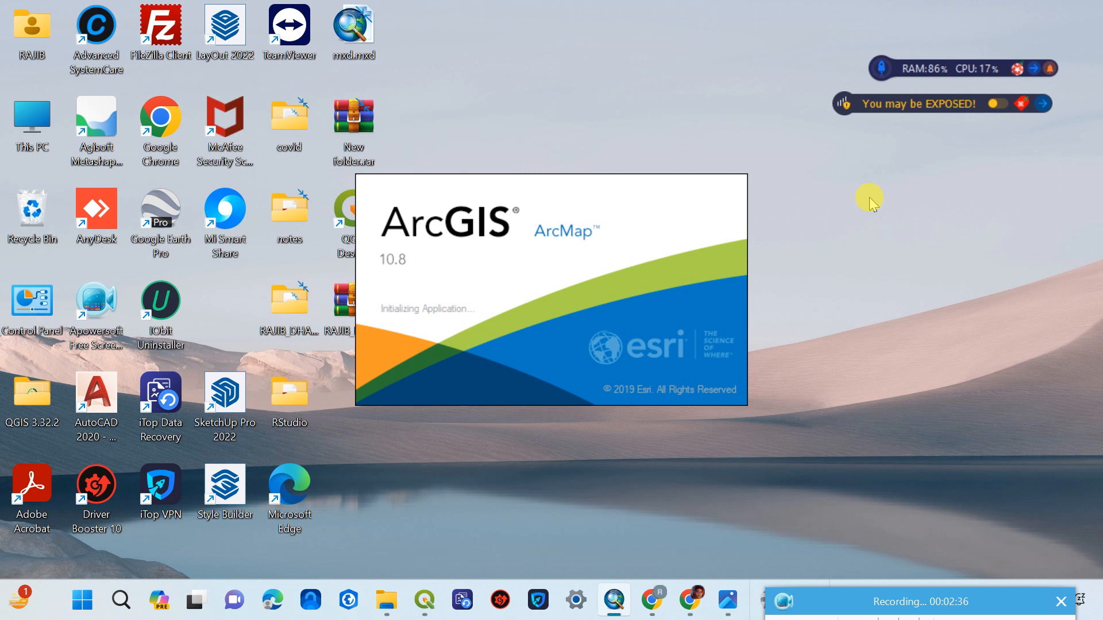
pyautogui.rightClick(883, 187)
pyautogui.click(881, 169)
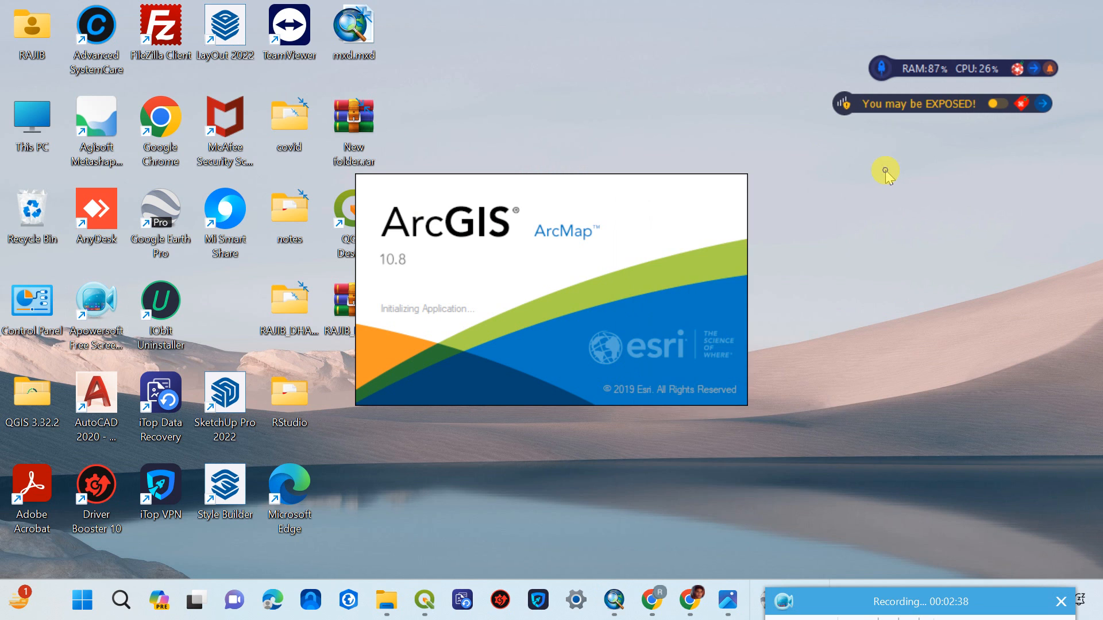
pyautogui.rightClick(882, 172)
pyautogui.click(718, 246)
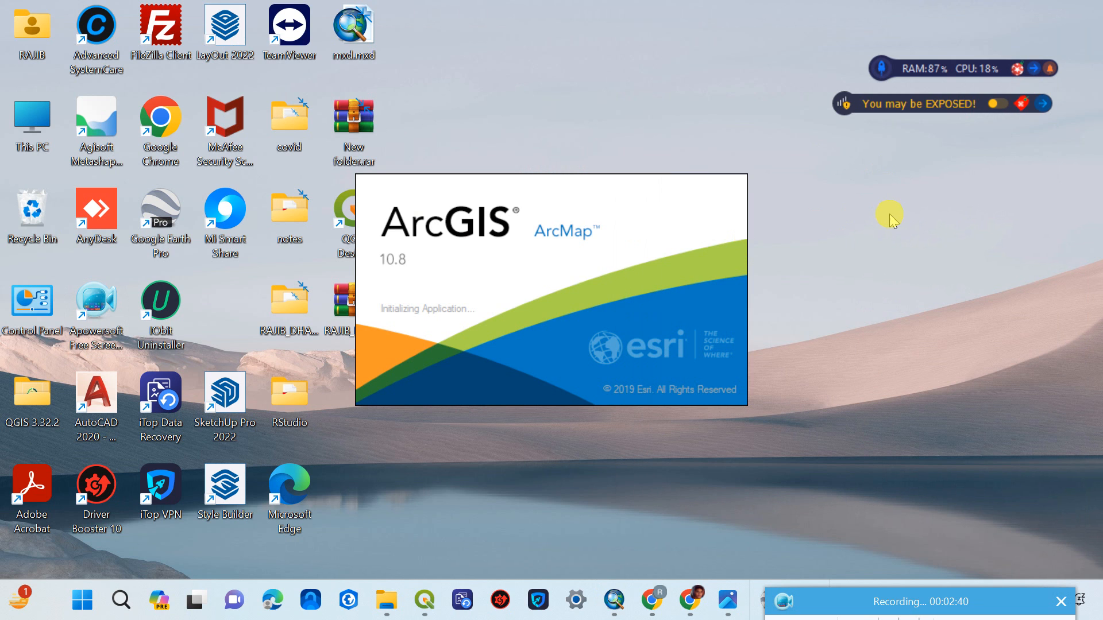
pyautogui.rightClick(883, 187)
pyautogui.click(718, 260)
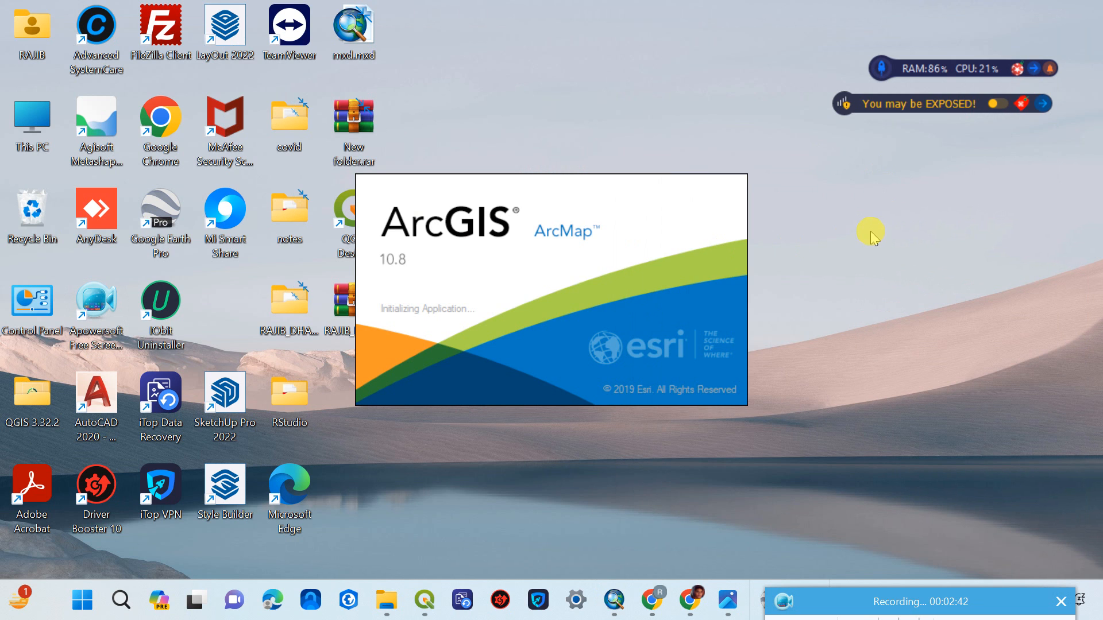
pyautogui.rightClick(819, 195)
pyautogui.click(697, 253)
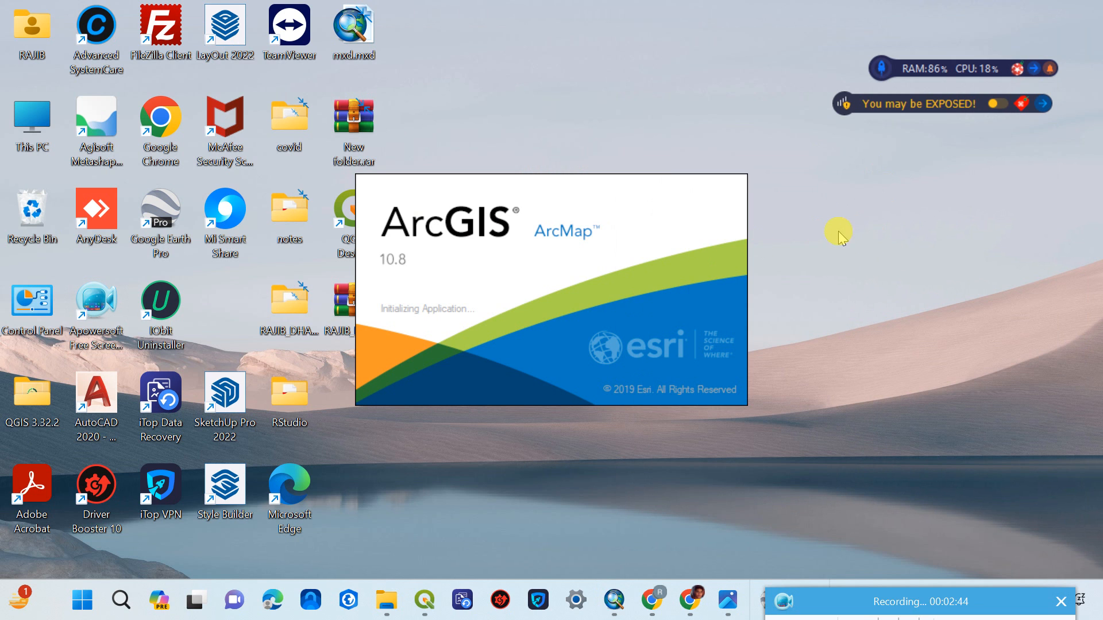
pyautogui.rightClick(838, 188)
pyautogui.click(890, 254)
pyautogui.rightClick(833, 159)
pyautogui.click(873, 229)
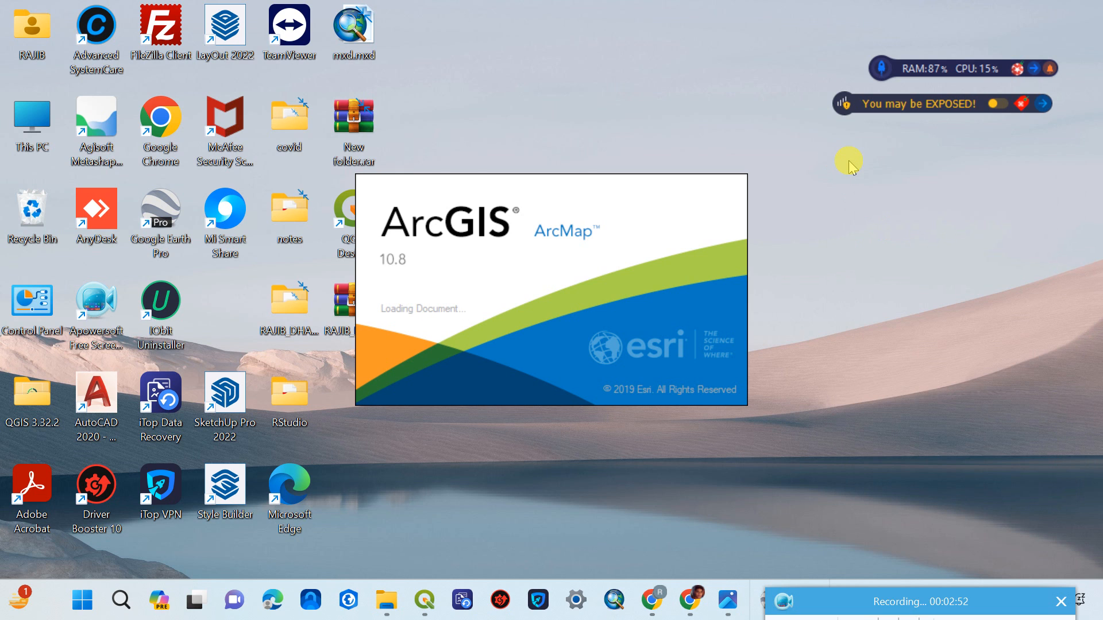
pyautogui.rightClick(864, 225)
pyautogui.click(877, 234)
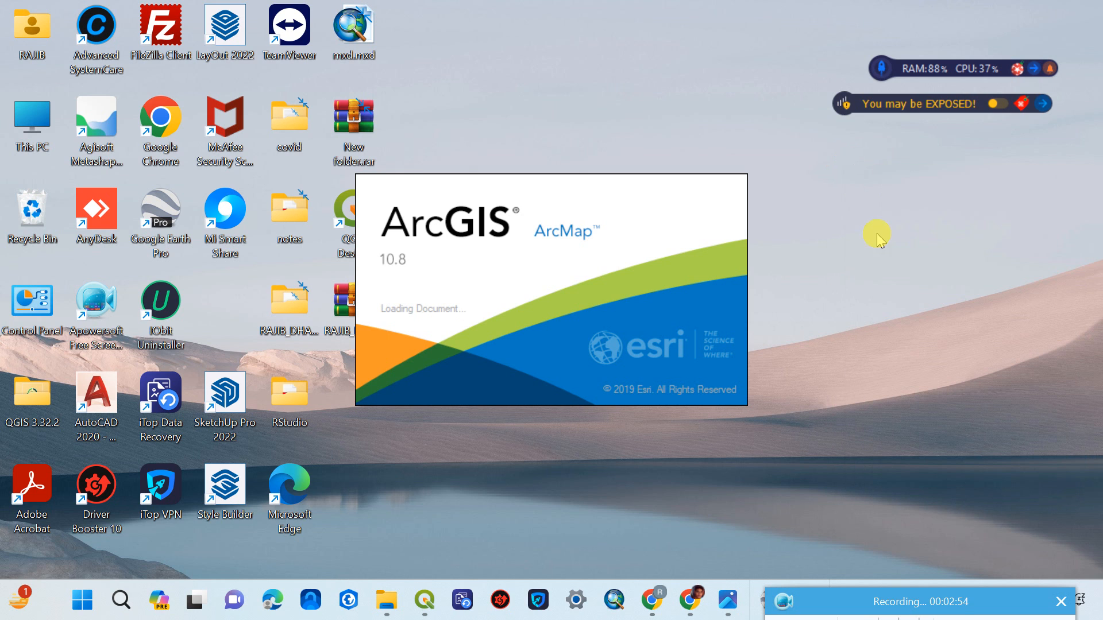
pyautogui.rightClick(876, 185)
pyautogui.click(748, 252)
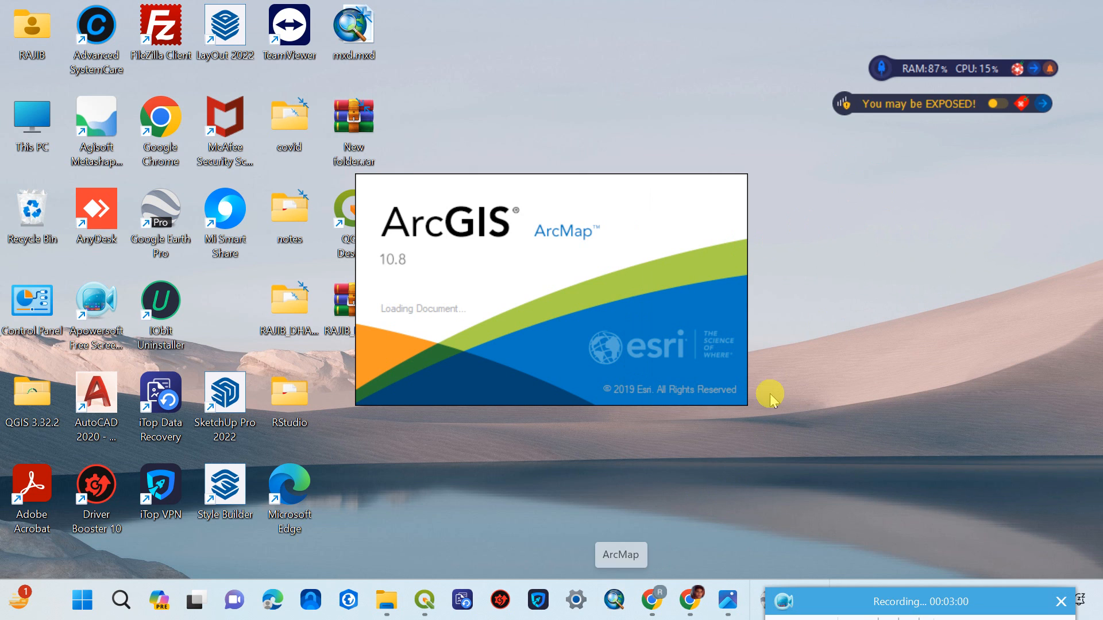
pyautogui.rightClick(803, 282)
pyautogui.click(847, 271)
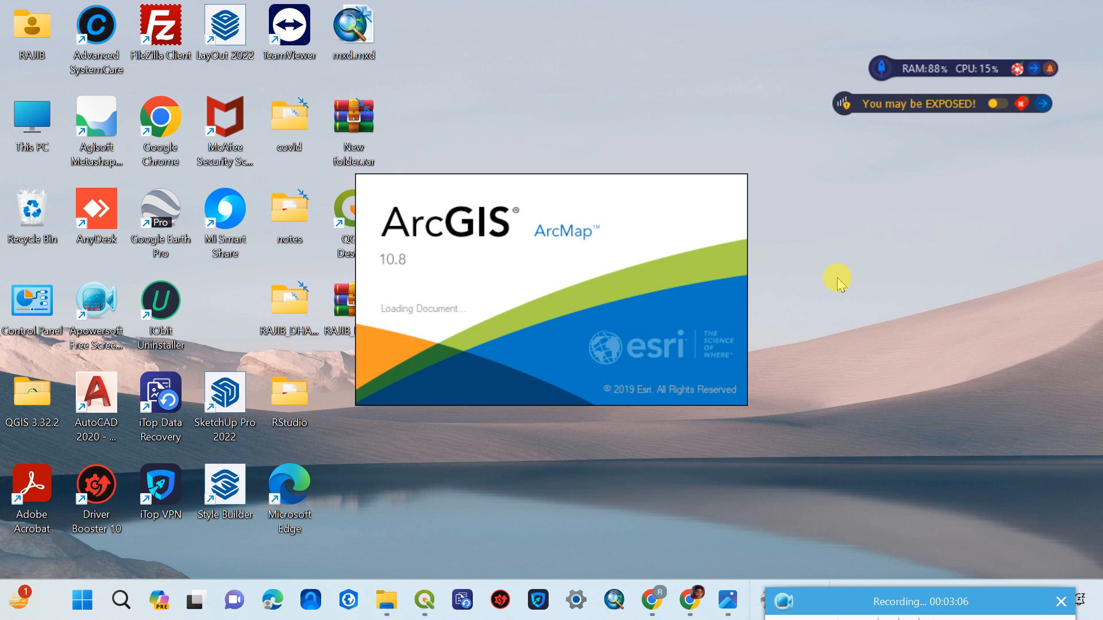
# Step: Dismiss ArcMap's Getting Started window and add the NAKSA.tif satellite raster from the inner SAMPLE folder to the map
pyautogui.moveTo(724, 608)
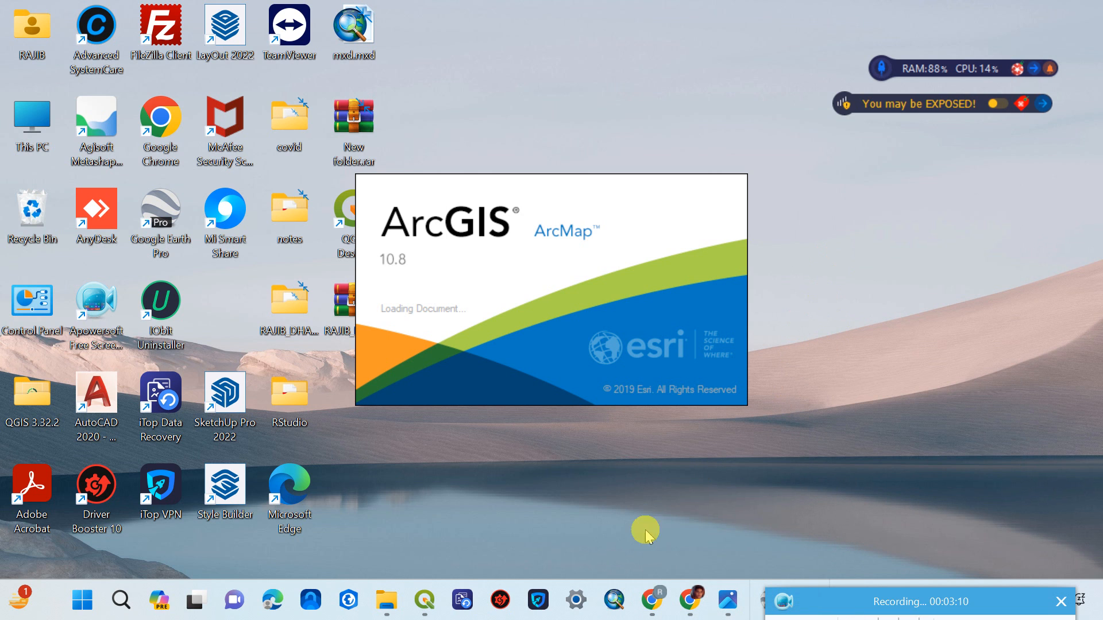
pyautogui.click(616, 598)
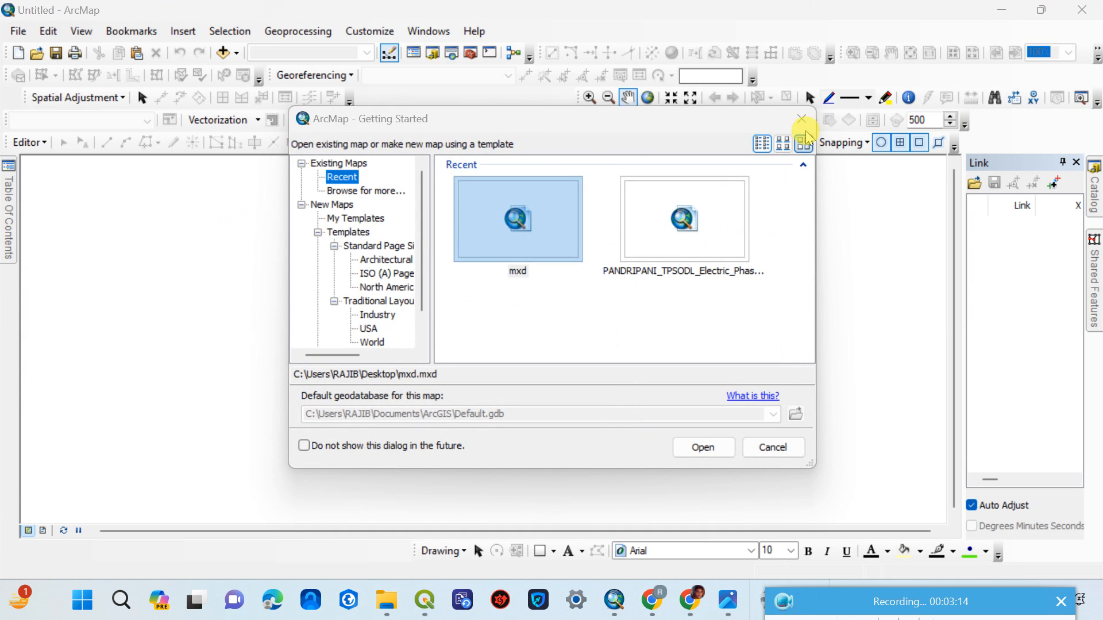
pyautogui.click(800, 121)
pyautogui.click(15, 213)
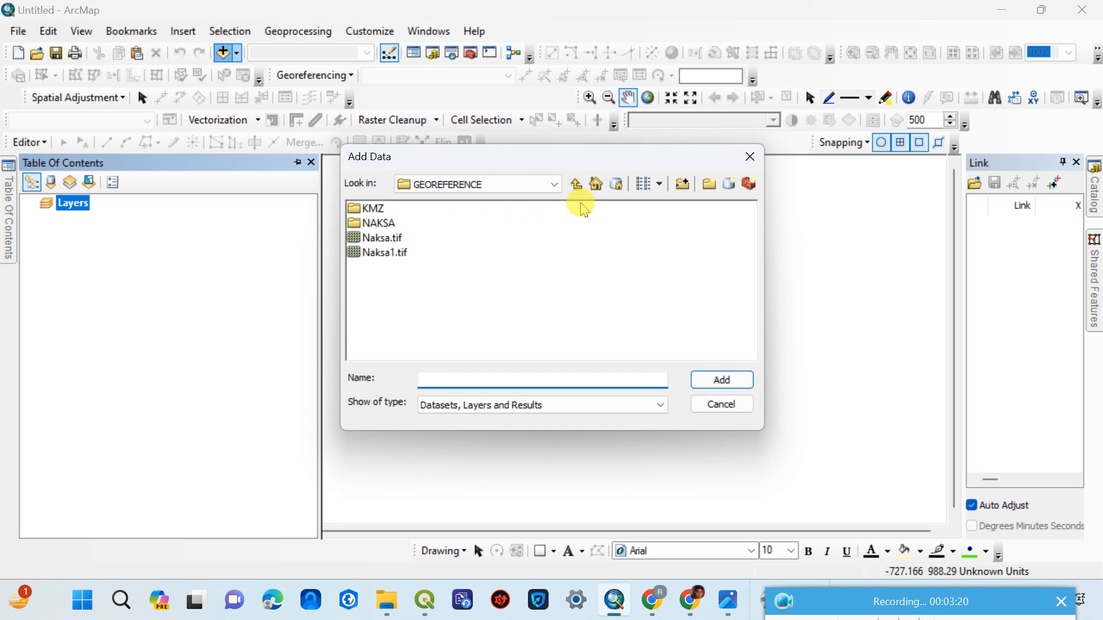
pyautogui.click(576, 184)
pyautogui.click(378, 241)
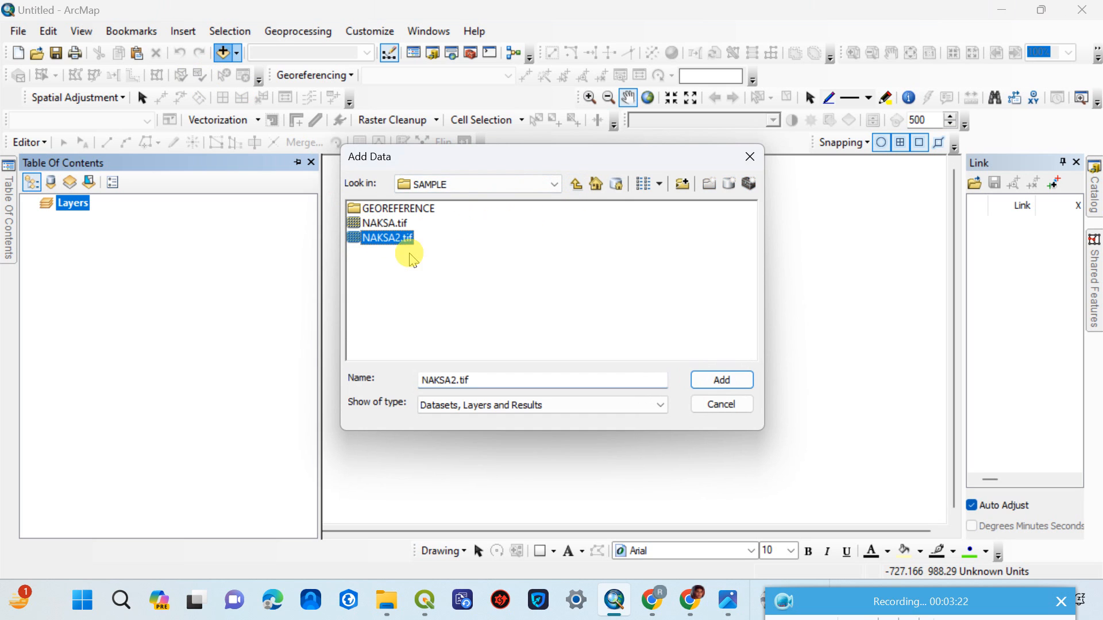
pyautogui.click(382, 224)
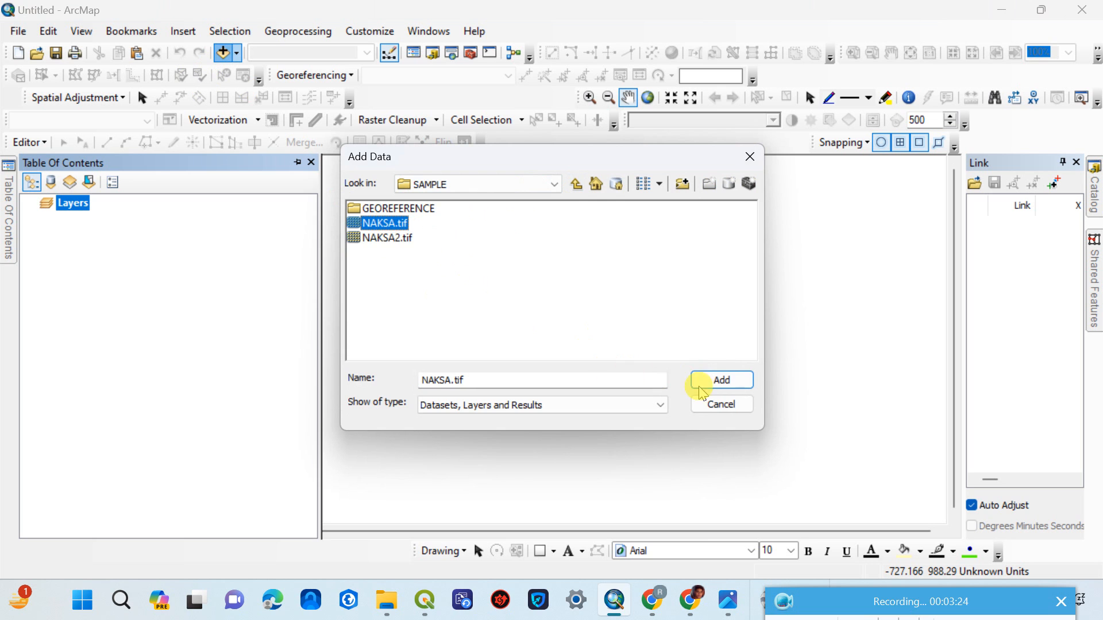
pyautogui.click(719, 379)
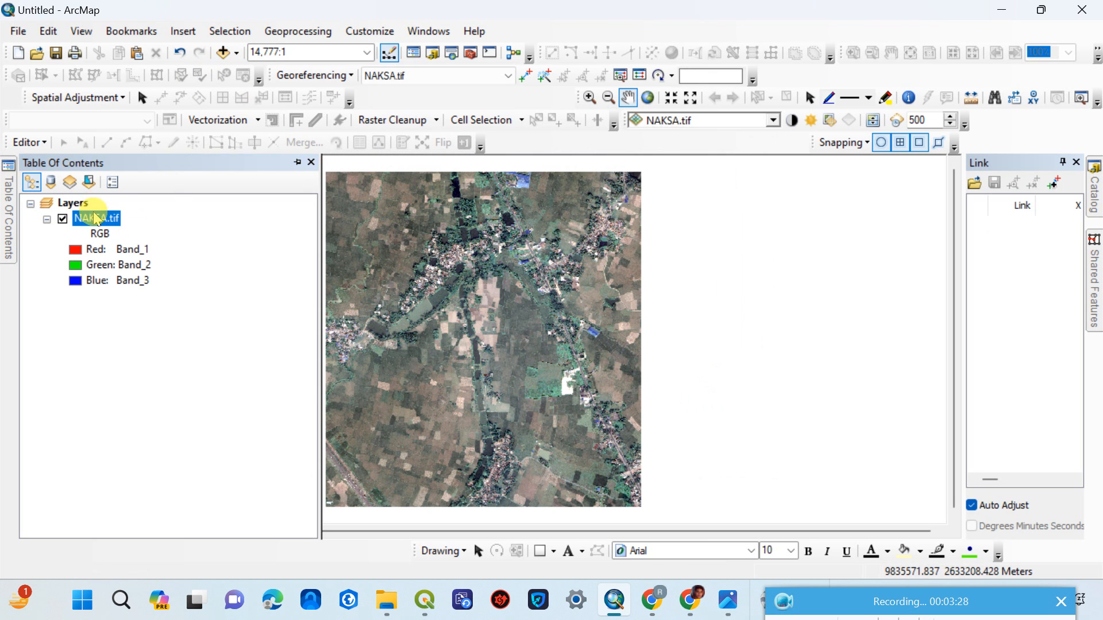
# Step: Set the data frame's coordinate system to WGS 1984 UTM Zone 45N from the favorites
pyautogui.moveTo(438, 340); pyautogui.dragTo(591, 344)
pyautogui.click(8, 230)
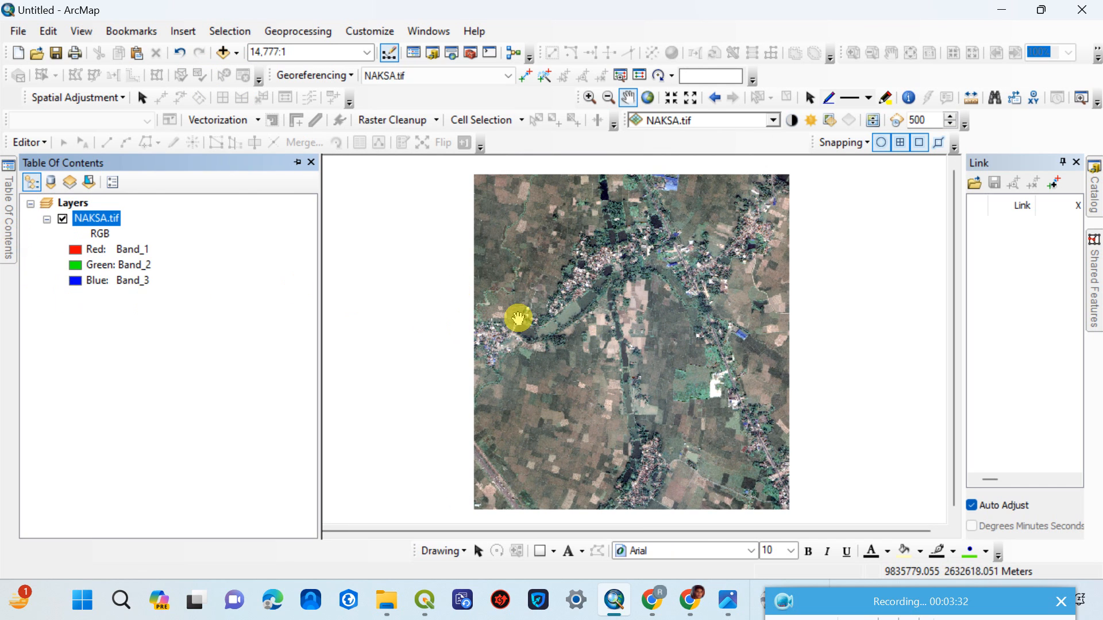
pyautogui.click(241, 277)
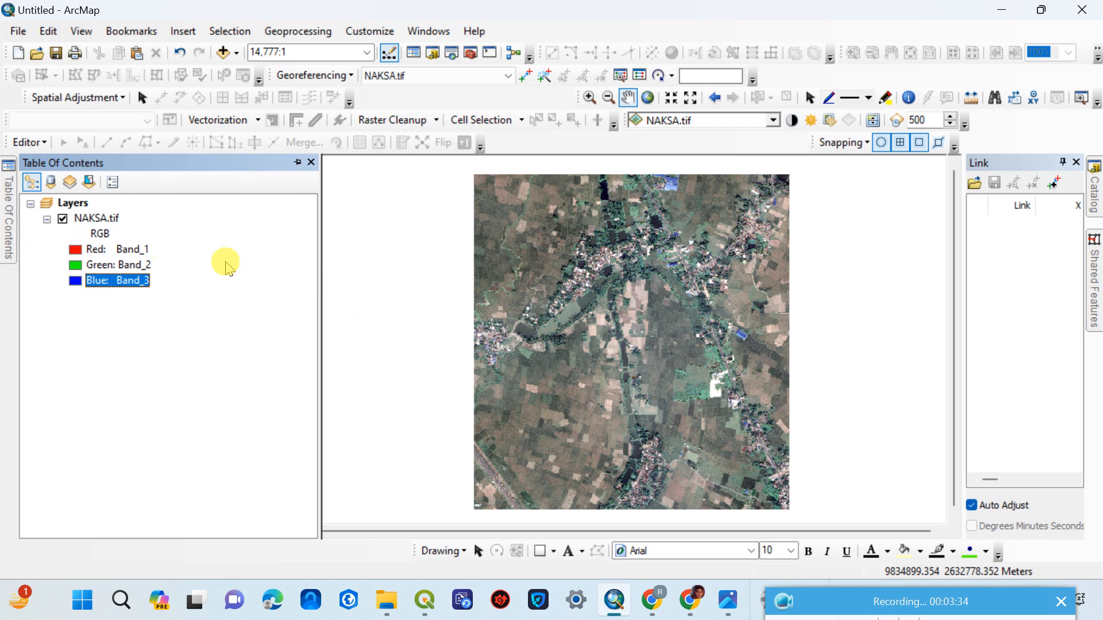
pyautogui.rightClick(73, 205)
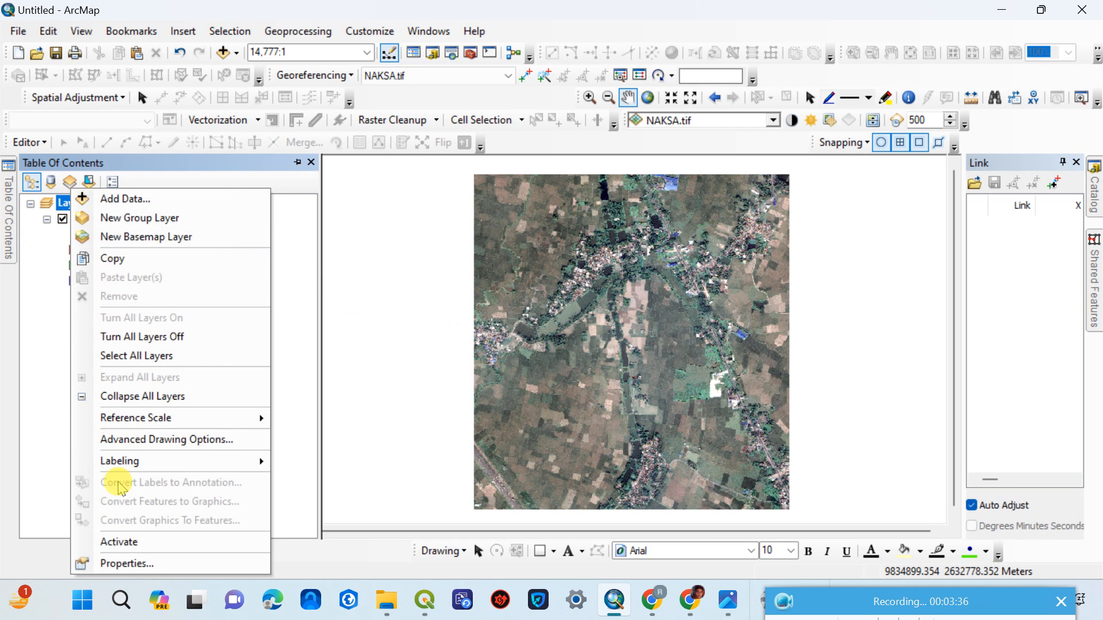
pyautogui.click(167, 552)
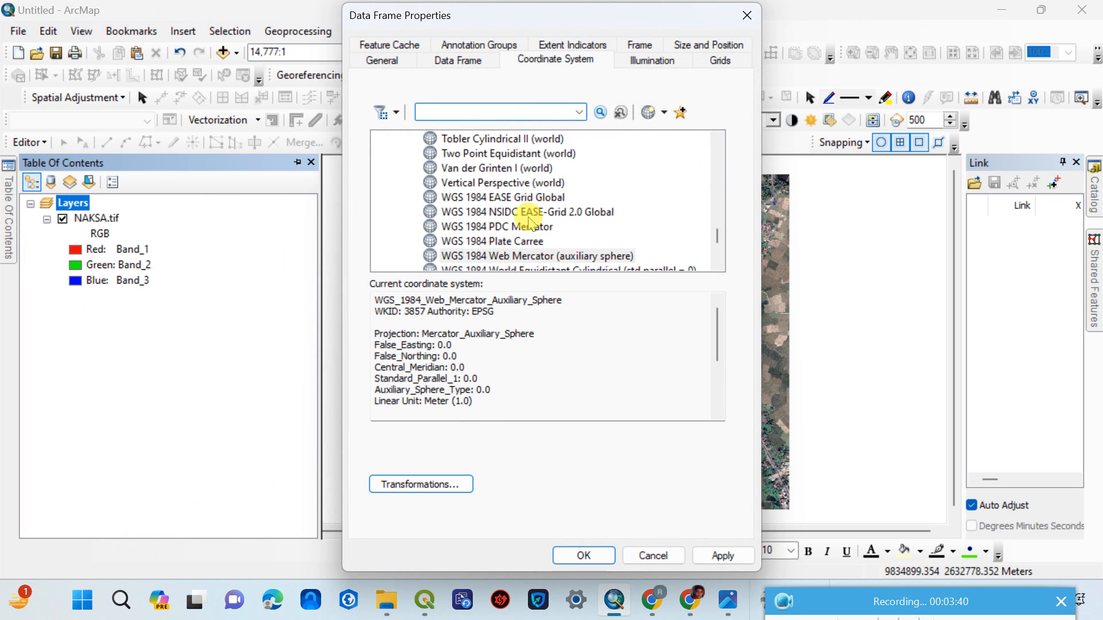
pyautogui.scroll(20, 534, 172)
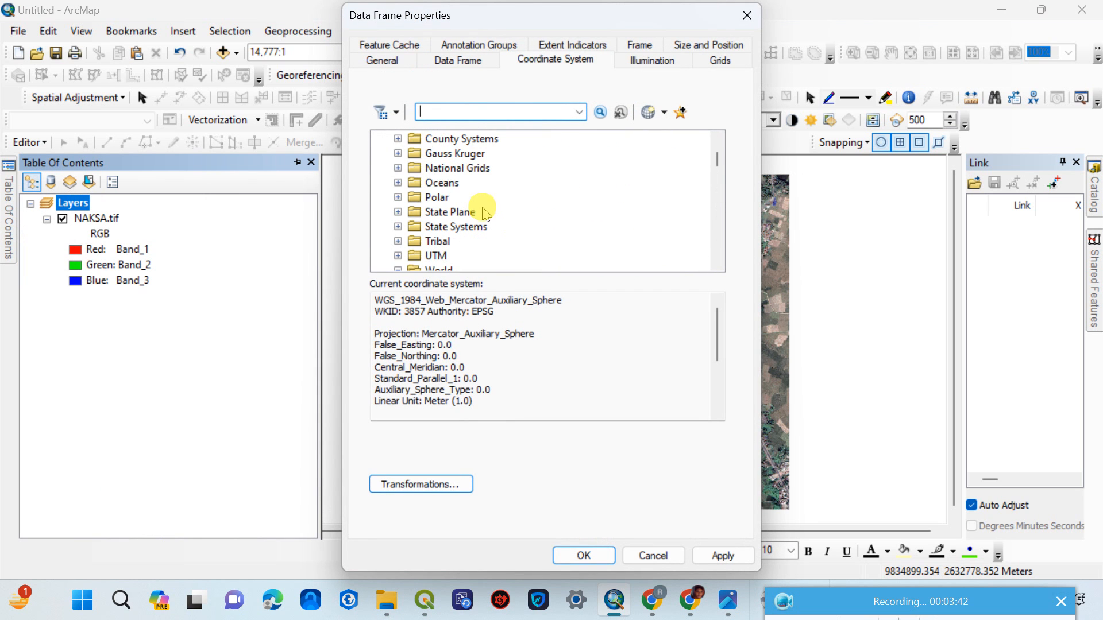
pyautogui.click(382, 139)
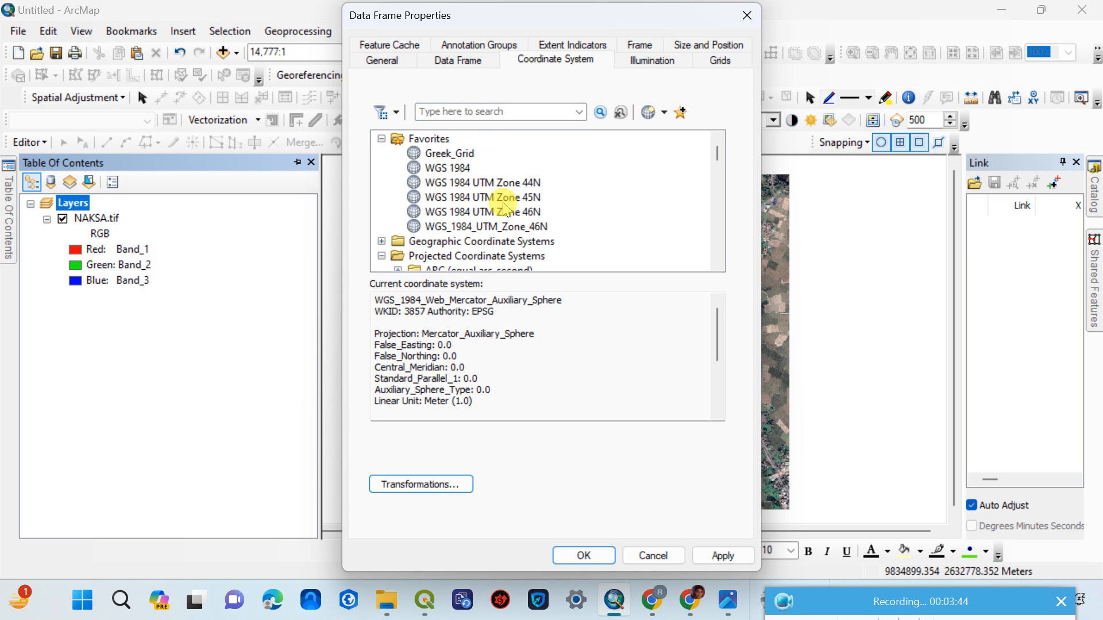
pyautogui.click(532, 197)
pyautogui.click(584, 556)
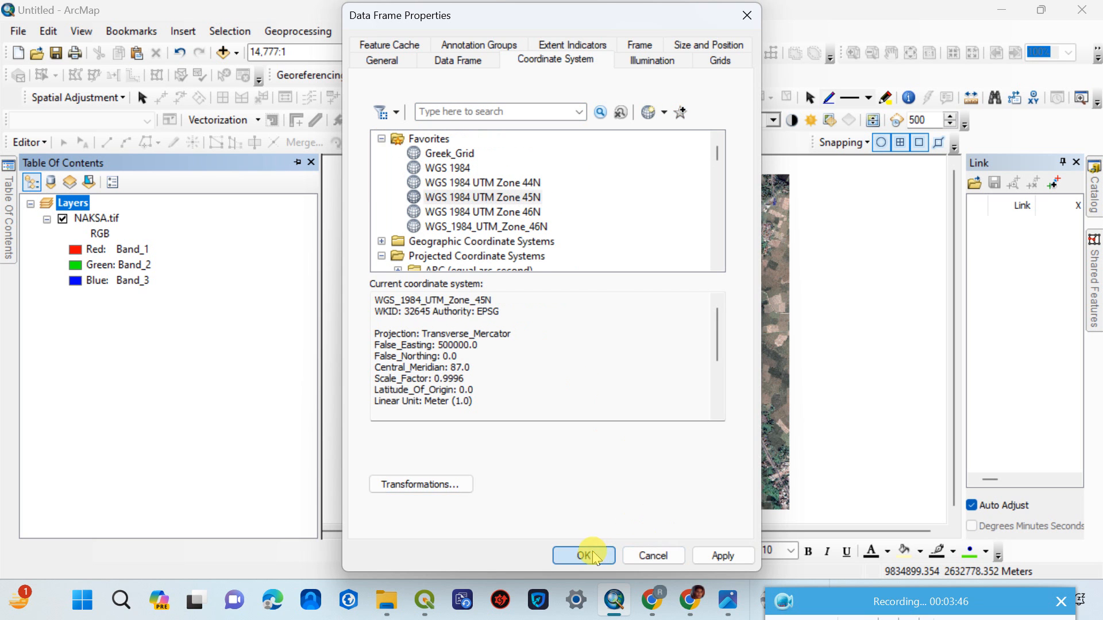
pyautogui.moveTo(680, 293); pyautogui.dragTo(714, 293)
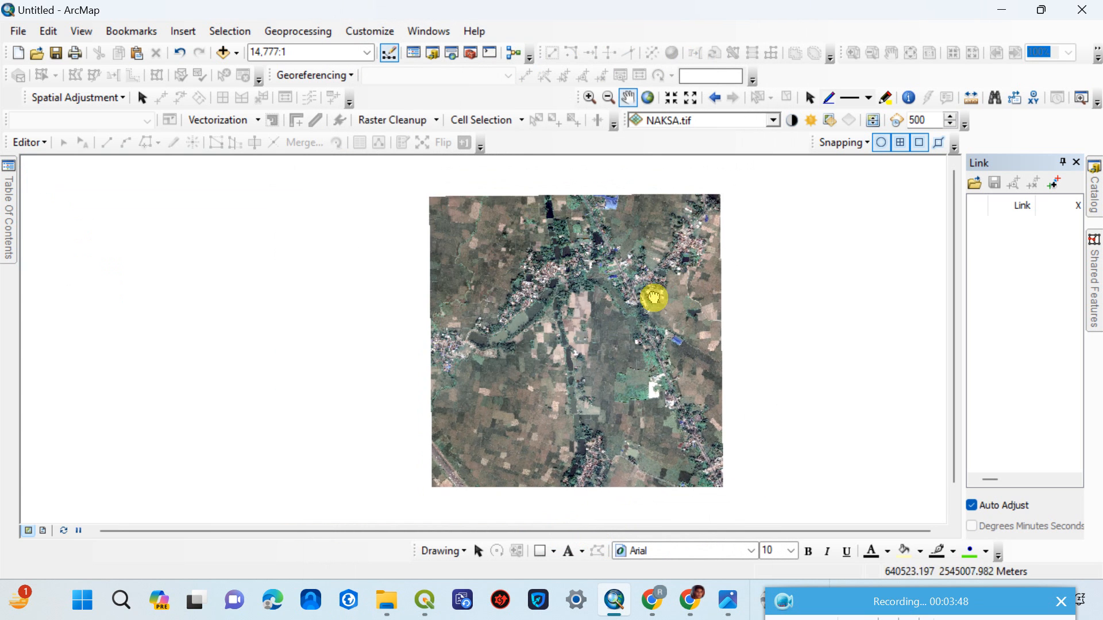
# Step: Add the scanned map Naksa.jpg from the 2.NAKSA_116 folder inside Scan Mouza Map_Henergy Project to the map
pyautogui.click(222, 53)
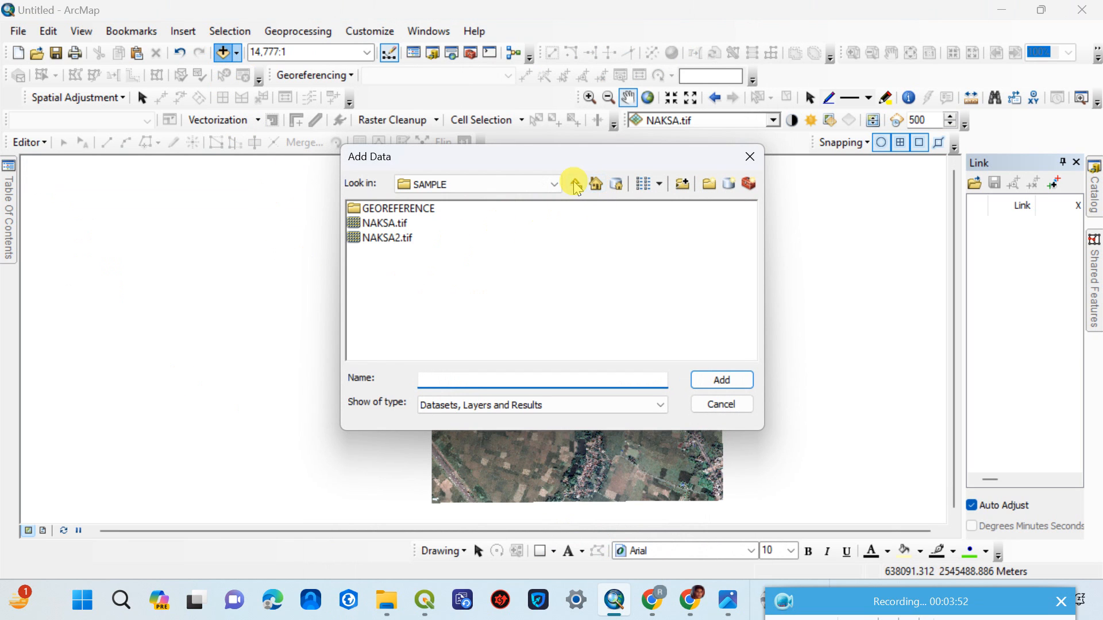
pyautogui.click(575, 185)
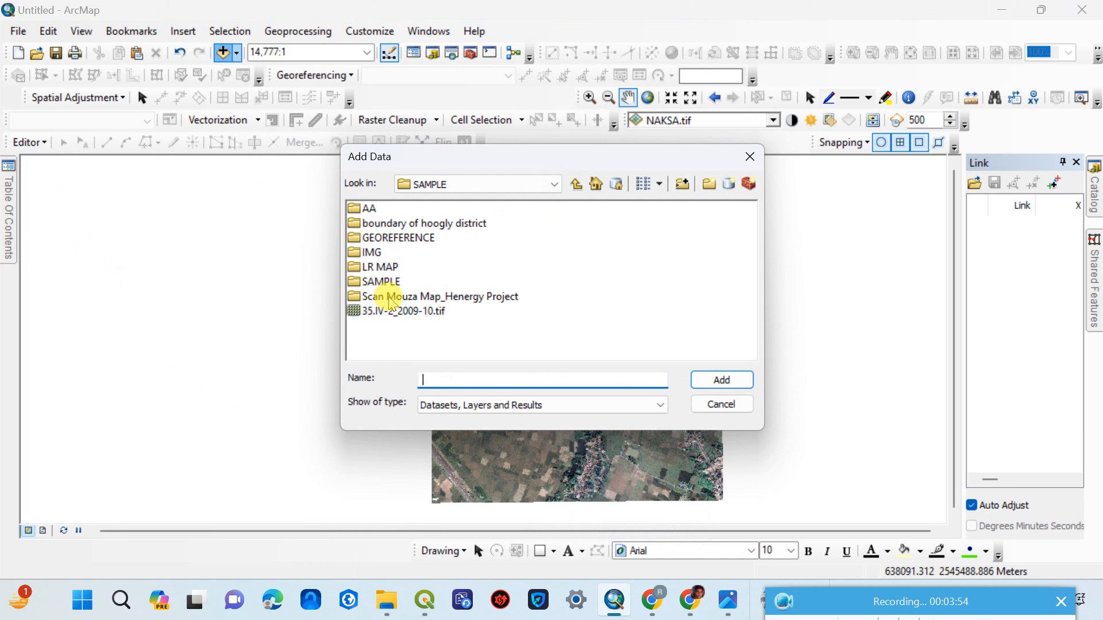
pyautogui.doubleClick(389, 297)
pyautogui.doubleClick(459, 218)
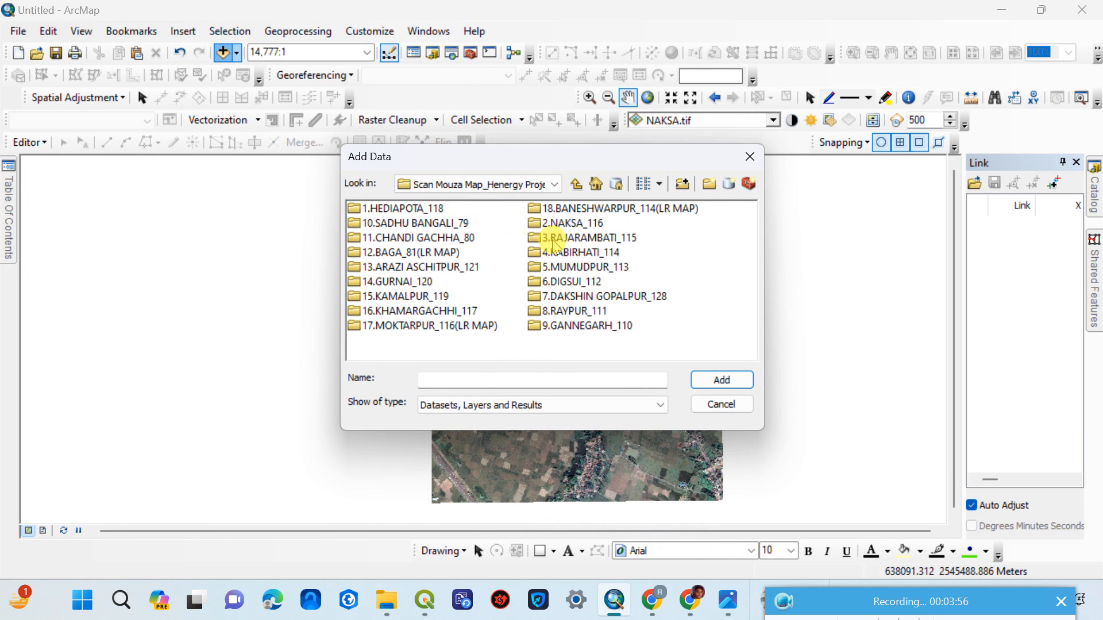
pyautogui.doubleClick(555, 227)
pyautogui.click(384, 214)
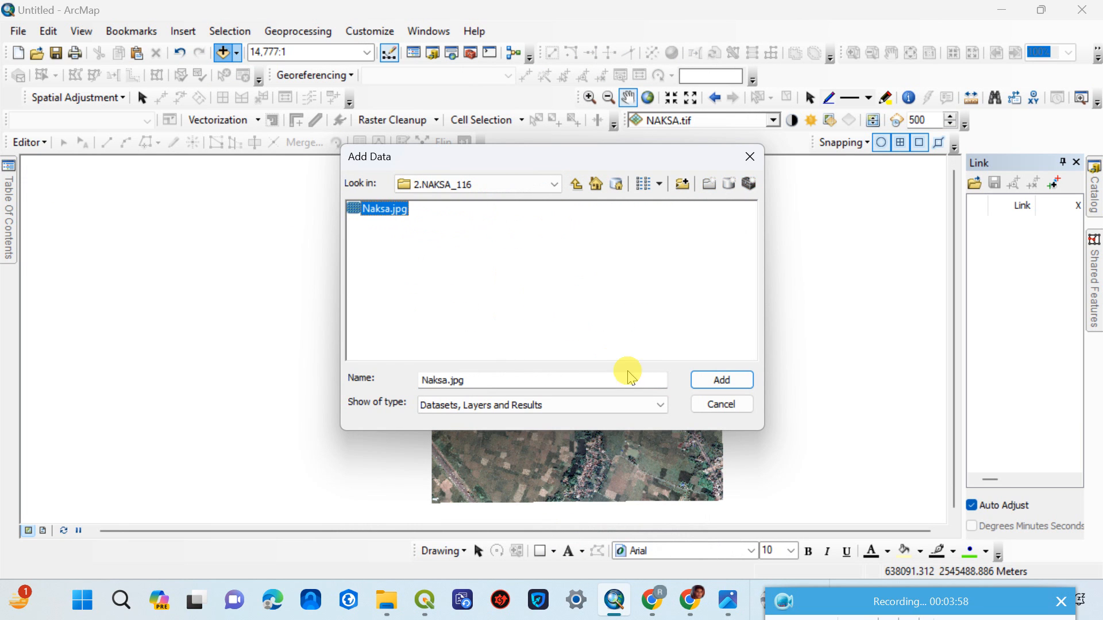
pyautogui.click(701, 379)
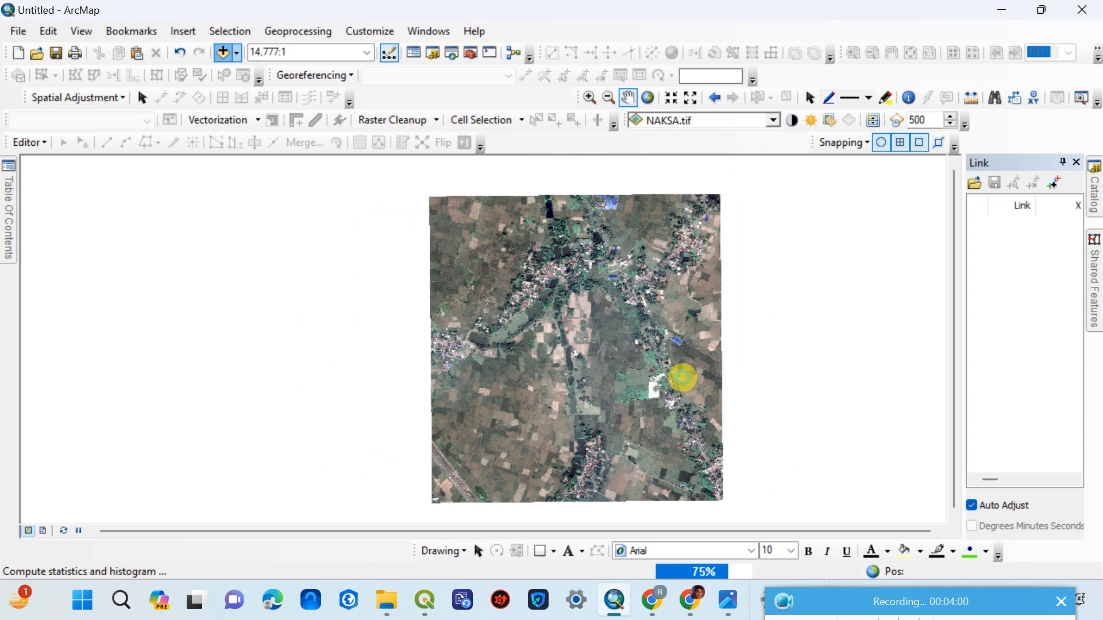
# Step: Zoom to the Naksa.jpg layer and examine the plots along the mouza's northern and north-western boundary
pyautogui.click(673, 377)
pyautogui.moveTo(670, 374); pyautogui.dragTo(512, 362)
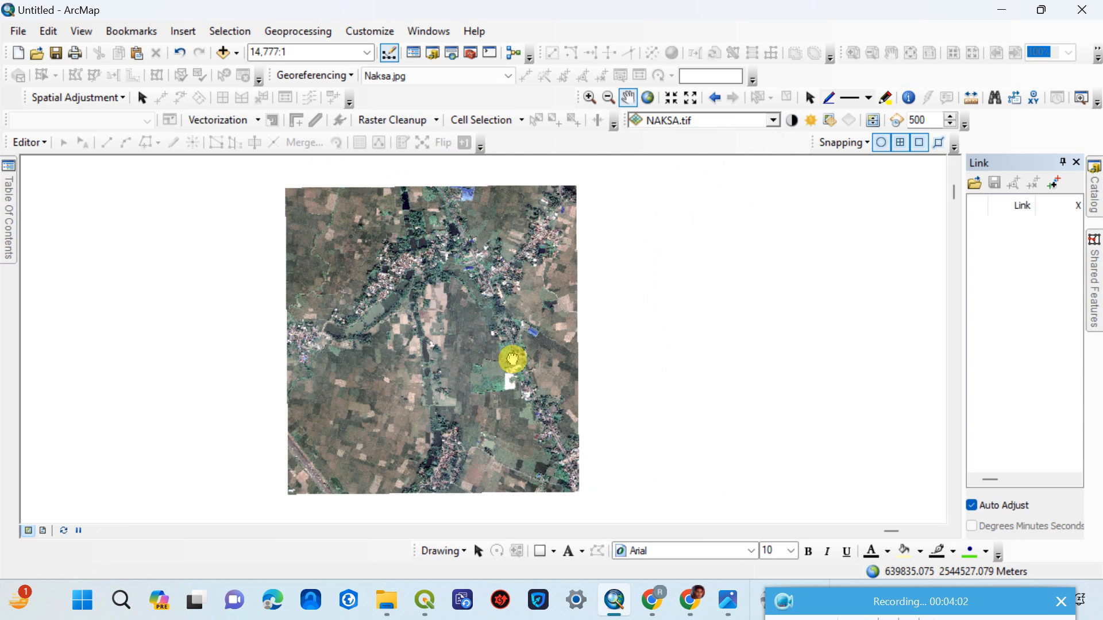
pyautogui.moveTo(12, 210)
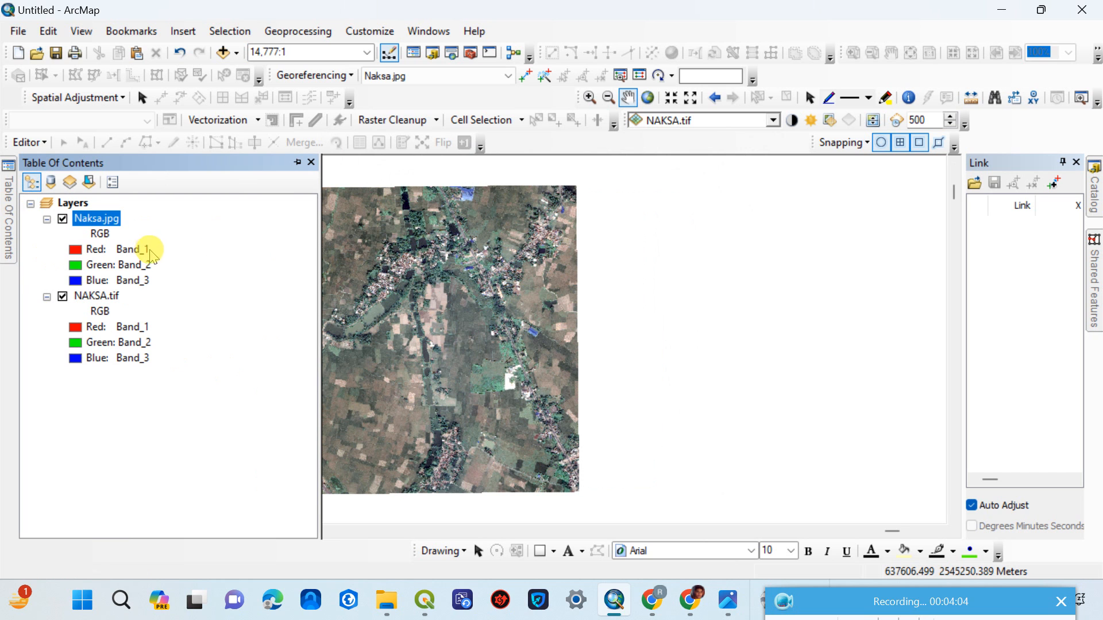
pyautogui.rightClick(114, 223)
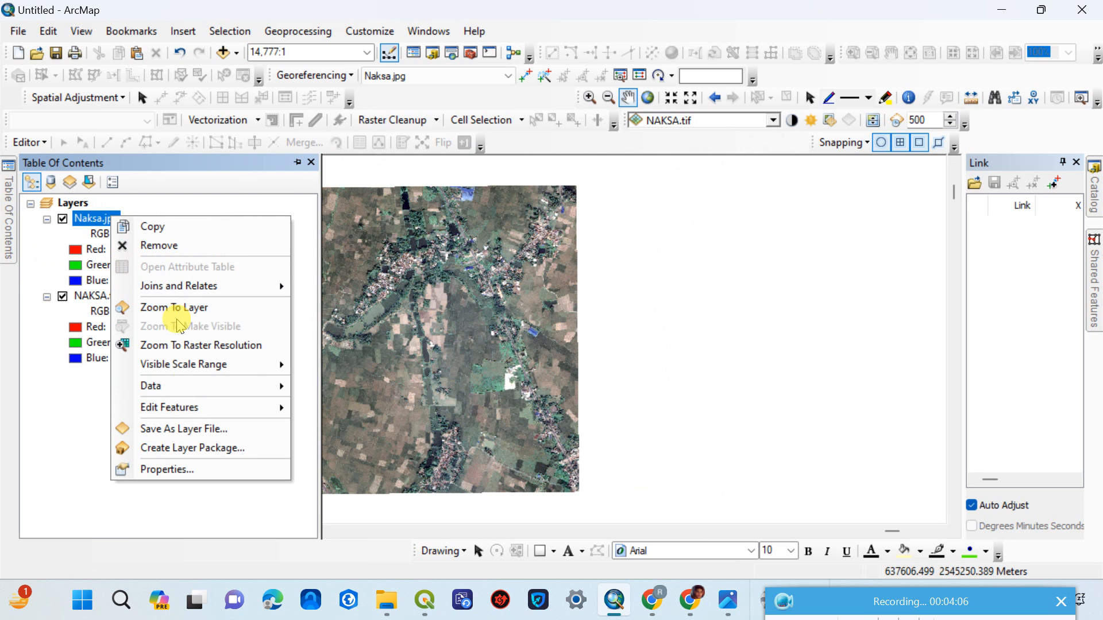
pyautogui.click(180, 307)
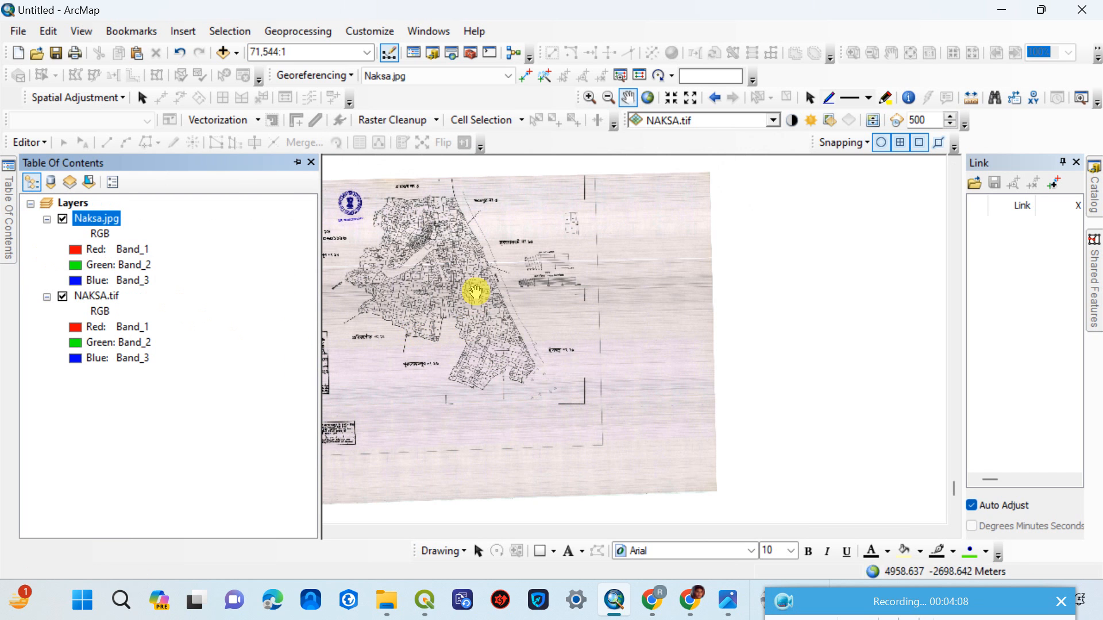
pyautogui.scroll(-4, 460, 176)
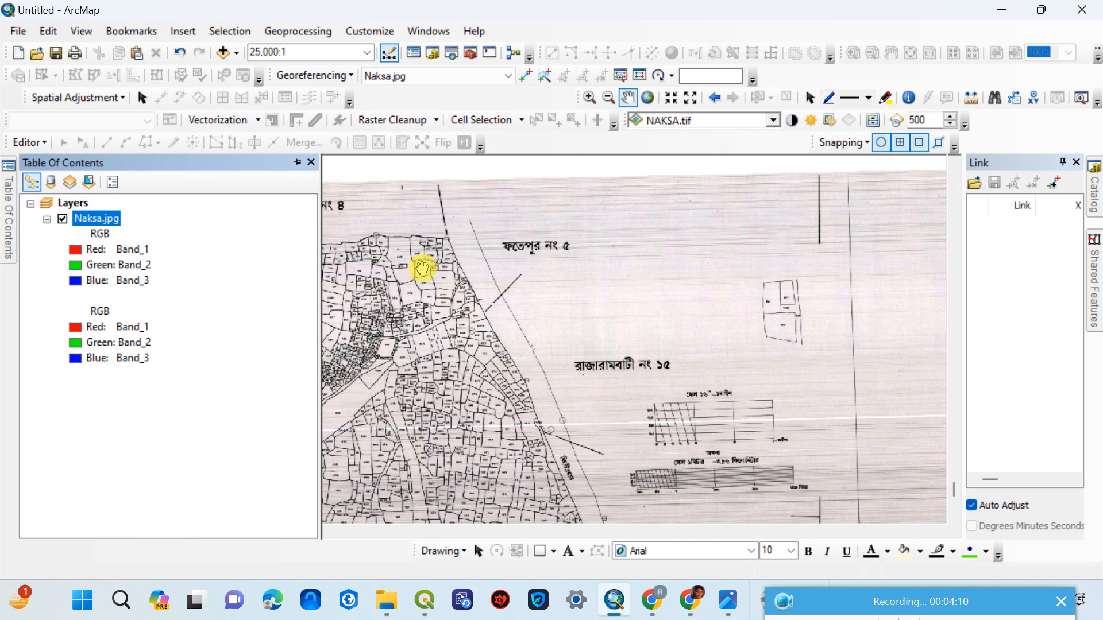
pyautogui.scroll(-2, 420, 246)
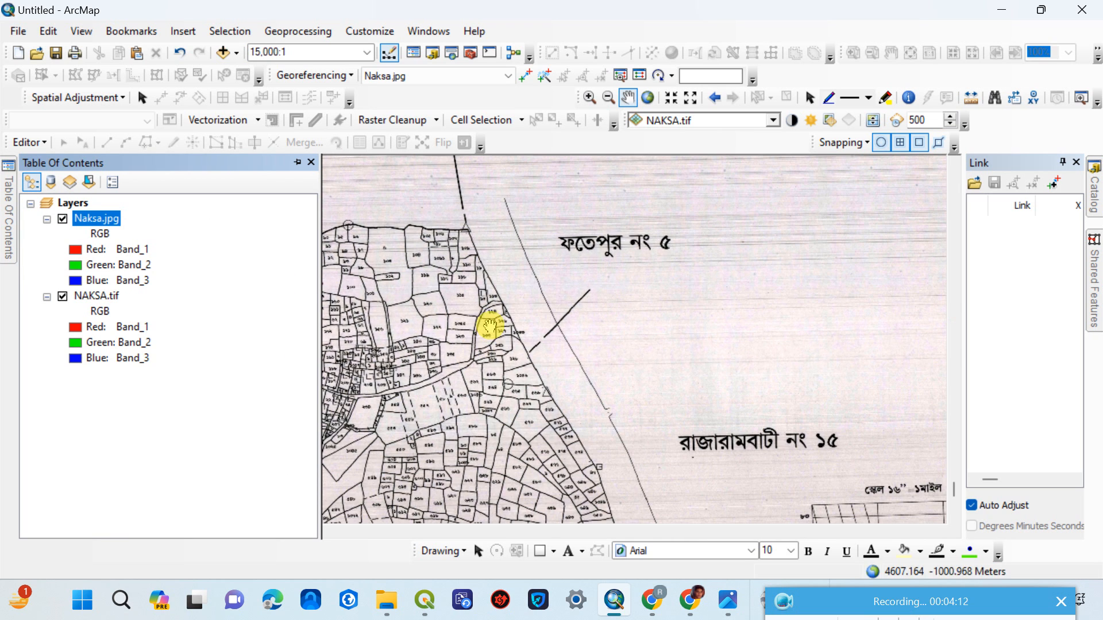
pyautogui.moveTo(462, 323); pyautogui.dragTo(613, 327)
pyautogui.moveTo(414, 316); pyautogui.dragTo(629, 321)
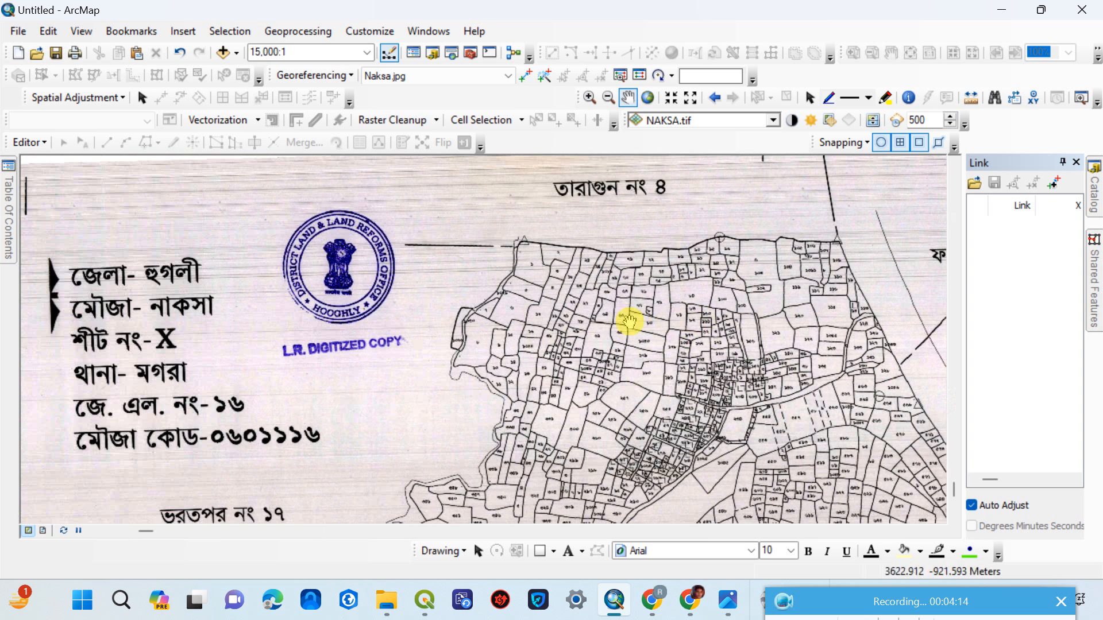
pyautogui.scroll(-1, 474, 378)
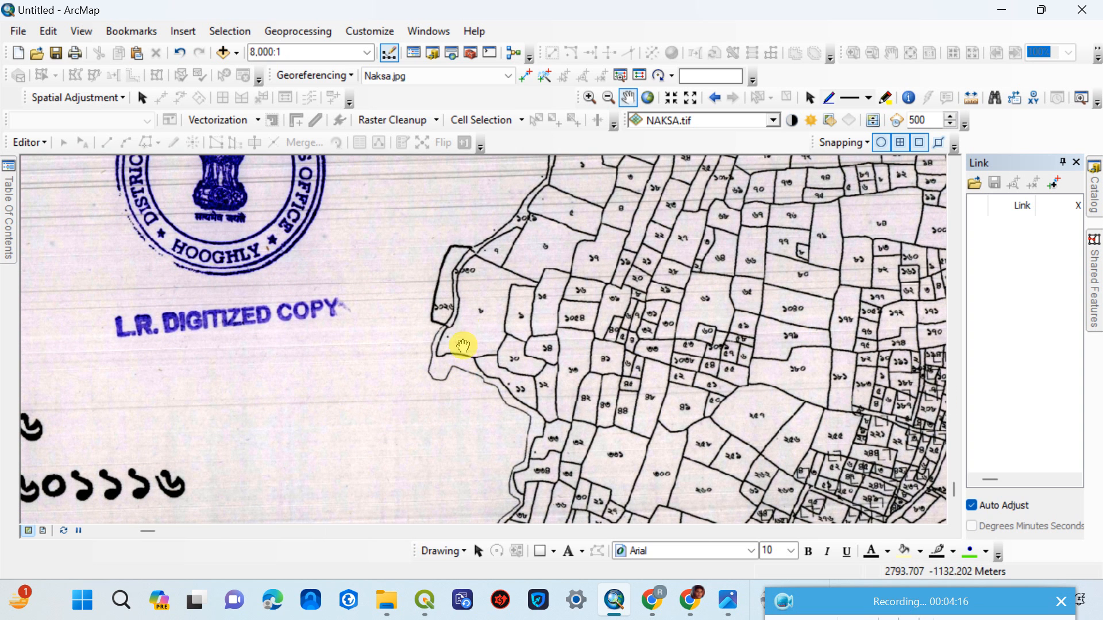
# Step: Start a georeferencing control point on the scanned map at the corner where plots 1, 4 and 5 meet
pyautogui.click(524, 76)
pyautogui.scroll(-1, 536, 233)
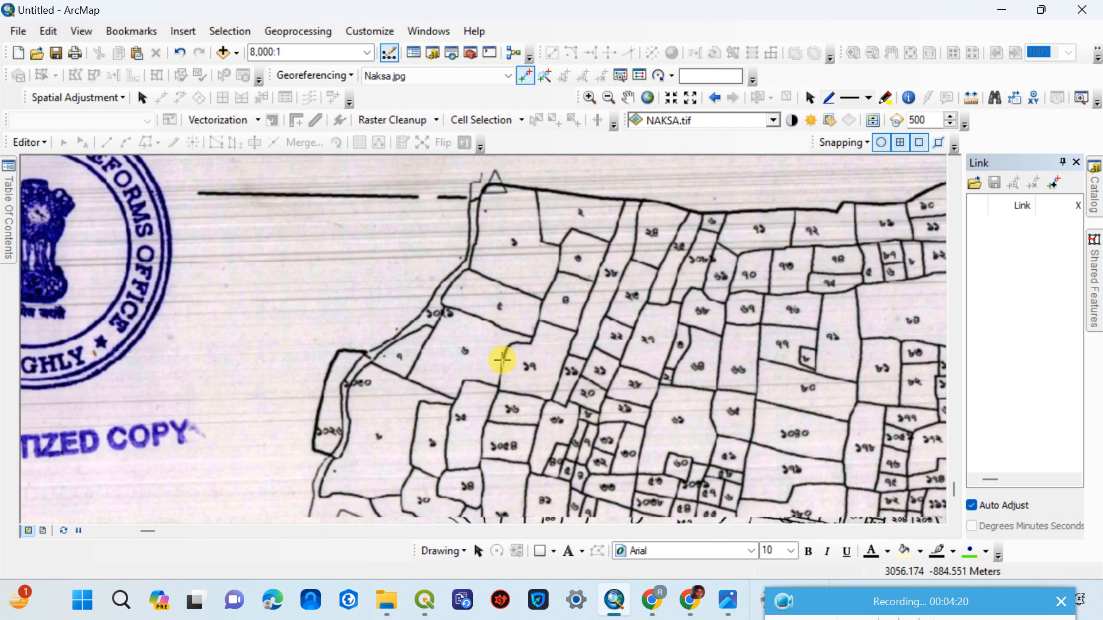
pyautogui.scroll(-2, 501, 359)
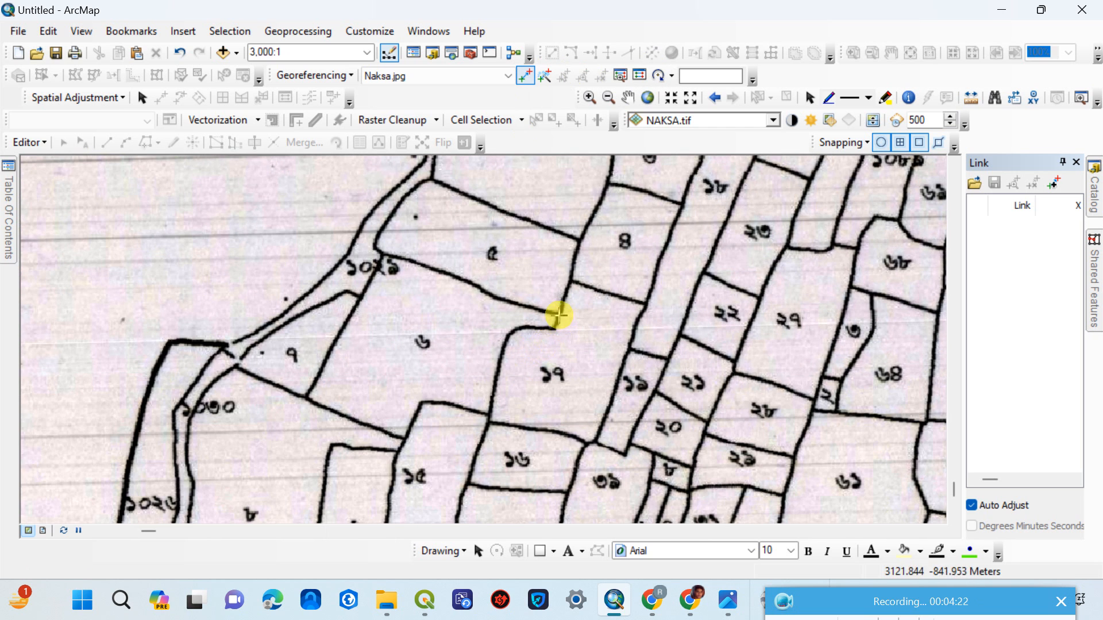
pyautogui.moveTo(557, 279); pyautogui.dragTo(451, 490)
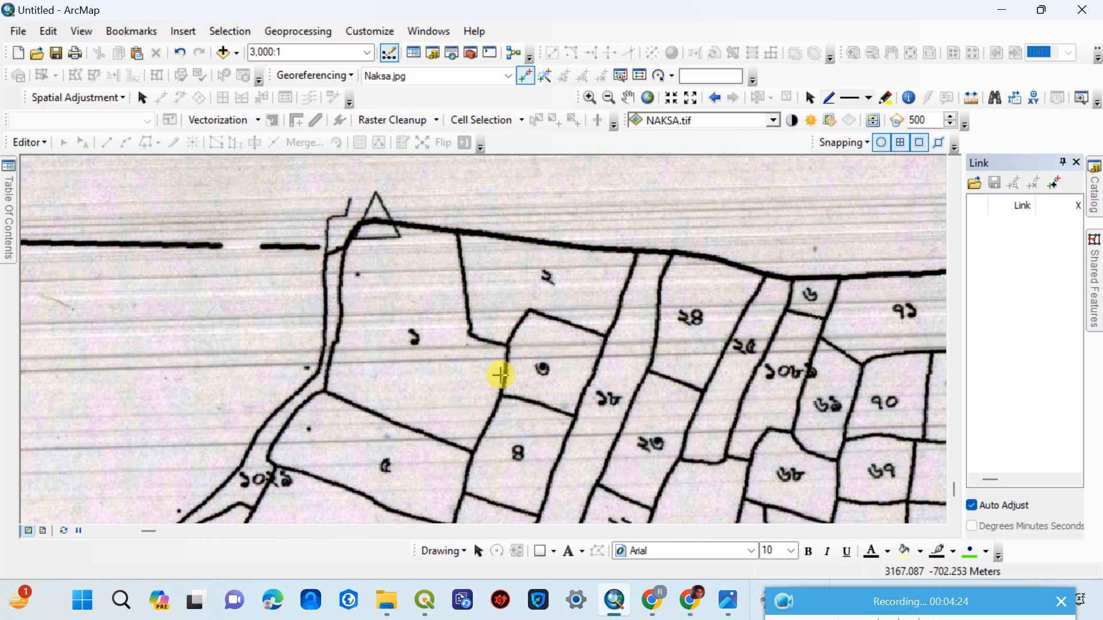
pyautogui.click(474, 451)
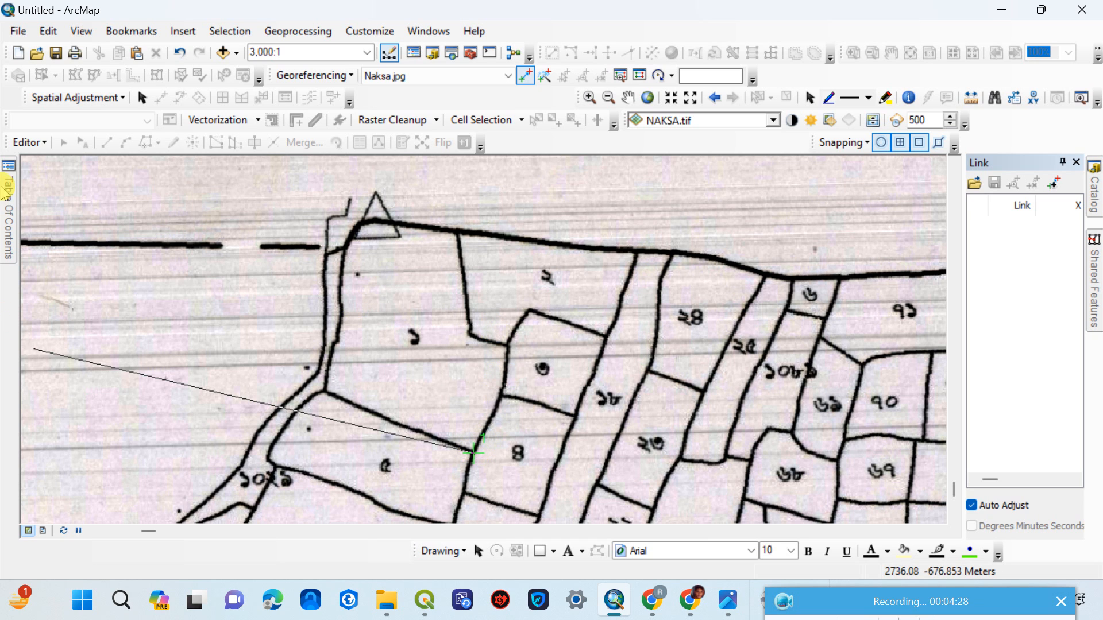
# Step: Zoom to the NAKSA.tif layer and inspect its north-western fields for the matching plot corner
pyautogui.moveTo(5, 192)
pyautogui.rightClick(100, 305)
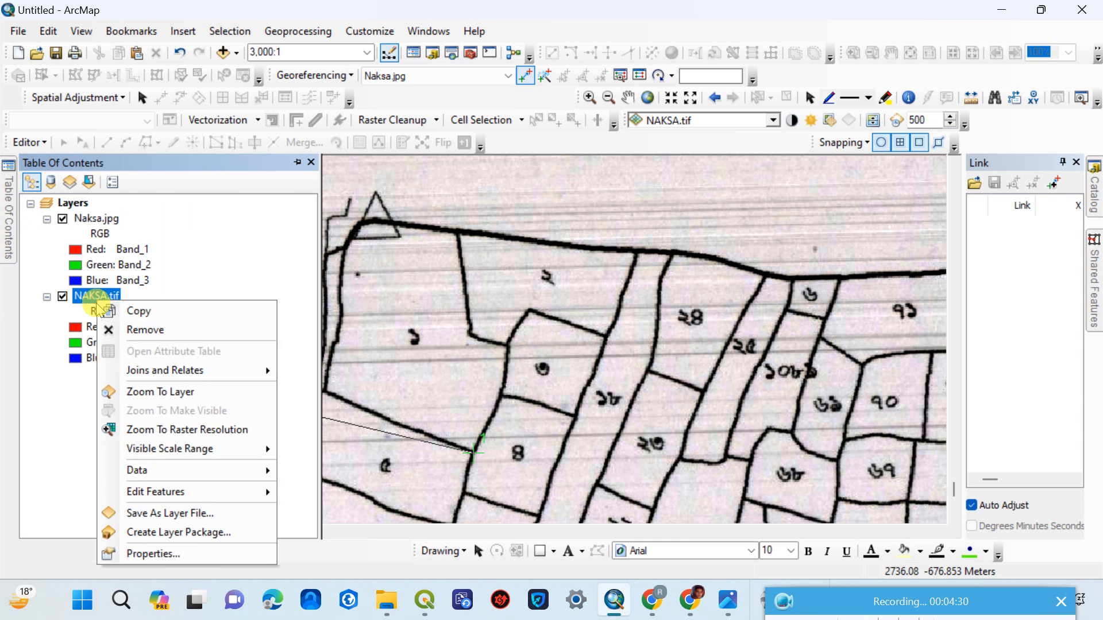
pyautogui.click(163, 393)
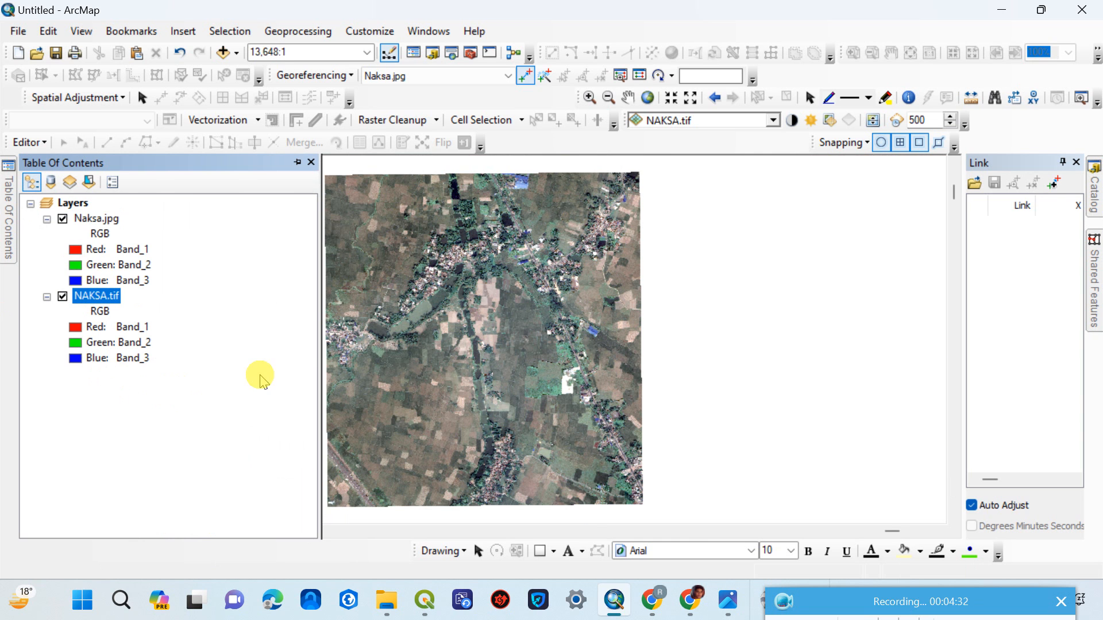
pyautogui.moveTo(386, 341); pyautogui.dragTo(421, 468)
pyautogui.scroll(3, 440, 334)
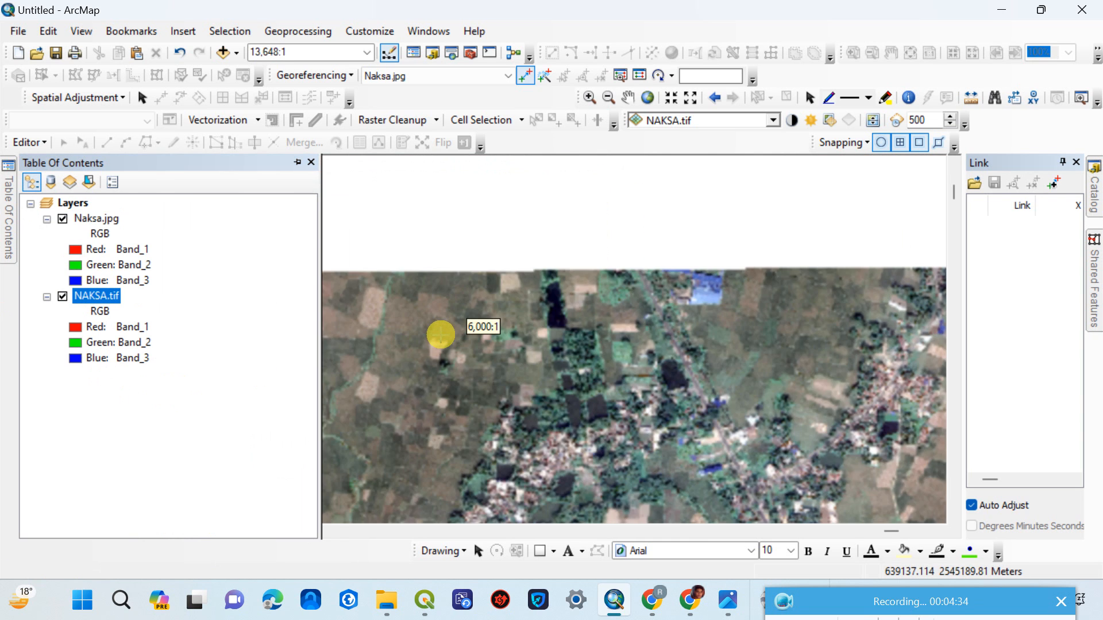
pyautogui.scroll(2, 440, 334)
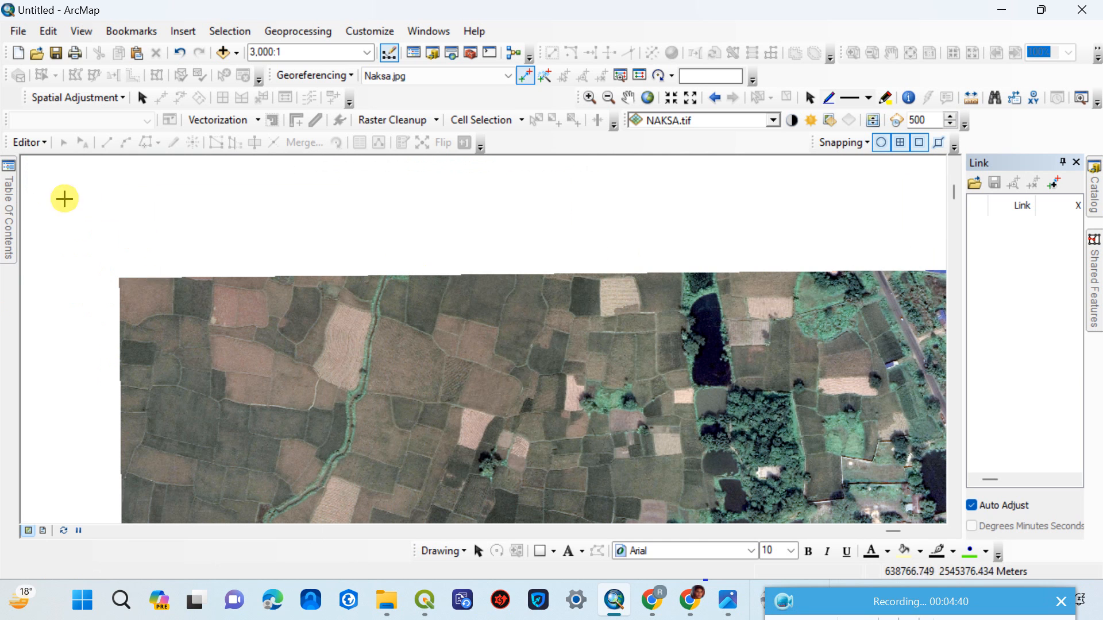
# Step: Compare the full satellite image with the northern part of the scanned Naksa.jpg map to match their features
pyautogui.moveTo(9, 218)
pyautogui.rightClick(106, 305)
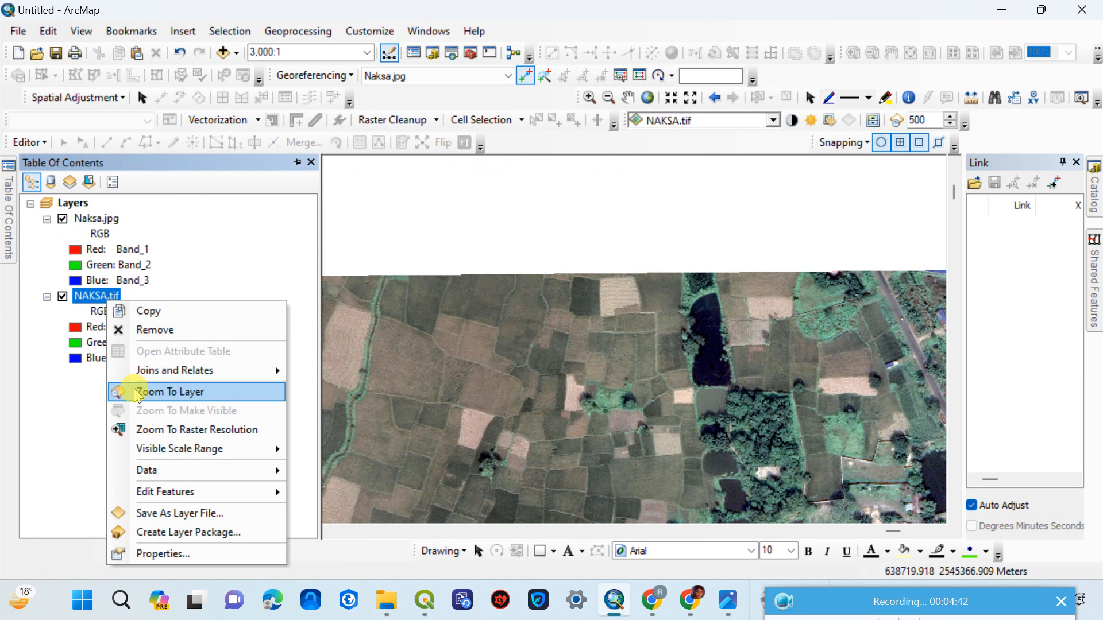
pyautogui.click(136, 389)
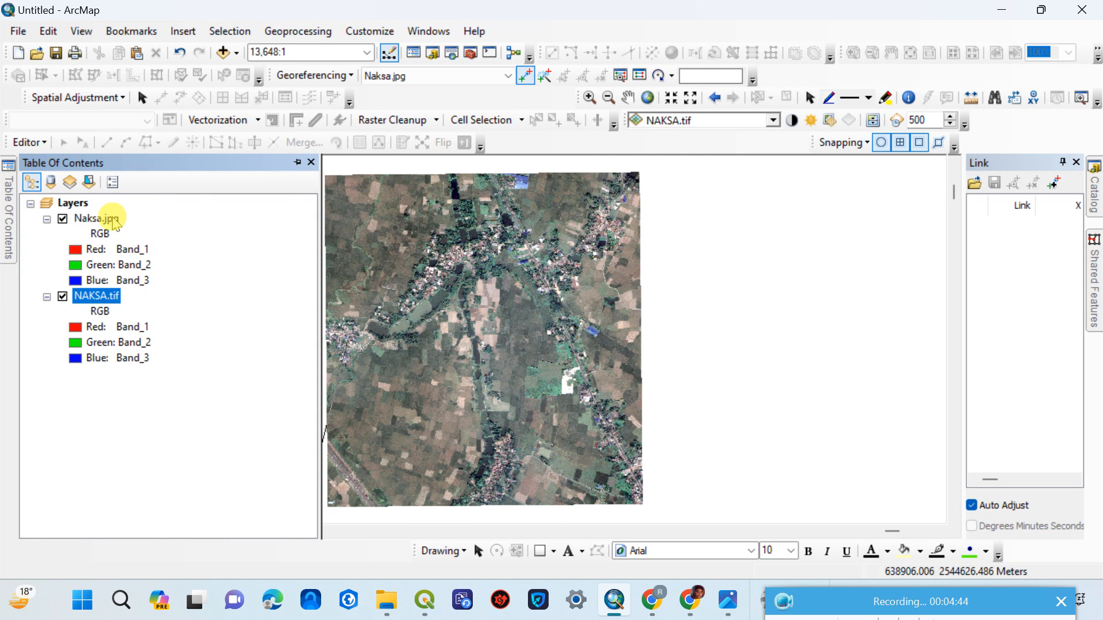
pyautogui.rightClick(115, 224)
pyautogui.click(136, 310)
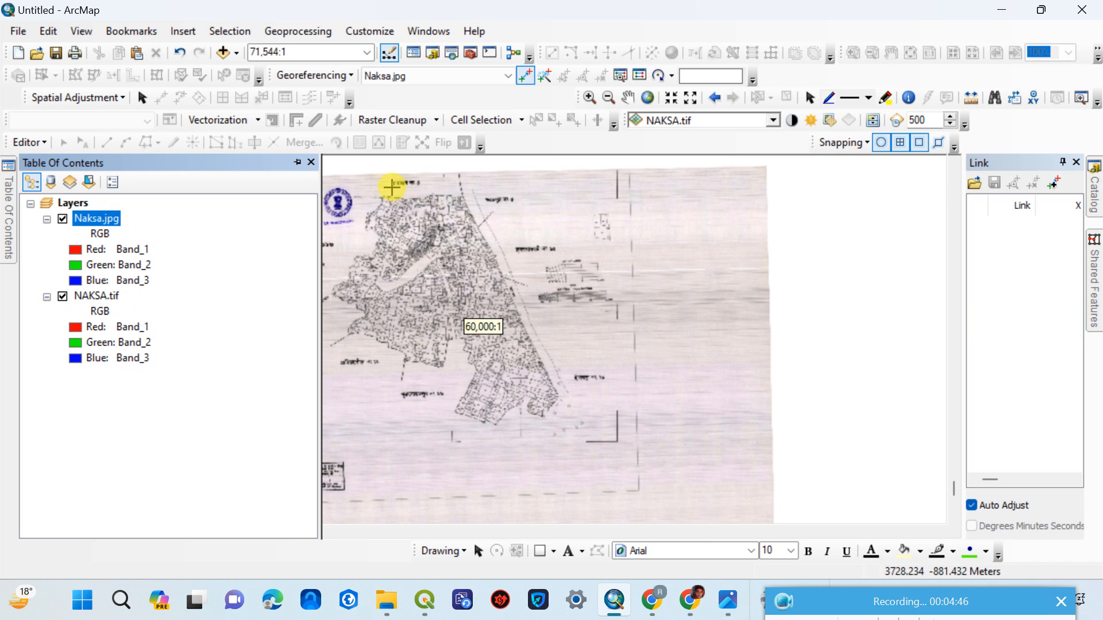
pyautogui.scroll(-5, 391, 188)
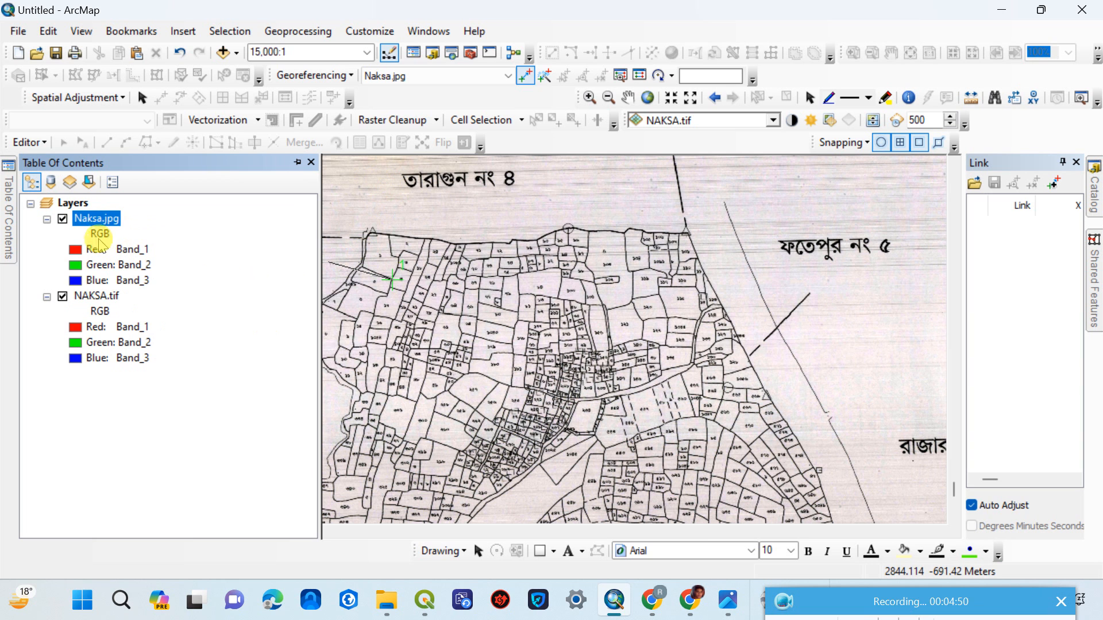
# Step: Complete the first control point at the matching field-boundary junction east of the stream in the north-west of NAKSA.tif
pyautogui.rightClick(77, 296)
pyautogui.click(129, 385)
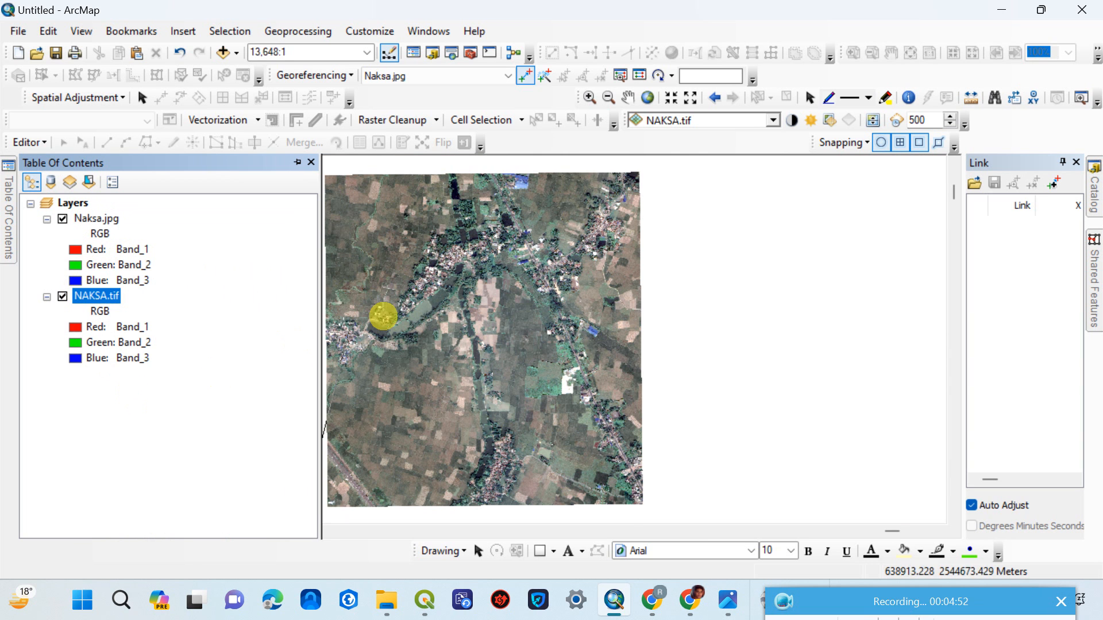
pyautogui.scroll(5, 397, 207)
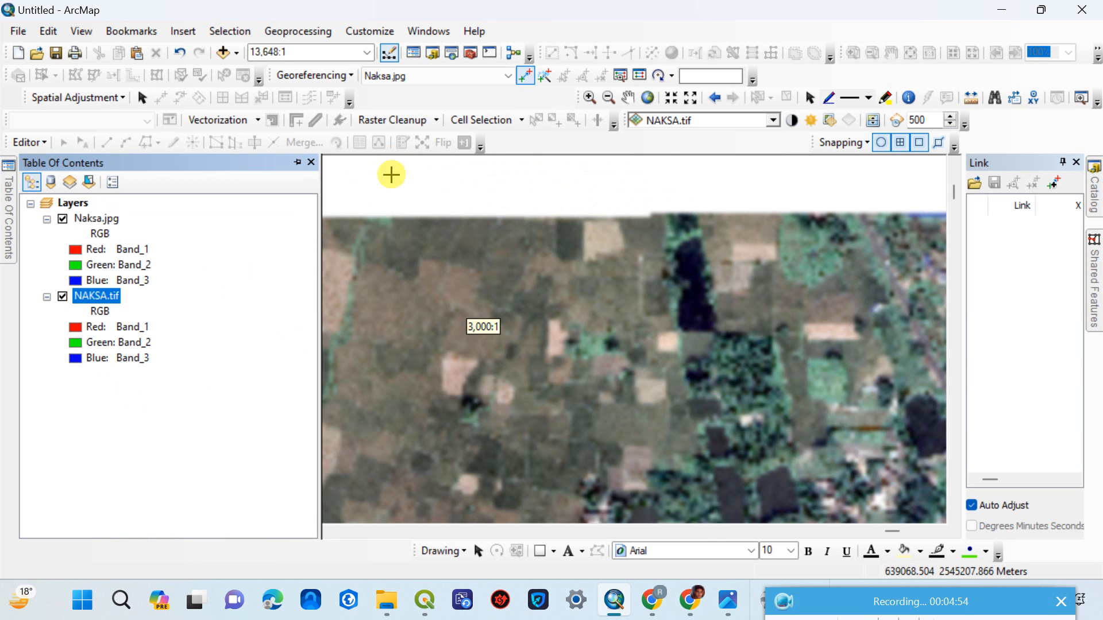
pyautogui.moveTo(352, 305); pyautogui.dragTo(483, 239)
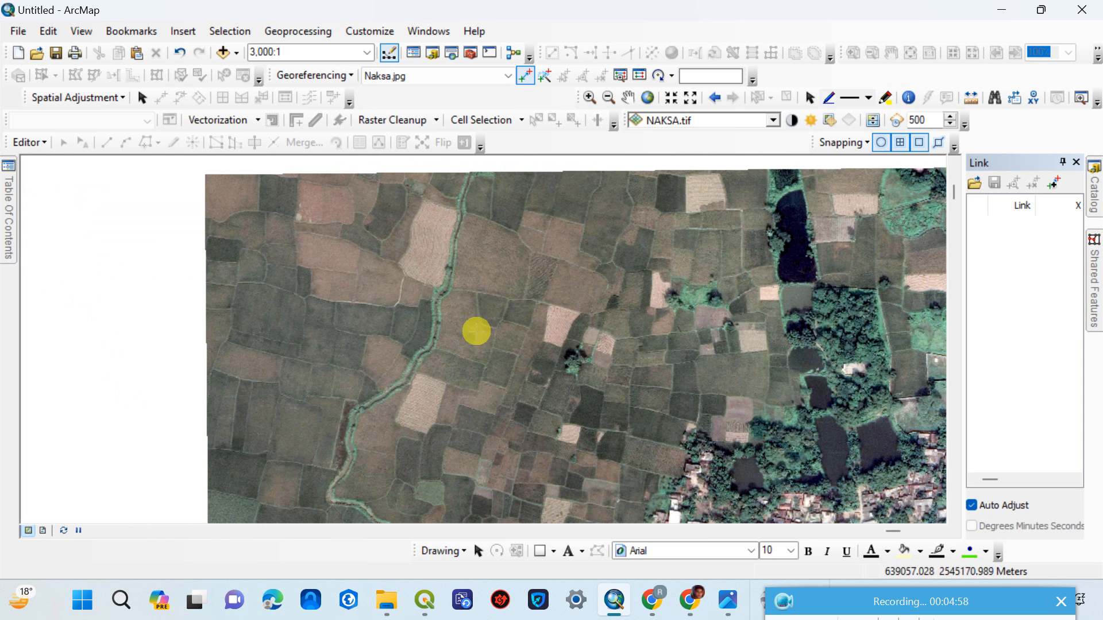
pyautogui.scroll(2, 477, 331)
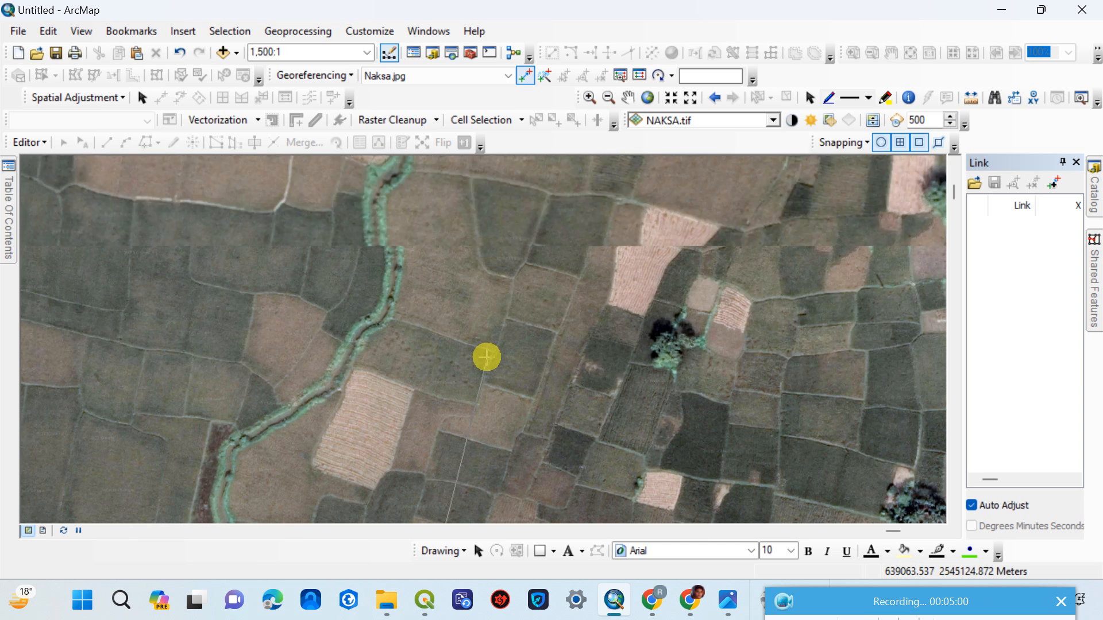
pyautogui.scroll(3, 488, 357)
pyautogui.click(502, 344)
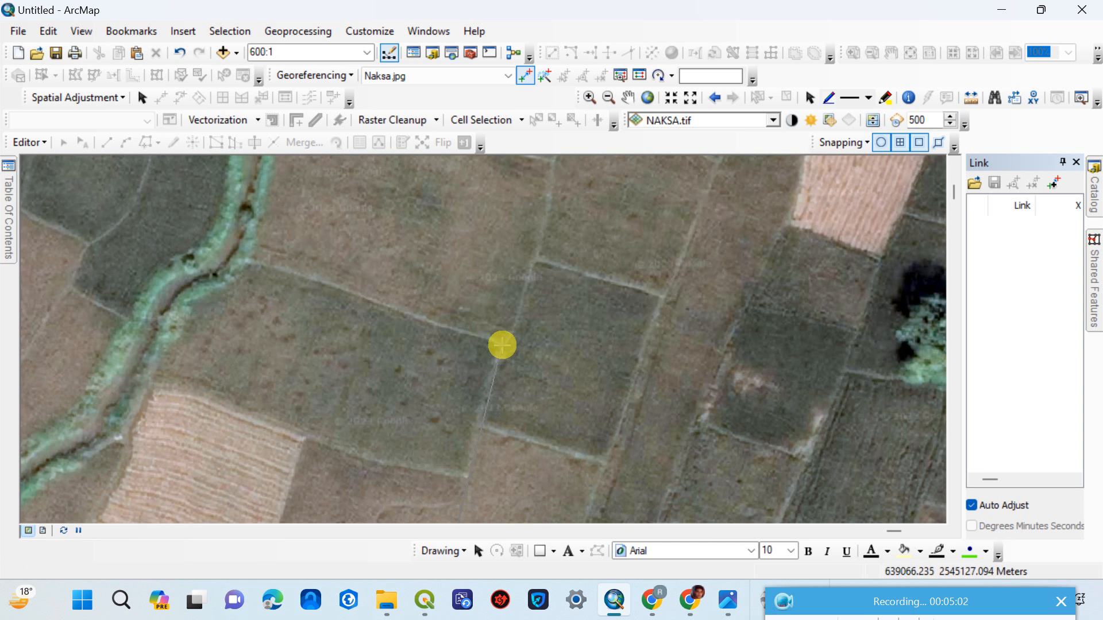
# Step: Set the Naksa.jpg layer's transparency to 50% so the satellite image shows through the scanned map
pyautogui.scroll(-6, 447, 332)
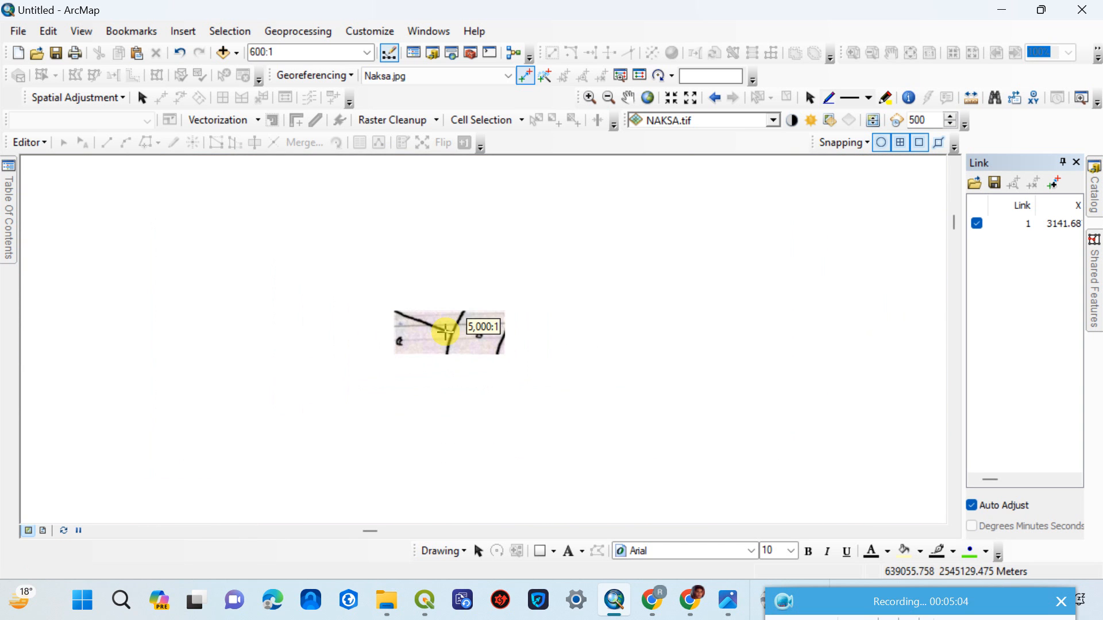
pyautogui.scroll(-2, 399, 326)
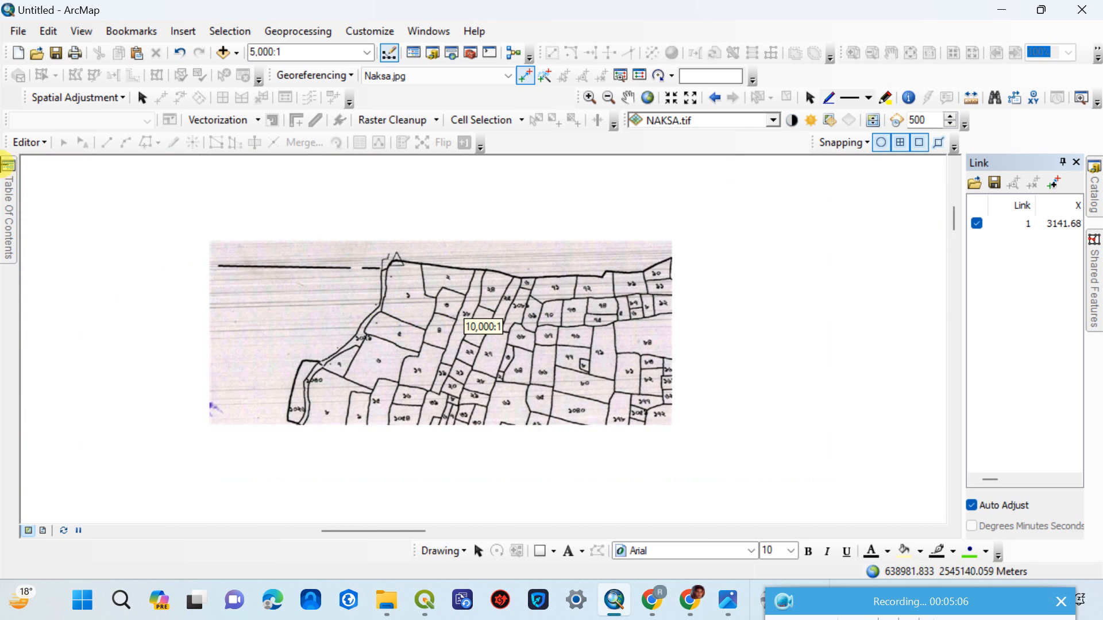
pyautogui.moveTo(7, 232)
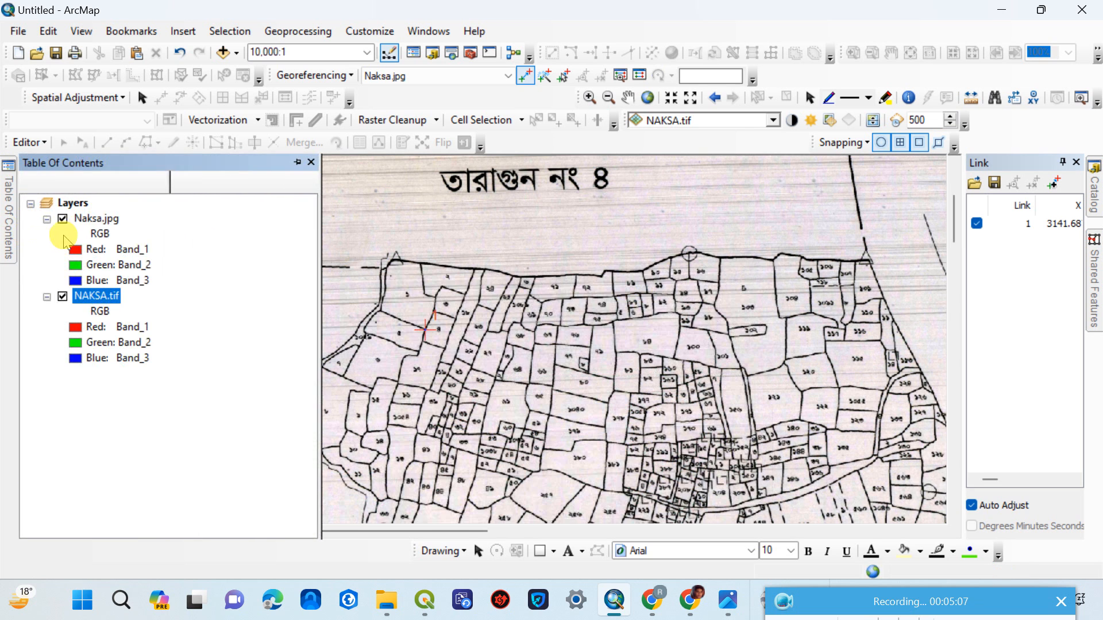
pyautogui.rightClick(96, 219)
pyautogui.click(136, 469)
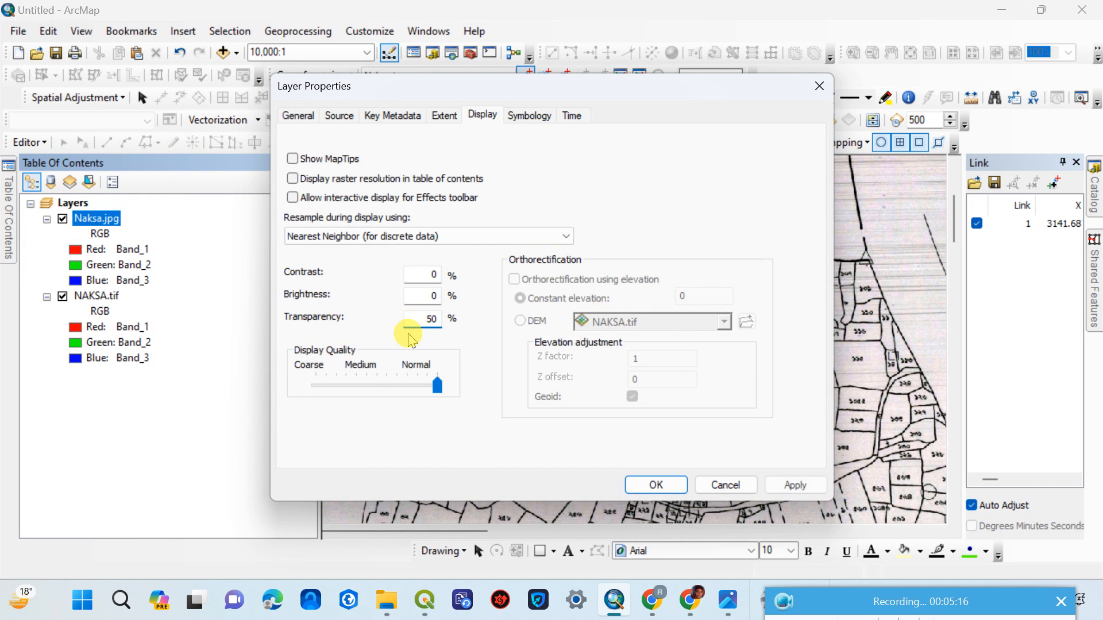
pyautogui.press('Return')
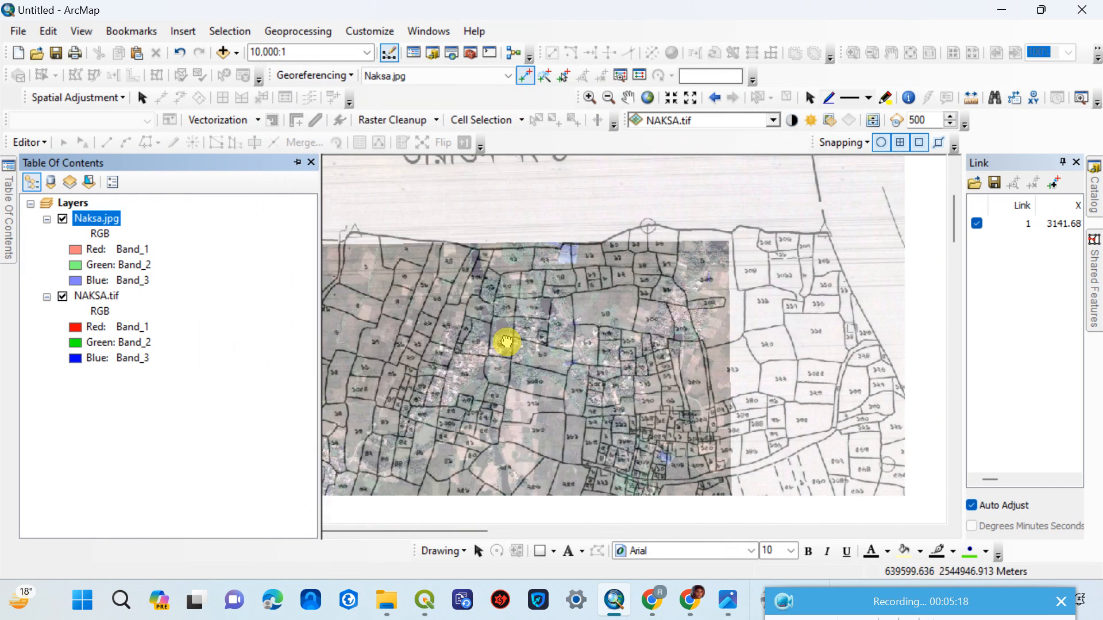
# Step: Compare the semi-transparent plot map with the satellite image across the village and around the first control point
pyautogui.moveTo(415, 310); pyautogui.dragTo(547, 302)
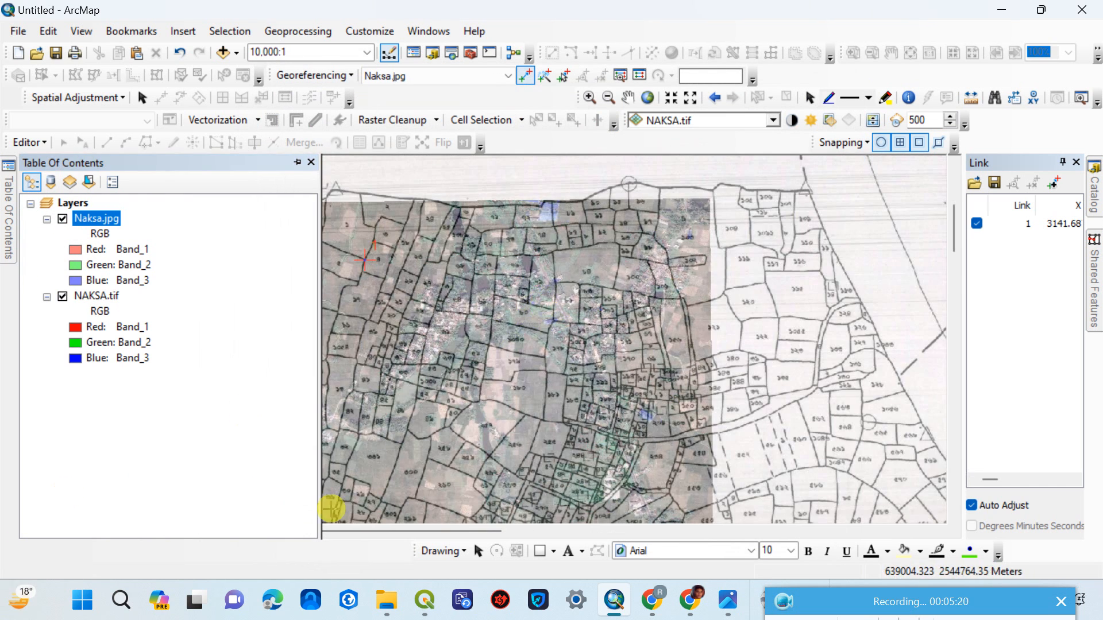
pyautogui.moveTo(559, 443); pyautogui.dragTo(652, 365)
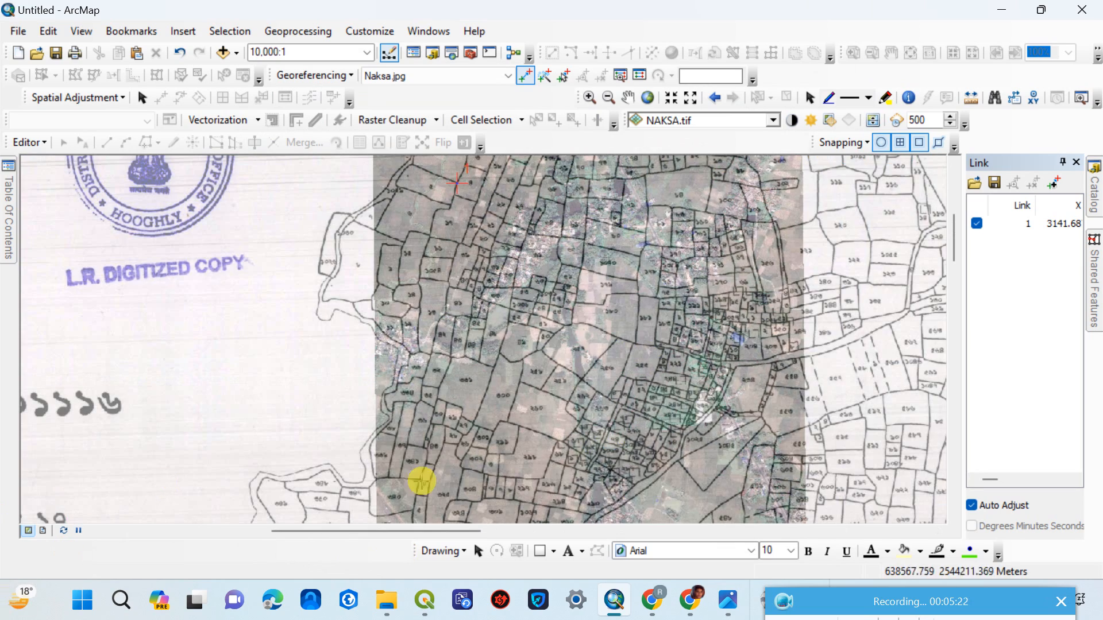
pyautogui.scroll(3, 632, 344)
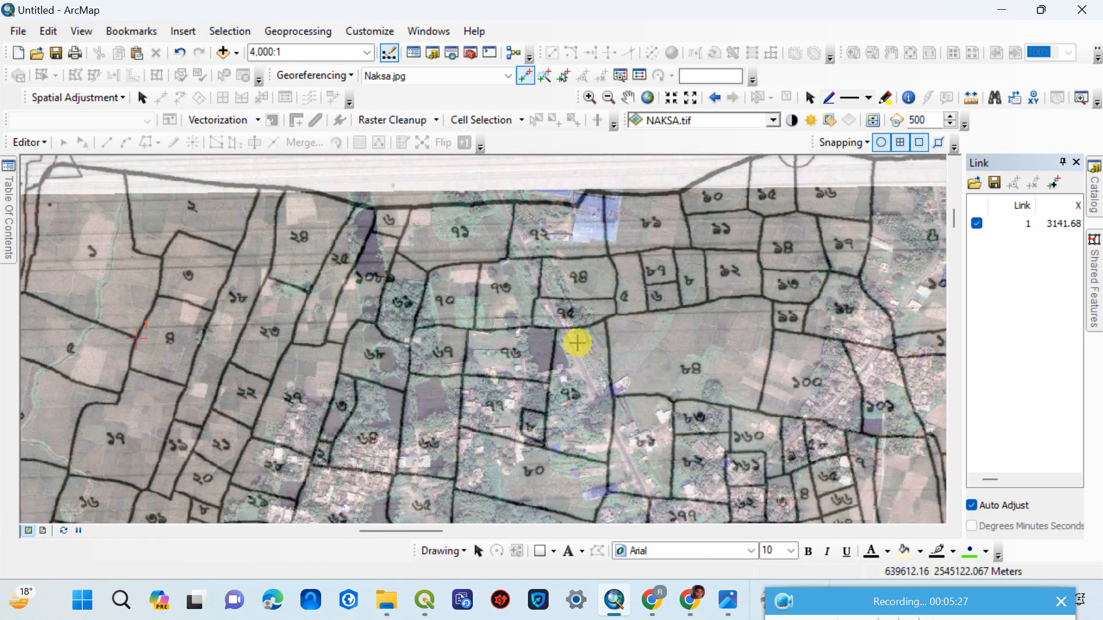
pyautogui.moveTo(521, 331); pyautogui.dragTo(500, 395)
pyautogui.moveTo(357, 314); pyautogui.dragTo(661, 315)
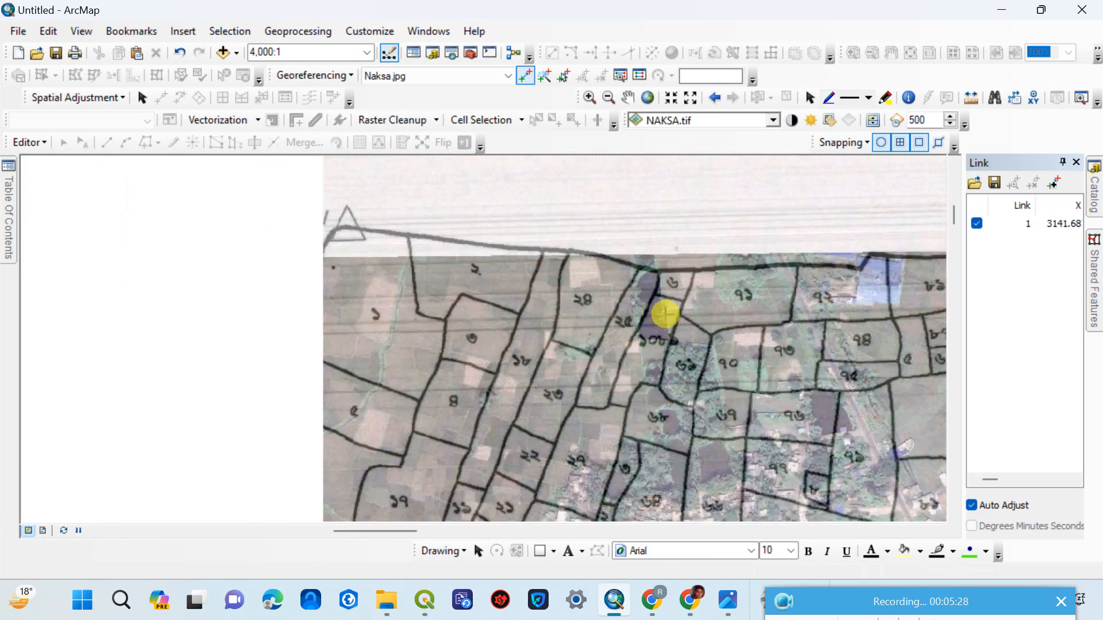
pyautogui.moveTo(443, 363); pyautogui.dragTo(499, 266)
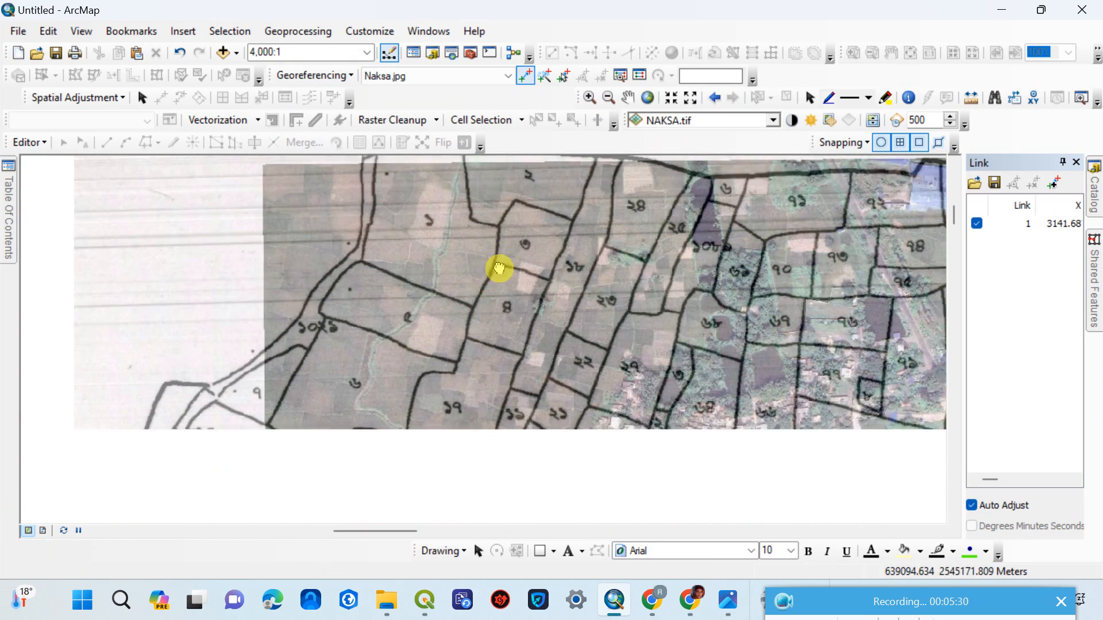
pyautogui.scroll(3, 455, 297)
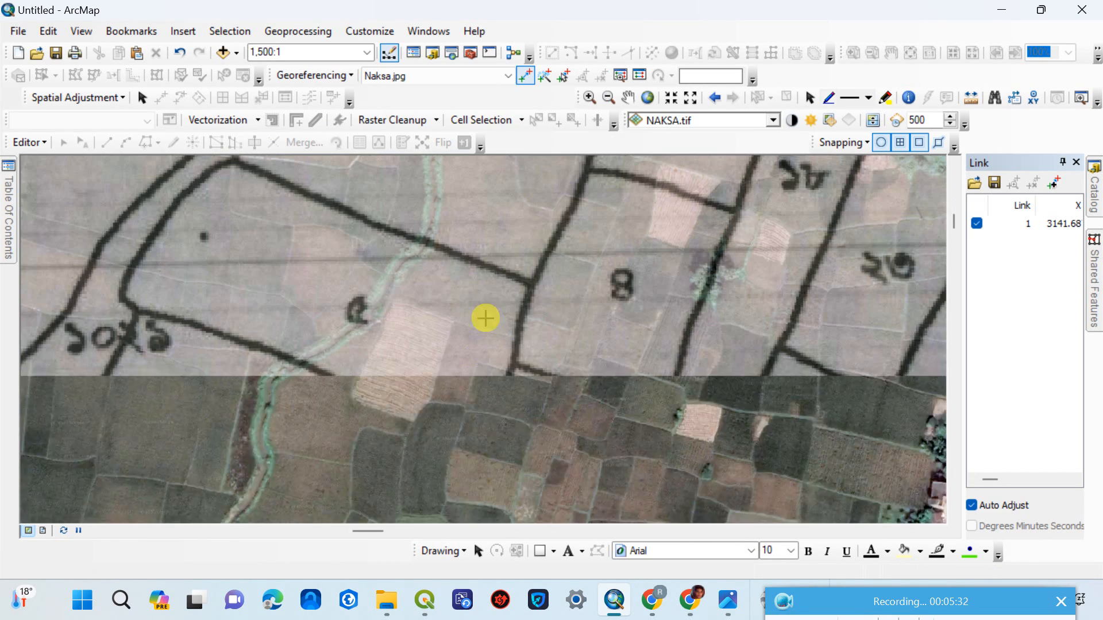
pyautogui.moveTo(448, 279); pyautogui.dragTo(524, 378)
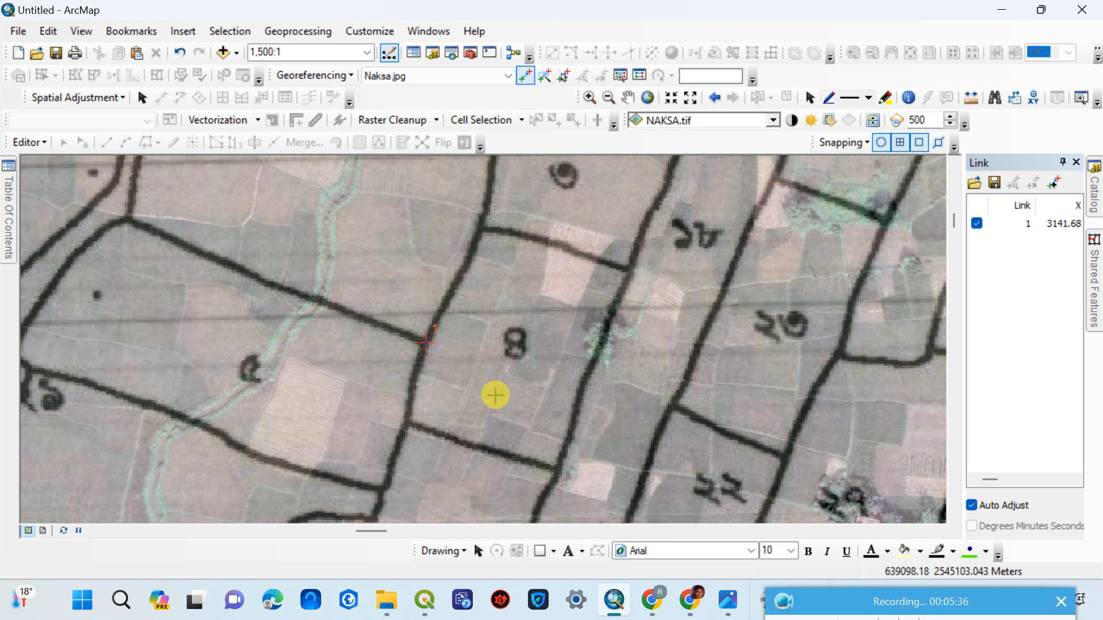
# Step: Add a second control point linking the northern corner of plot 5 to the stream on the satellite image west of the first point
pyautogui.scroll(-2, 495, 395)
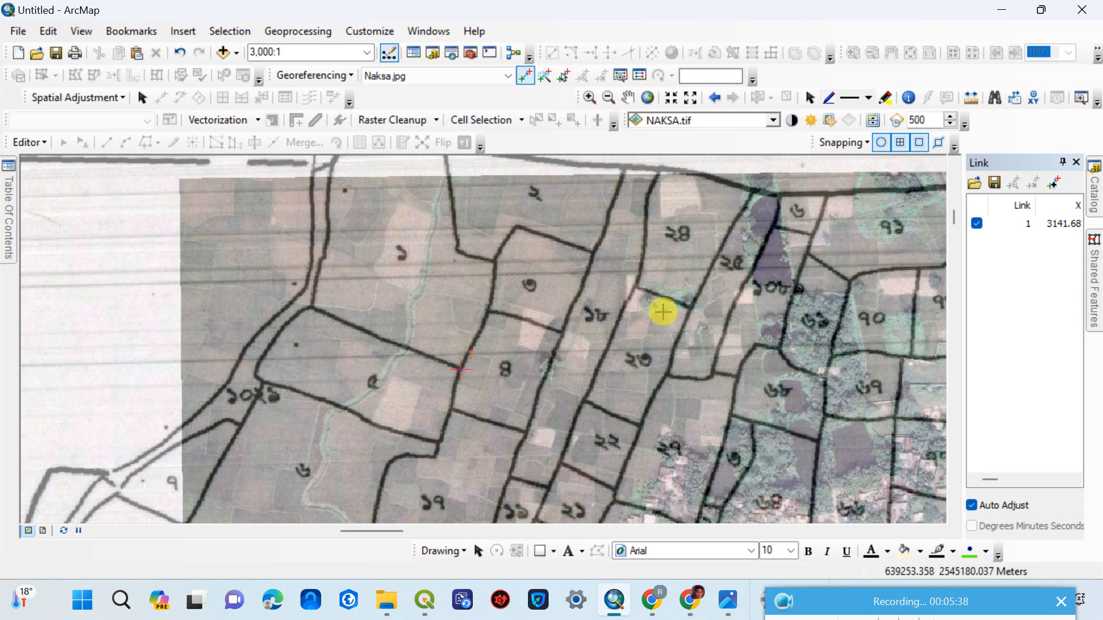
pyautogui.moveTo(660, 310); pyautogui.dragTo(453, 360)
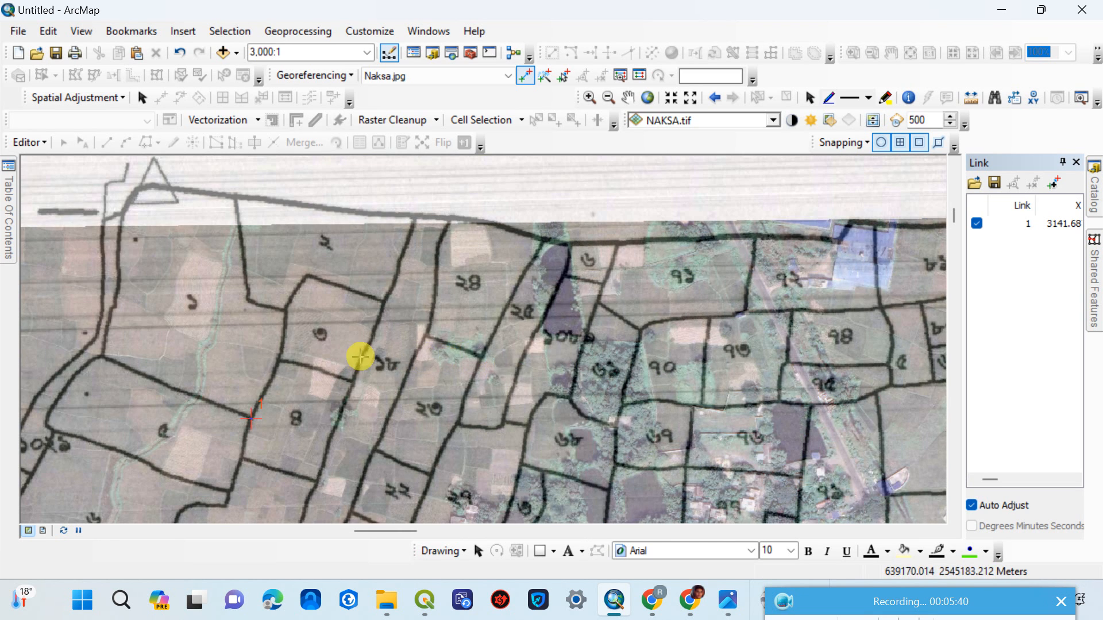
pyautogui.moveTo(360, 357); pyautogui.dragTo(509, 316)
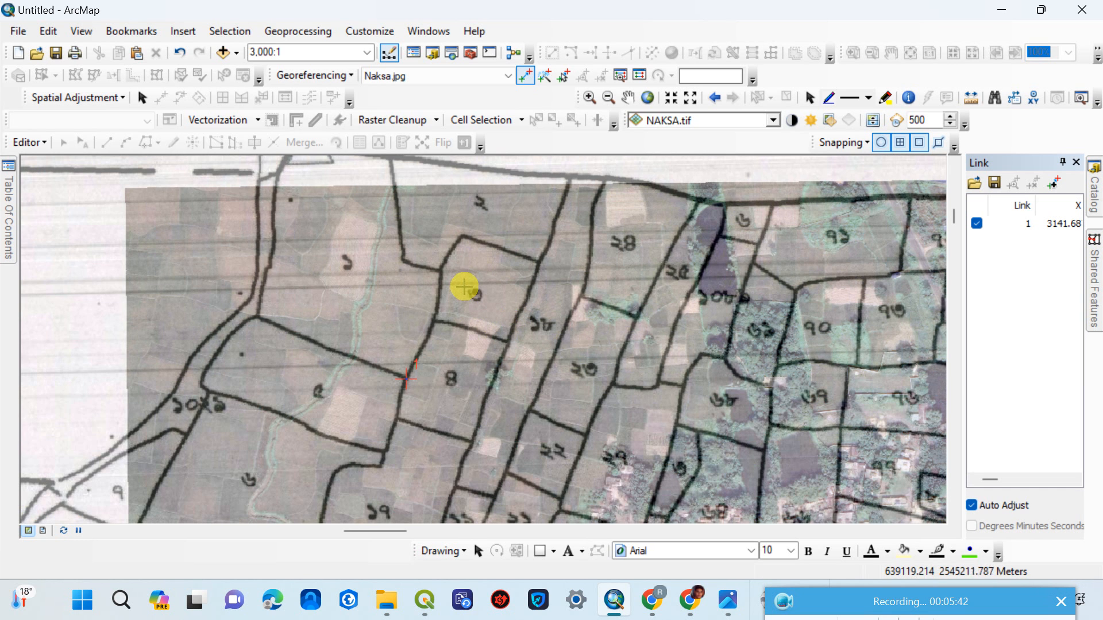
pyautogui.scroll(2, 462, 295)
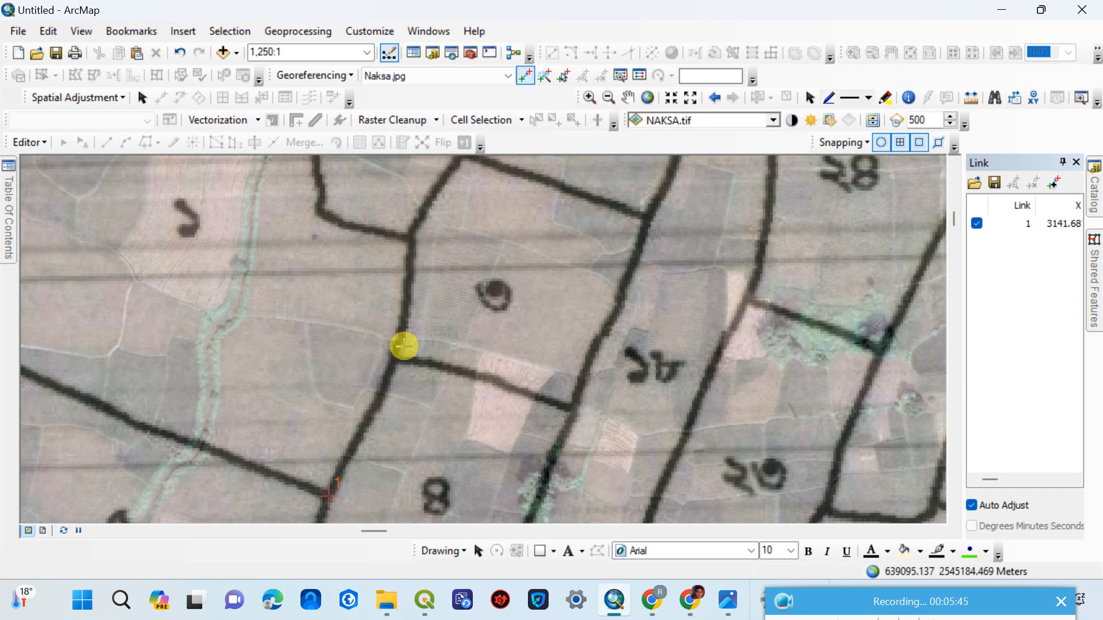
pyautogui.moveTo(406, 344); pyautogui.dragTo(510, 244)
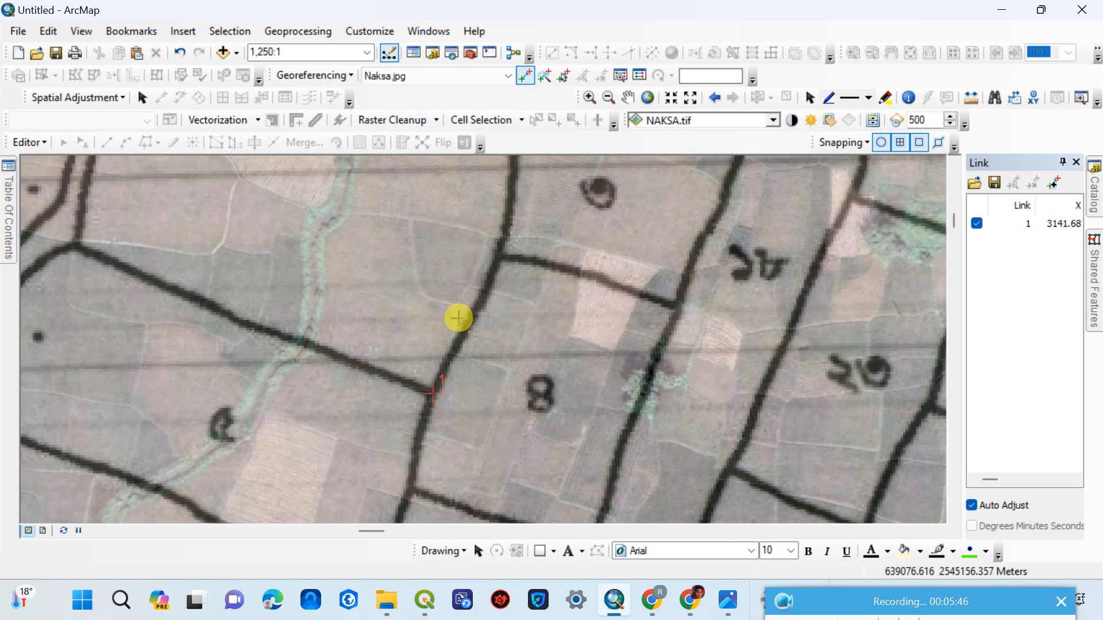
pyautogui.moveTo(268, 355); pyautogui.dragTo(444, 316)
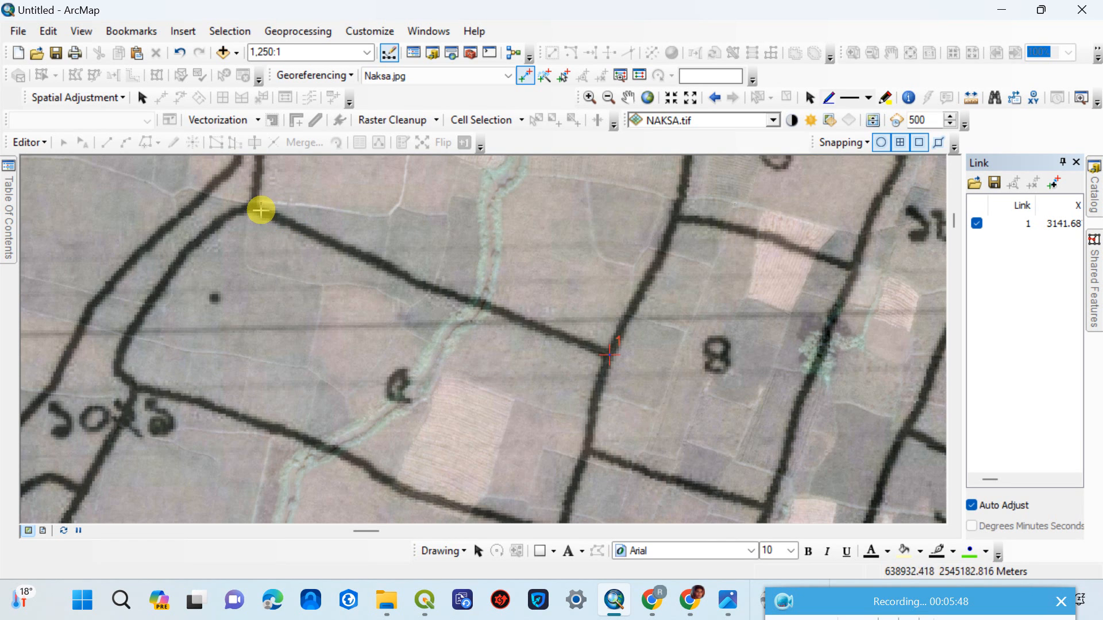
pyautogui.click(486, 313)
# Step: Add a third control point linking plot 105's north-western corner to the south-western corner of the pale field west of the main road
pyautogui.scroll(-2, 443, 313)
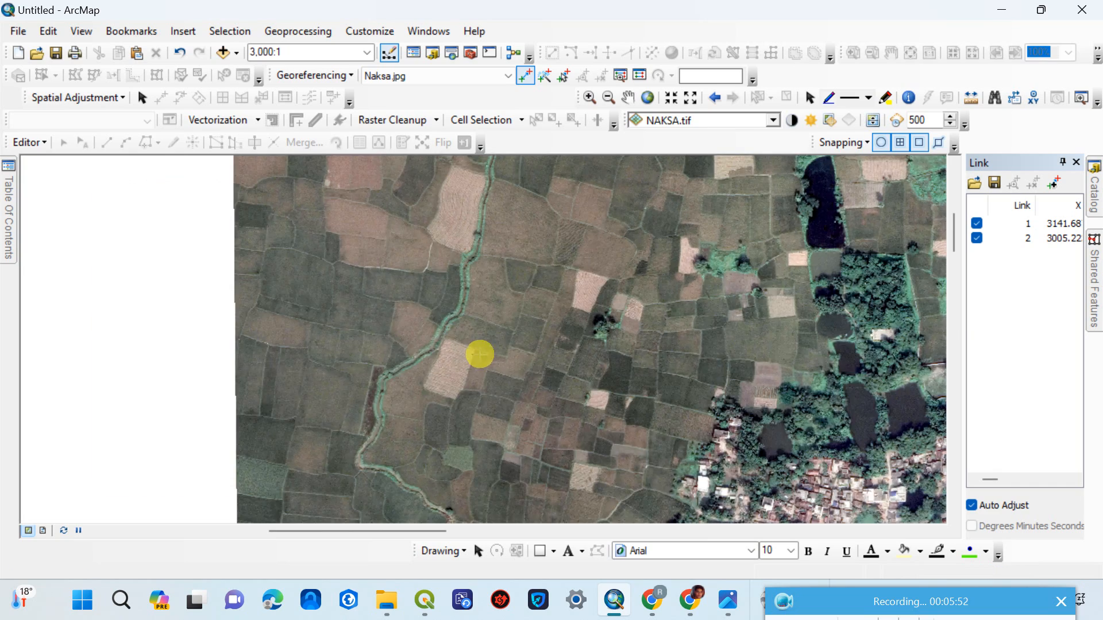
pyautogui.moveTo(583, 357); pyautogui.dragTo(345, 288)
pyautogui.moveTo(572, 311); pyautogui.dragTo(406, 339)
pyautogui.moveTo(493, 351); pyautogui.dragTo(514, 274)
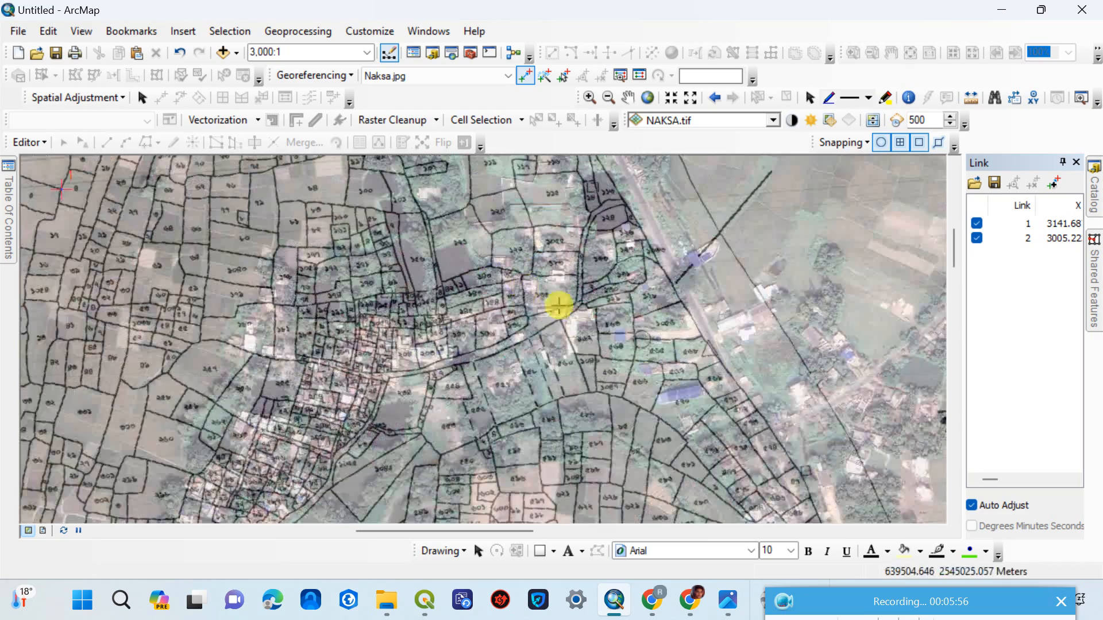
pyautogui.moveTo(609, 319); pyautogui.dragTo(497, 373)
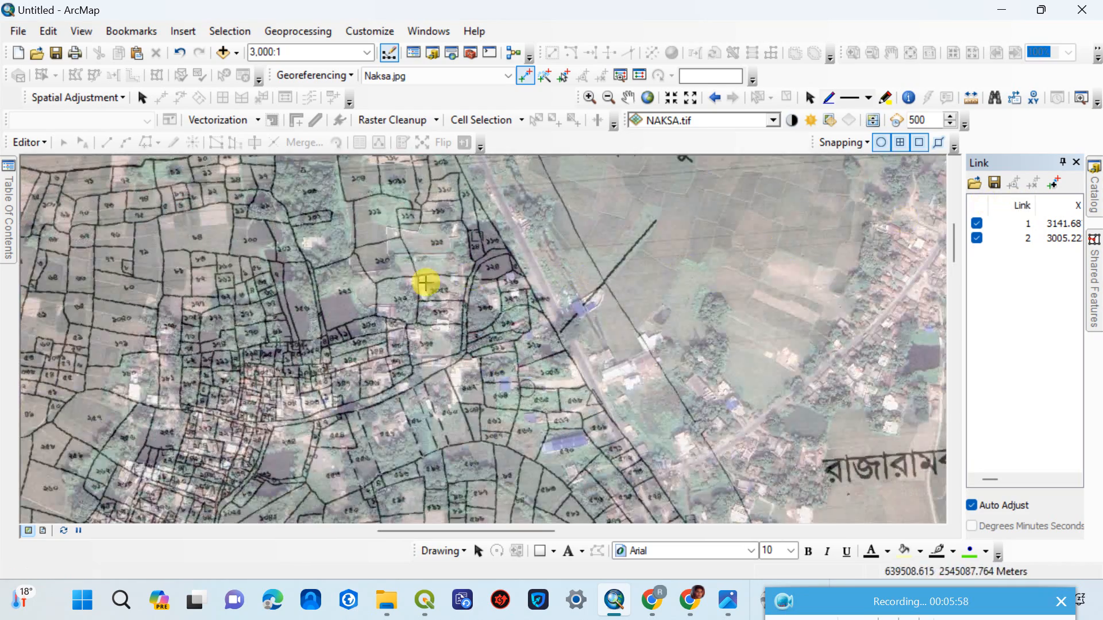
pyautogui.moveTo(426, 283); pyautogui.dragTo(553, 352)
pyautogui.scroll(1, 509, 283)
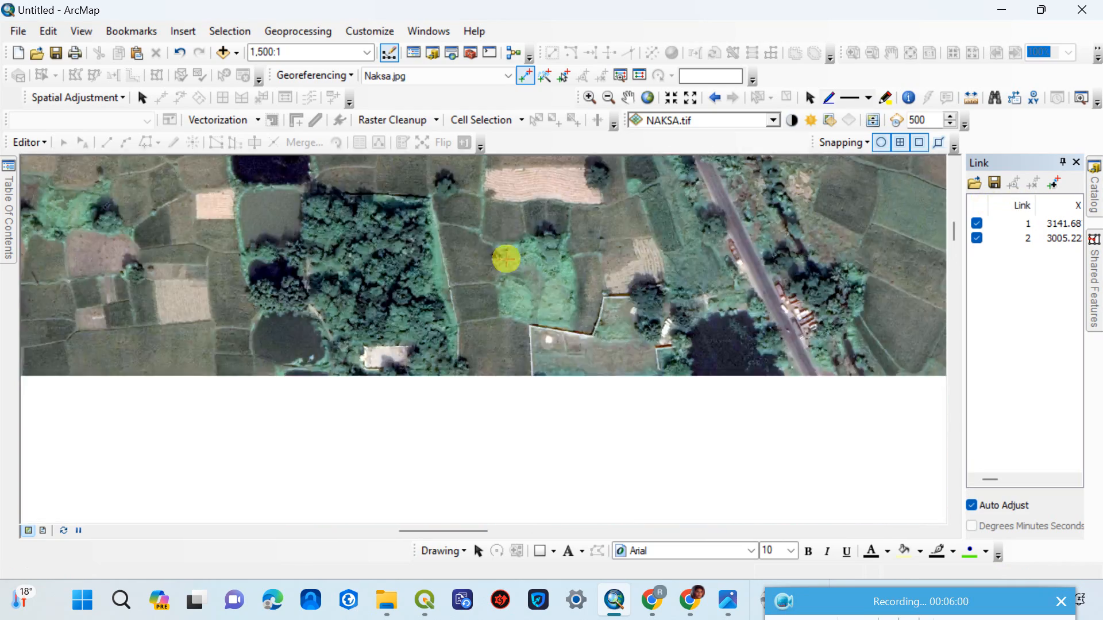
pyautogui.moveTo(507, 227); pyautogui.dragTo(512, 344)
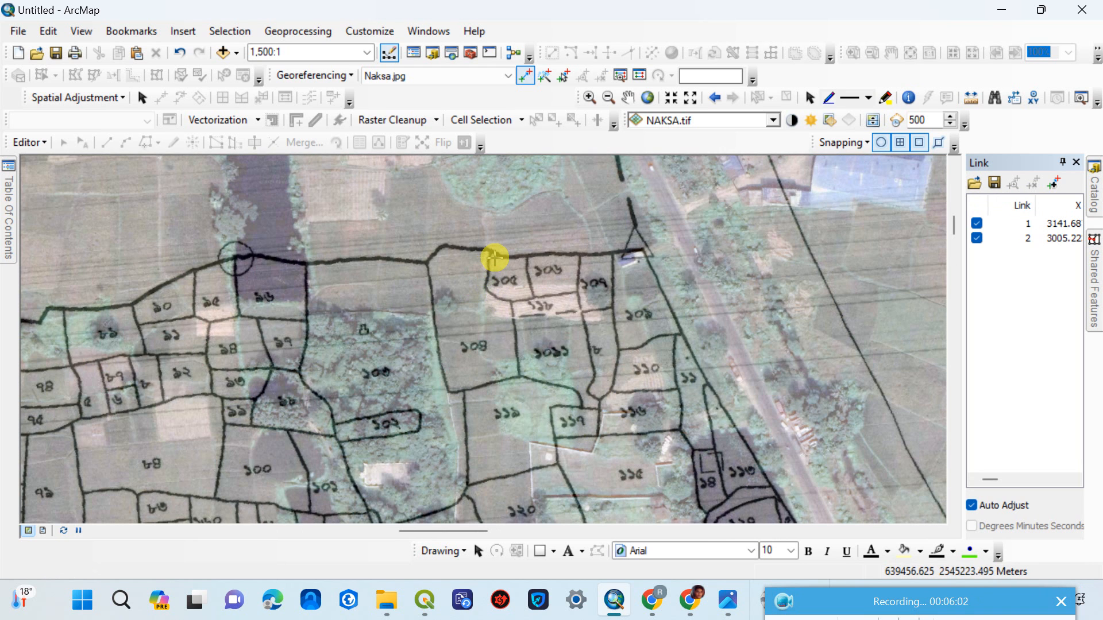
pyautogui.click(491, 249)
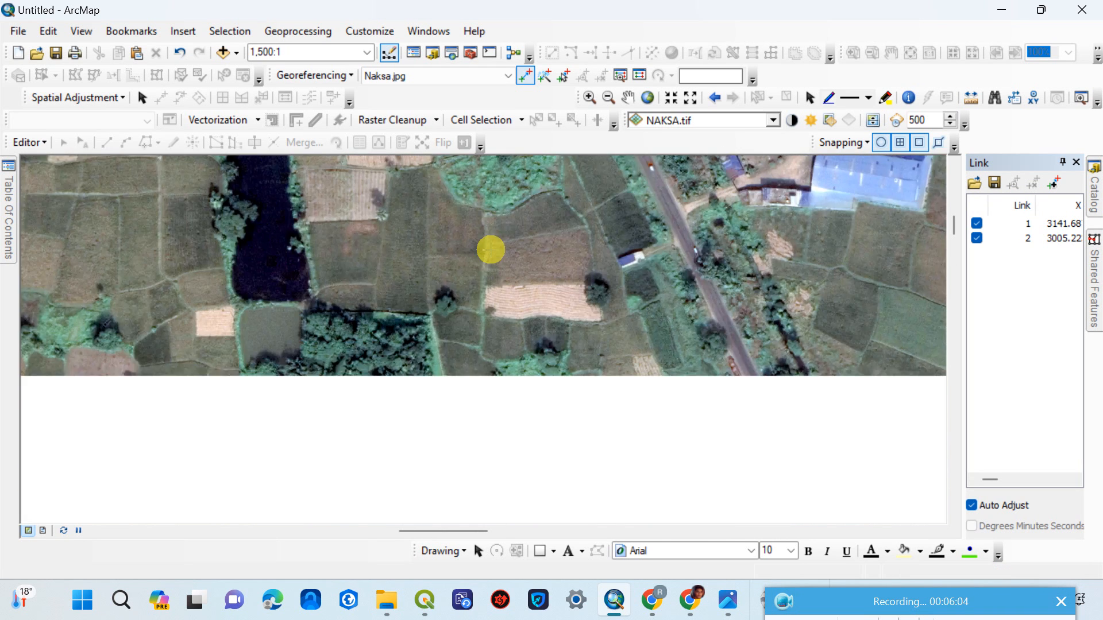
pyautogui.click(483, 312)
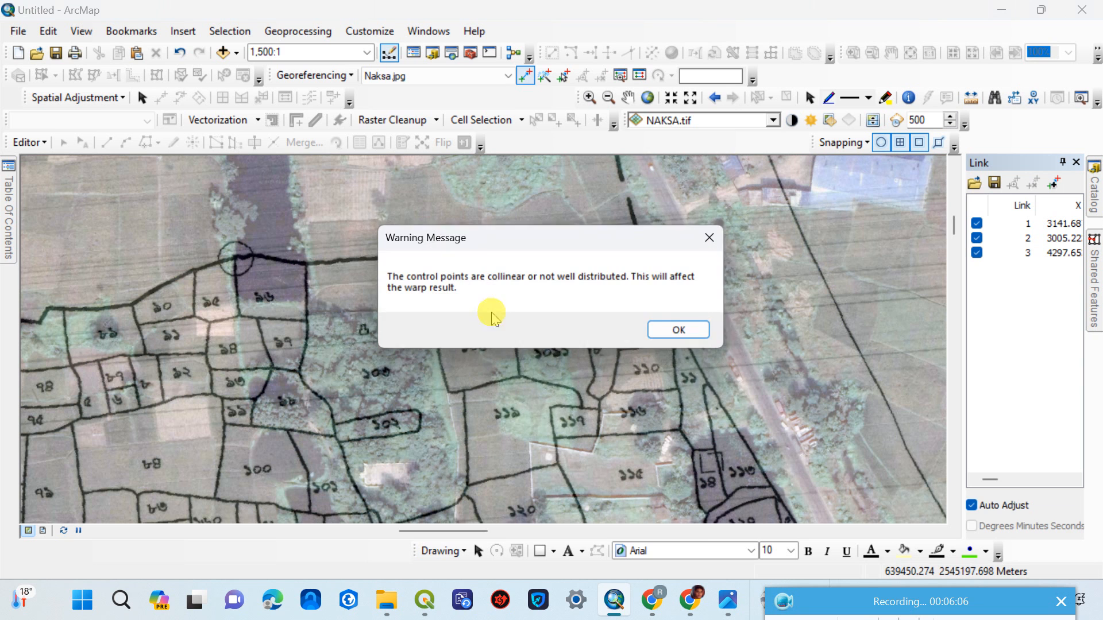
# Step: Acknowledge the control-point distribution warning and delete the second link from the link table
pyautogui.click(655, 332)
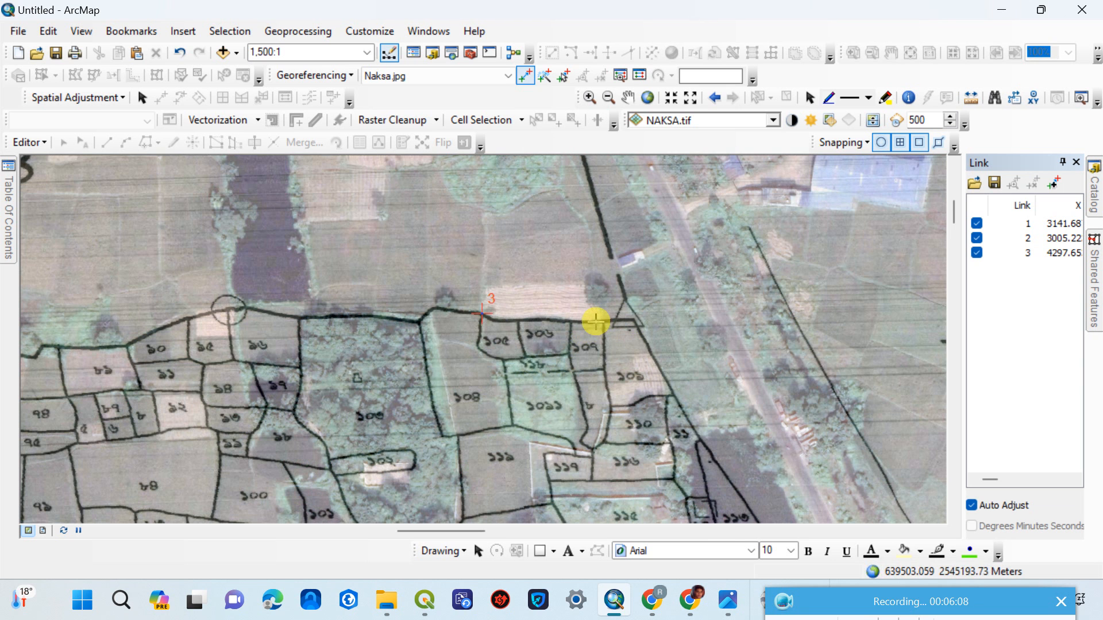
pyautogui.click(1043, 236)
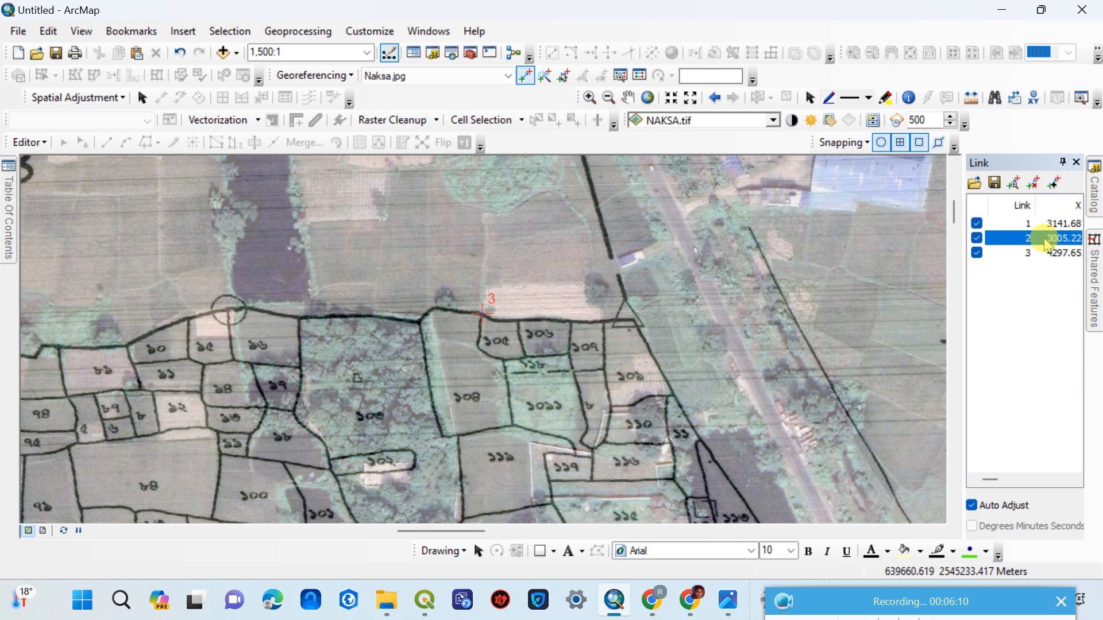
pyautogui.click(1034, 183)
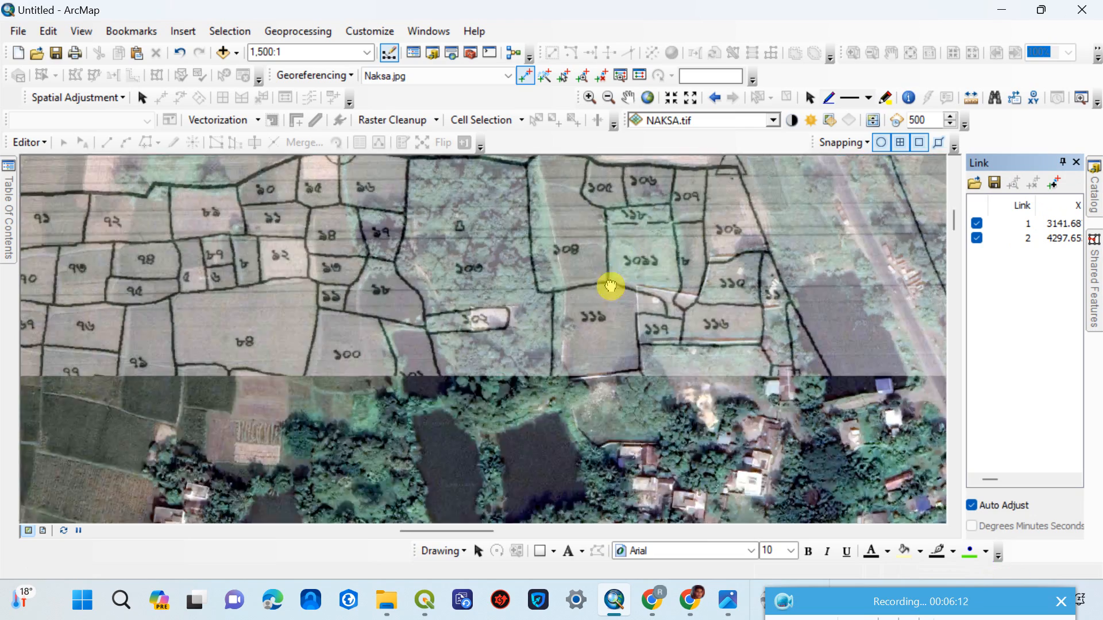
# Step: Add a control point linking the boundary junction between plots 781 and 783 to the south-western corner of the green walled area
pyautogui.scroll(-2, 568, 302)
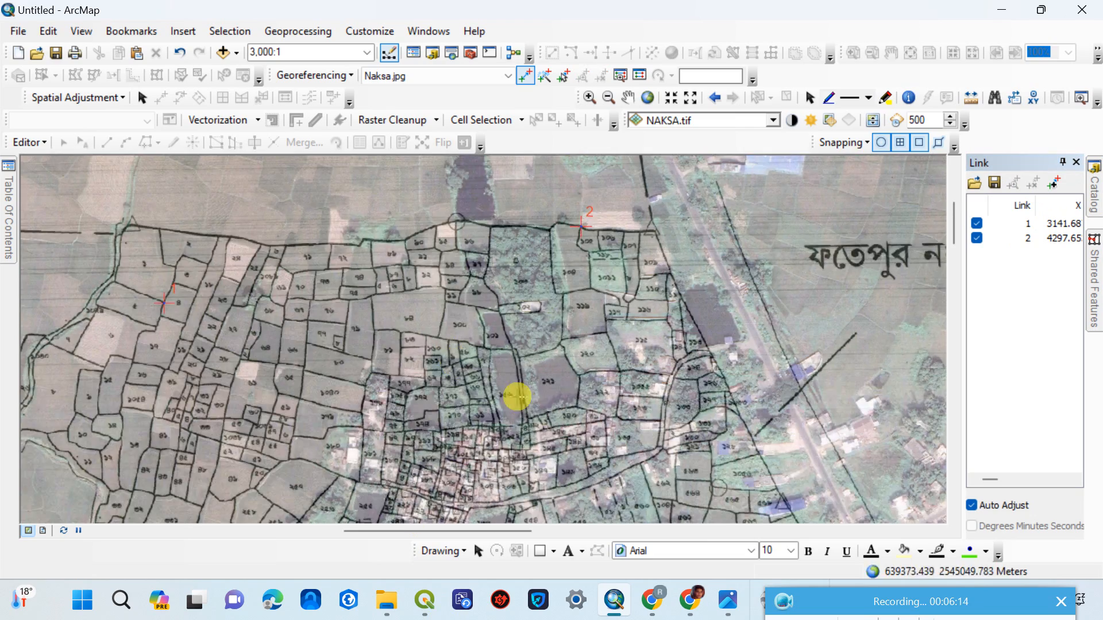
pyautogui.moveTo(528, 396); pyautogui.dragTo(510, 216)
pyautogui.moveTo(648, 380); pyautogui.dragTo(591, 207)
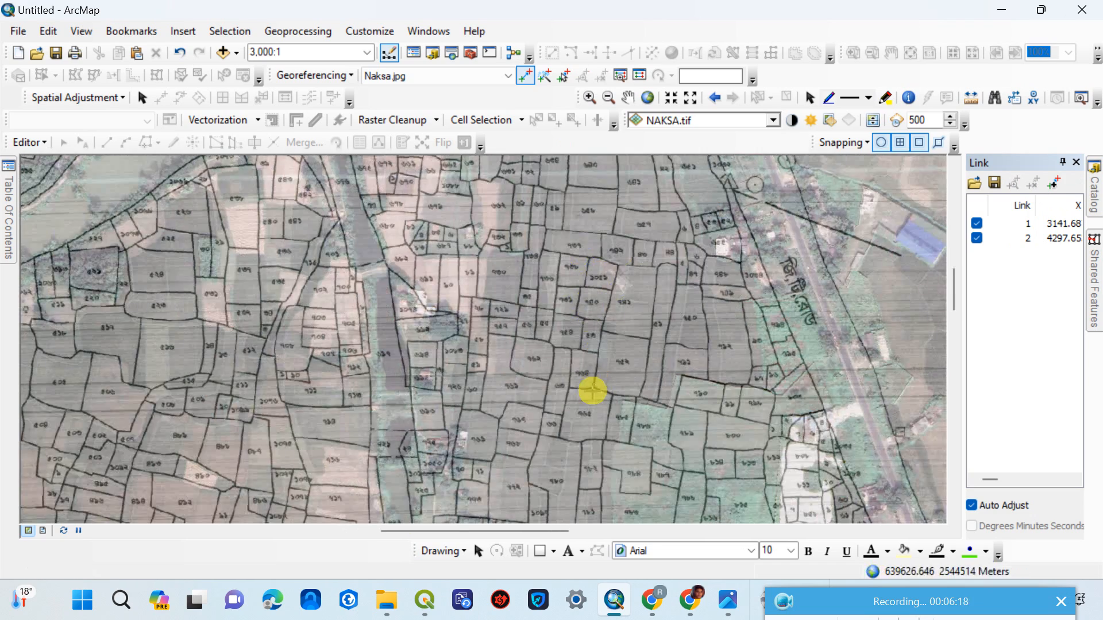
pyautogui.moveTo(591, 386); pyautogui.dragTo(523, 270)
pyautogui.scroll(2, 581, 364)
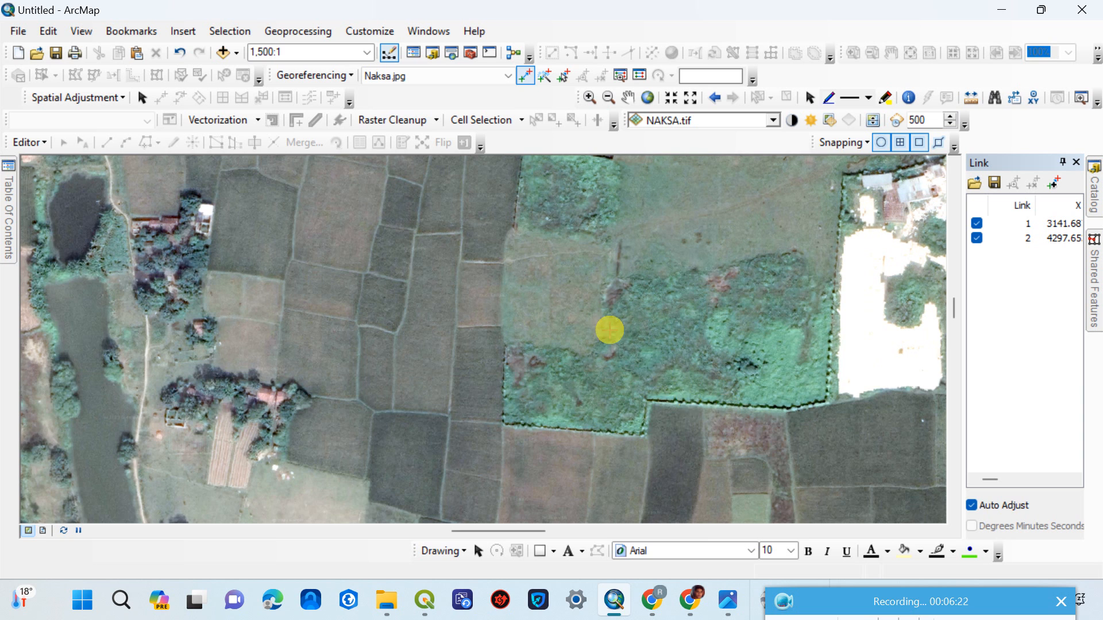
pyautogui.moveTo(731, 317); pyautogui.dragTo(609, 333)
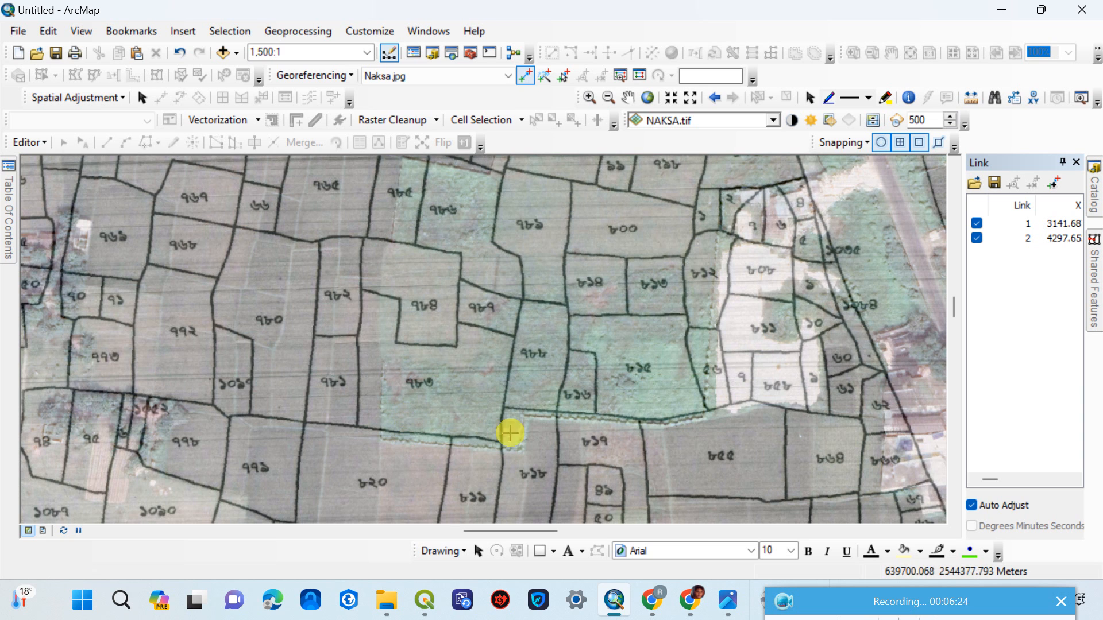
pyautogui.moveTo(515, 457); pyautogui.dragTo(532, 388)
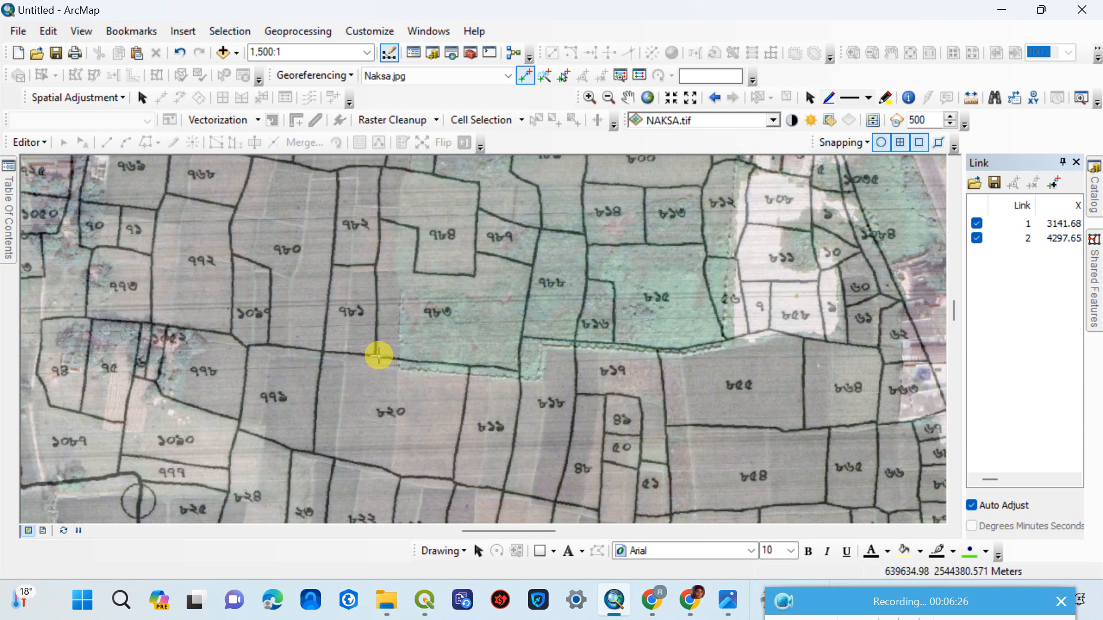
pyautogui.click(375, 356)
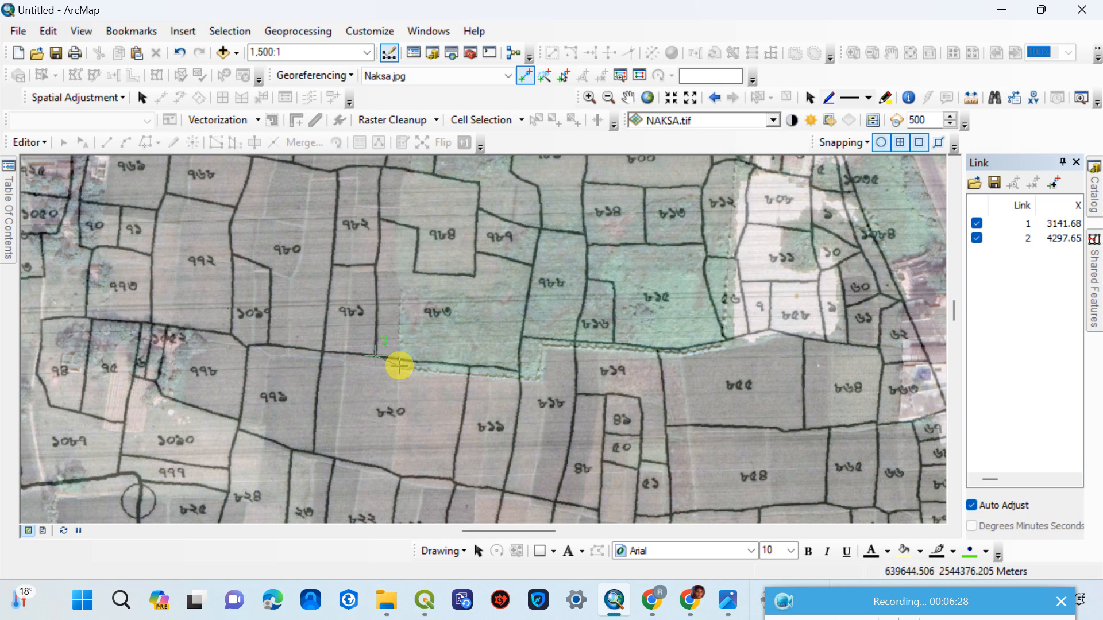
pyautogui.click(399, 366)
# Step: Add a fourth control point in the south-west, linking plot 439's north-western corner to the matching field-boundary junction on the satellite image
pyautogui.scroll(-3, 439, 375)
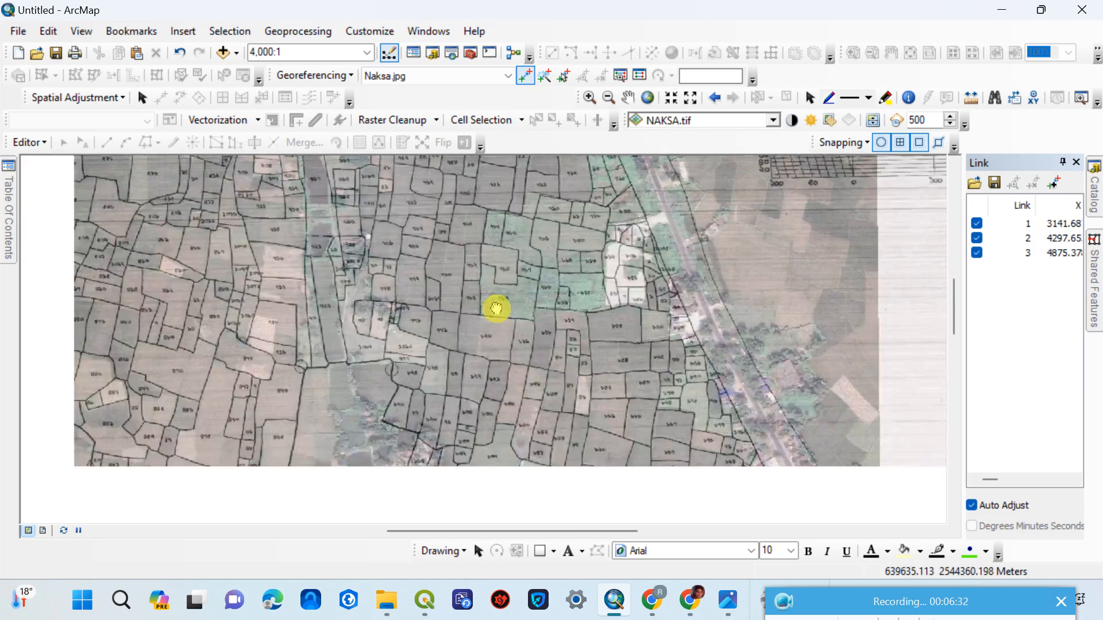
pyautogui.moveTo(496, 309); pyautogui.dragTo(608, 213)
pyautogui.moveTo(379, 279); pyautogui.dragTo(575, 360)
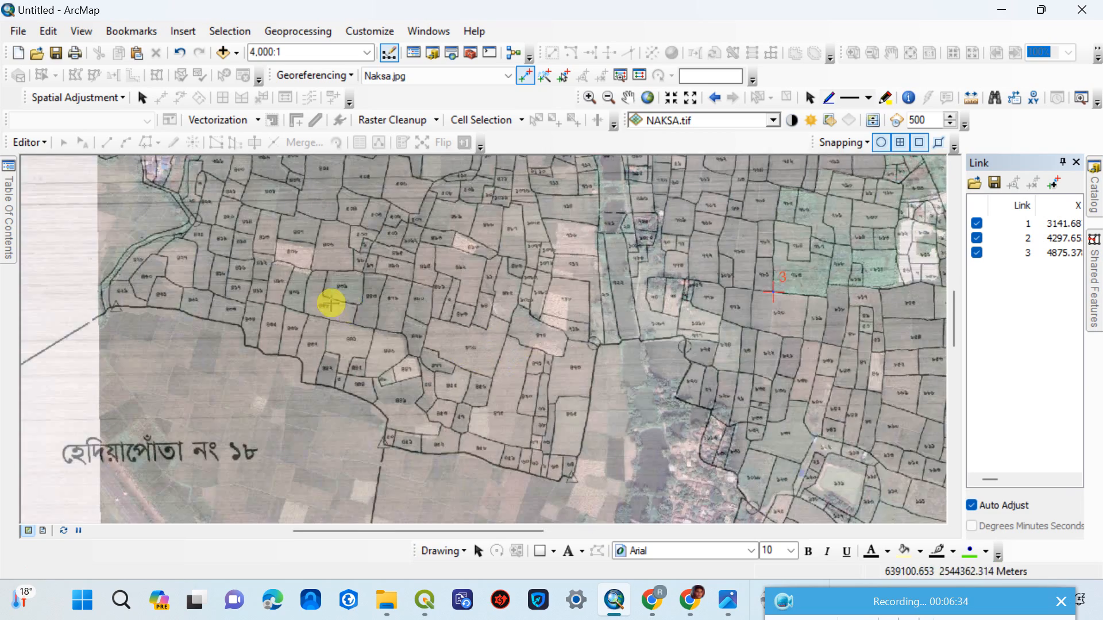
pyautogui.moveTo(331, 303); pyautogui.dragTo(431, 350)
pyautogui.scroll(4, 358, 350)
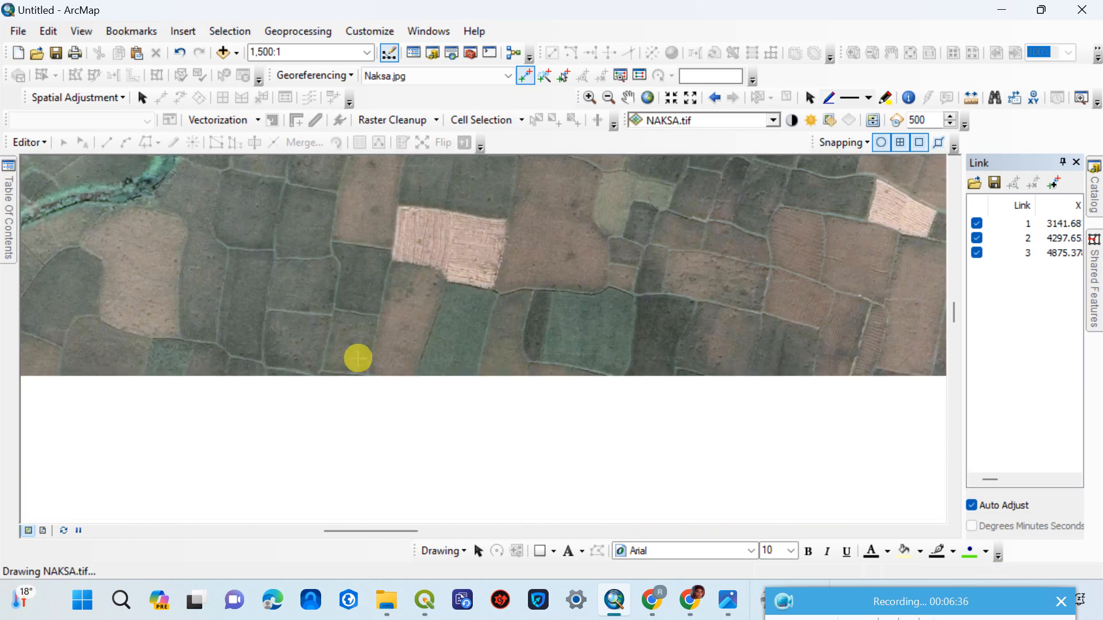
pyautogui.scroll(2, 473, 301)
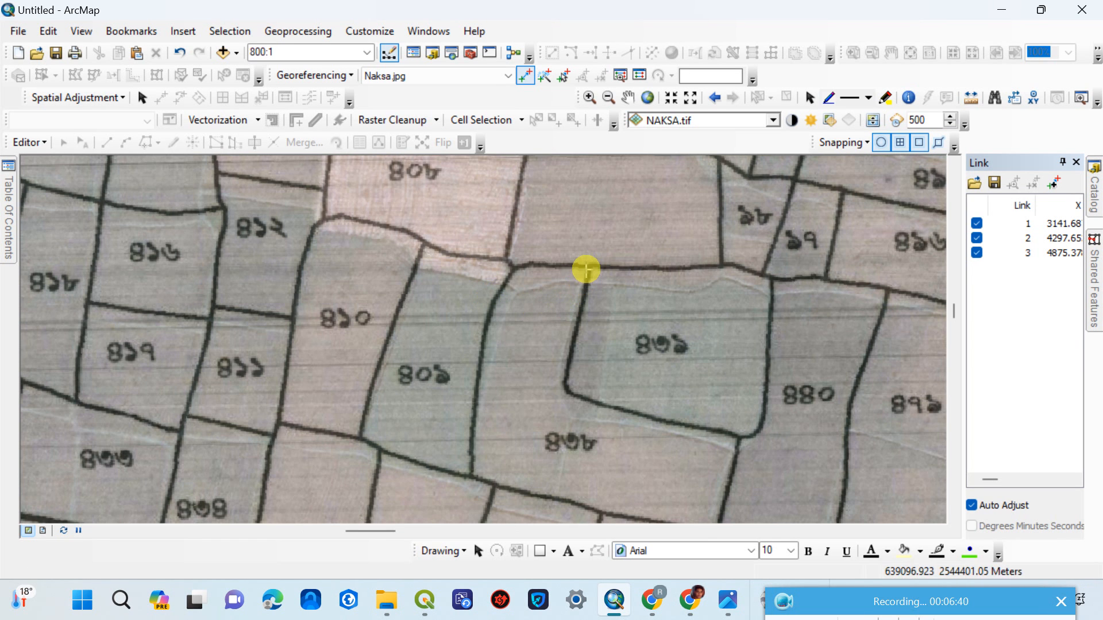
pyautogui.click(590, 266)
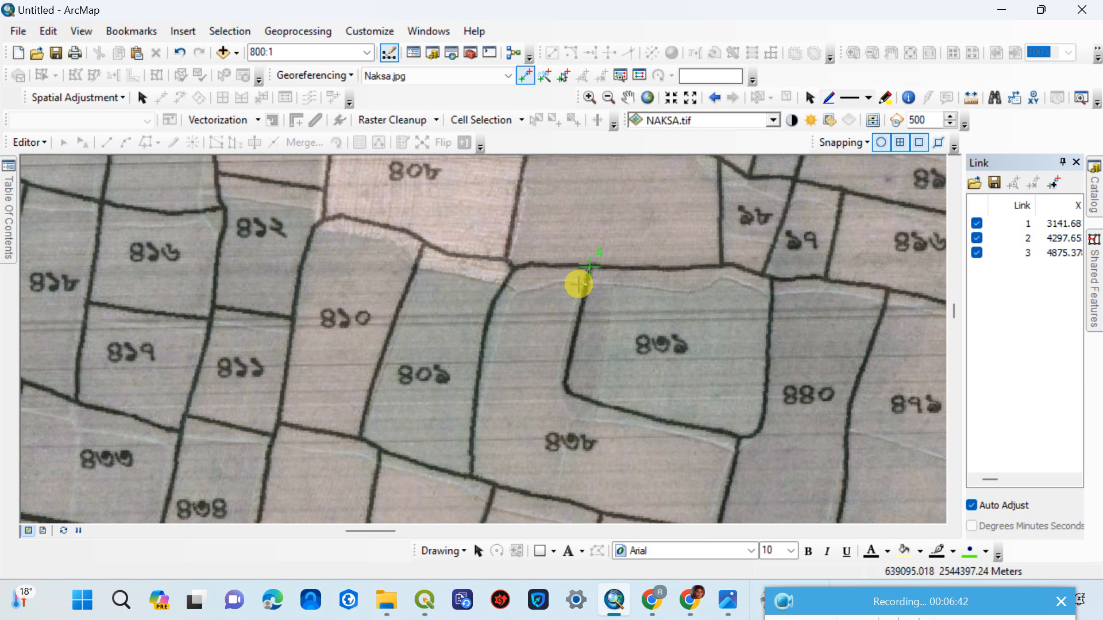
pyautogui.click(580, 285)
pyautogui.scroll(-3, 562, 320)
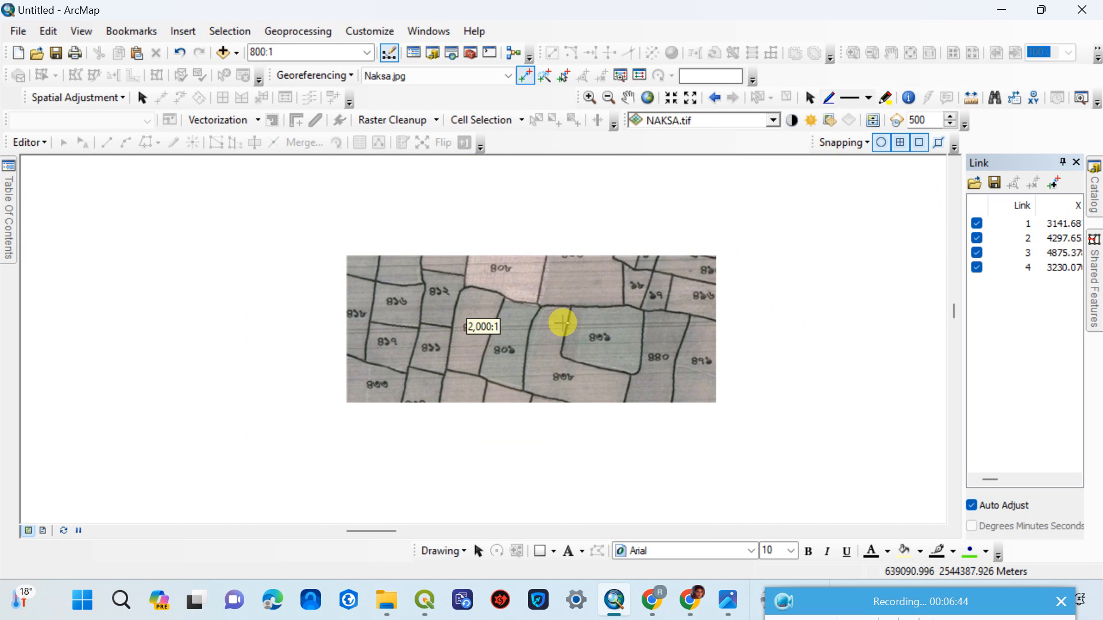
# Step: Add a fifth control point in the south, linking plot 964's north-eastern corner to the south-eastern corner of the large brown field
pyautogui.scroll(-3, 372, 322)
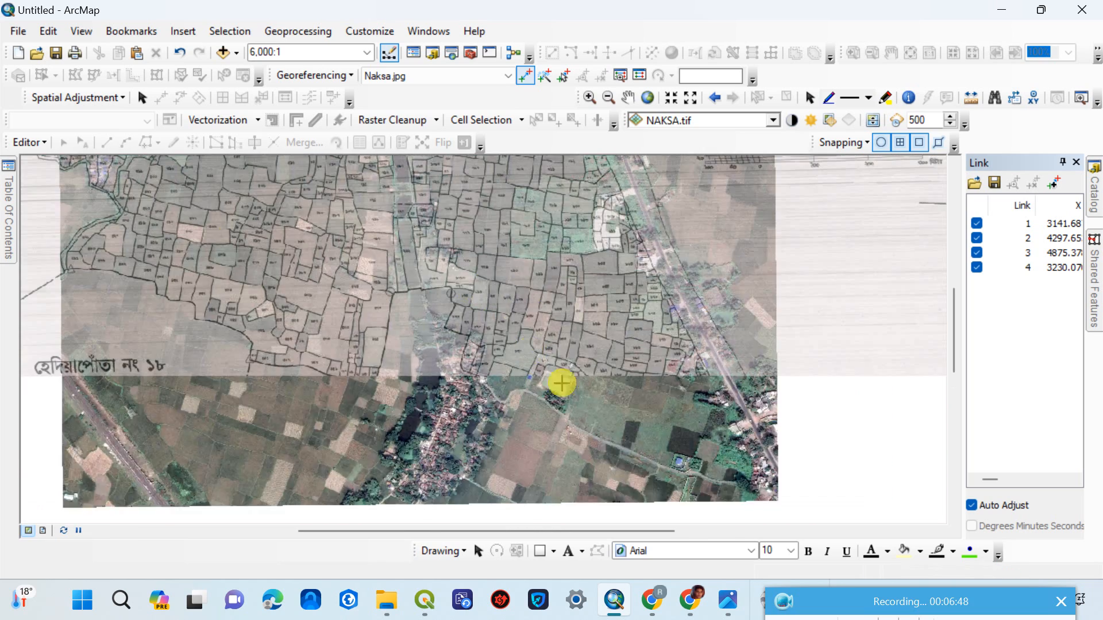
pyautogui.moveTo(566, 396); pyautogui.dragTo(600, 251)
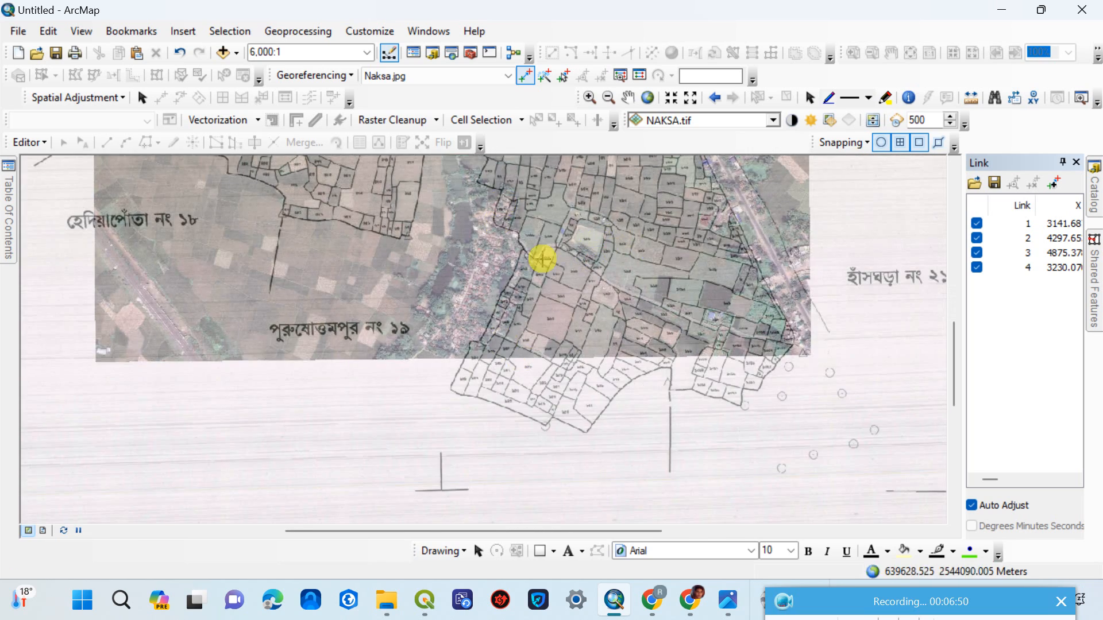
pyautogui.moveTo(558, 249); pyautogui.dragTo(511, 348)
pyautogui.scroll(3, 544, 280)
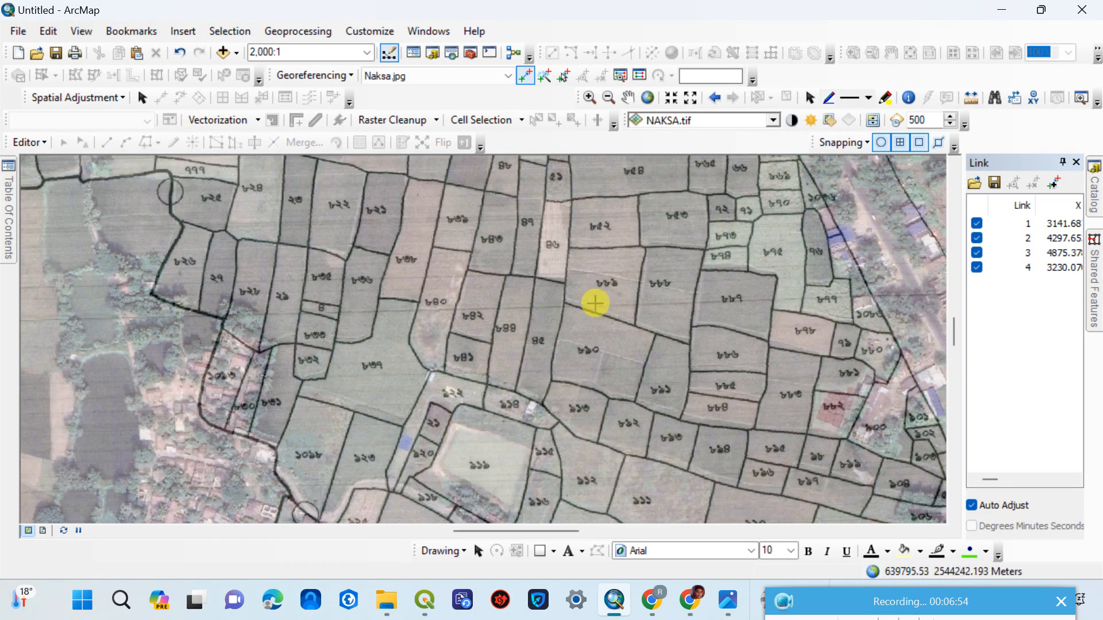
pyautogui.moveTo(595, 301); pyautogui.dragTo(596, 140)
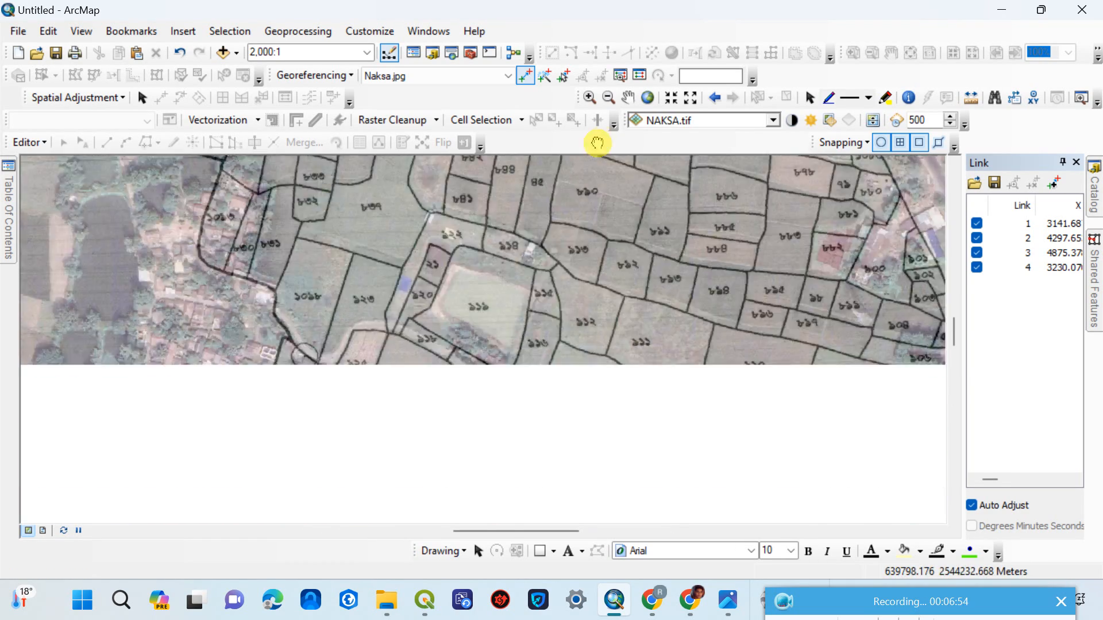
pyautogui.moveTo(619, 366); pyautogui.dragTo(645, 185)
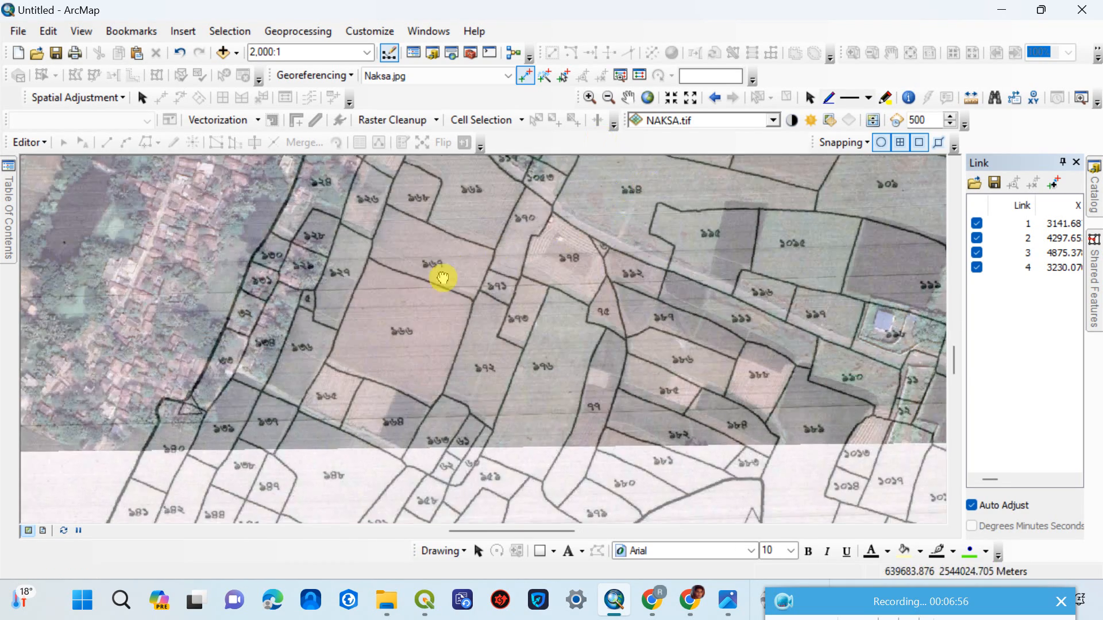
pyautogui.moveTo(443, 278); pyautogui.dragTo(484, 168)
pyautogui.scroll(2, 424, 266)
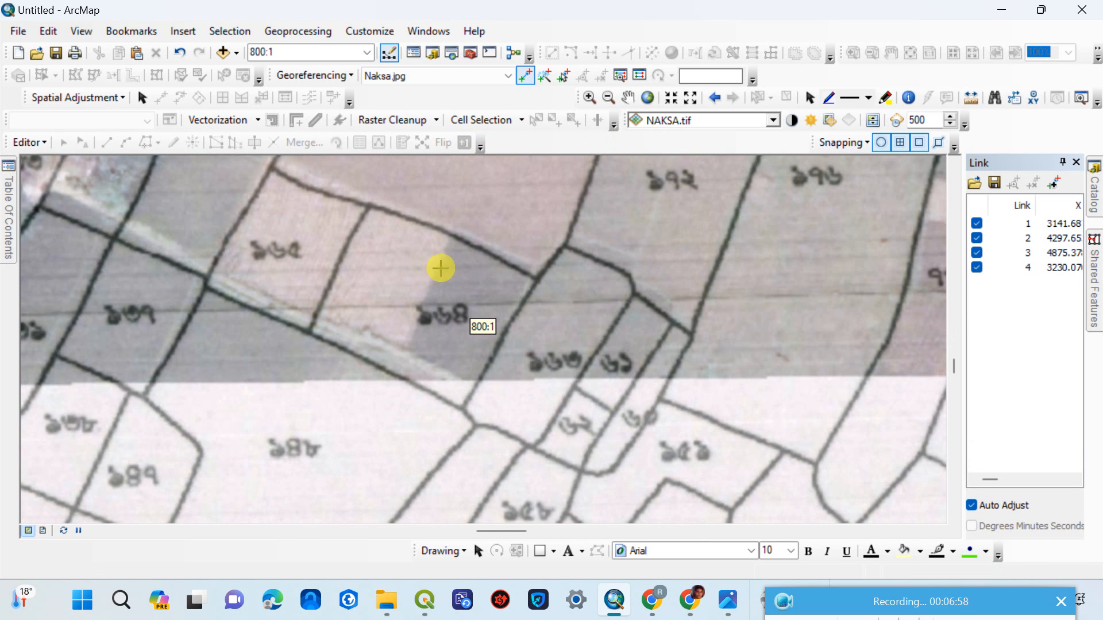
pyautogui.moveTo(492, 248); pyautogui.dragTo(492, 307)
pyautogui.scroll(1, 534, 316)
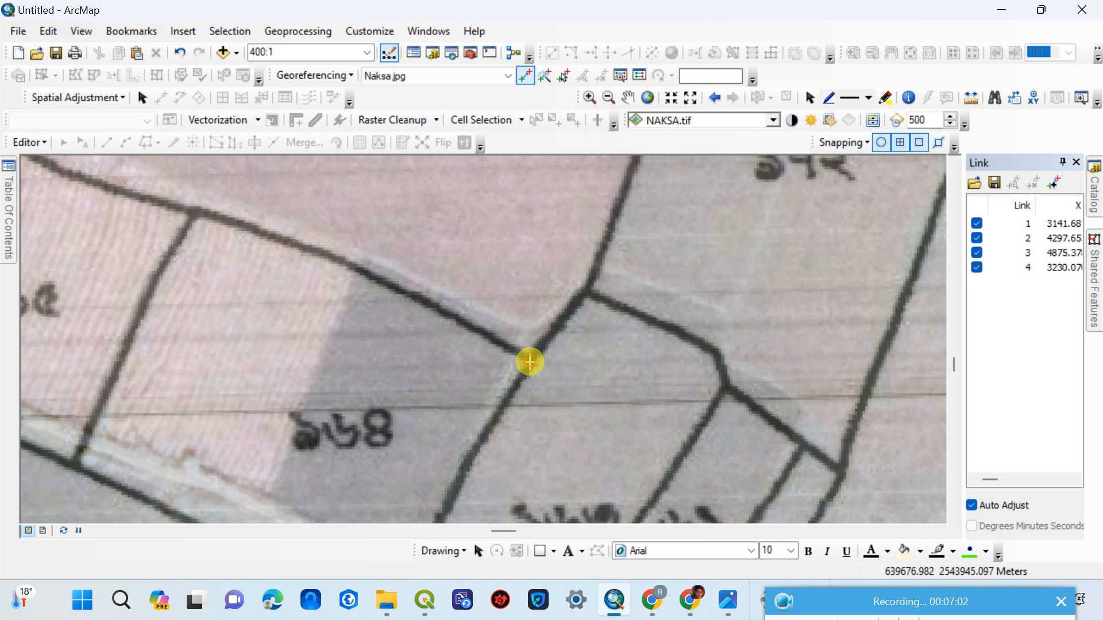
pyautogui.click(529, 361)
pyautogui.click(524, 329)
# Step: Add a sixth control point in the south-east, linking plot 998's north-western corner to the north-western corner of the blue-roofed building's compound
pyautogui.scroll(-2, 523, 333)
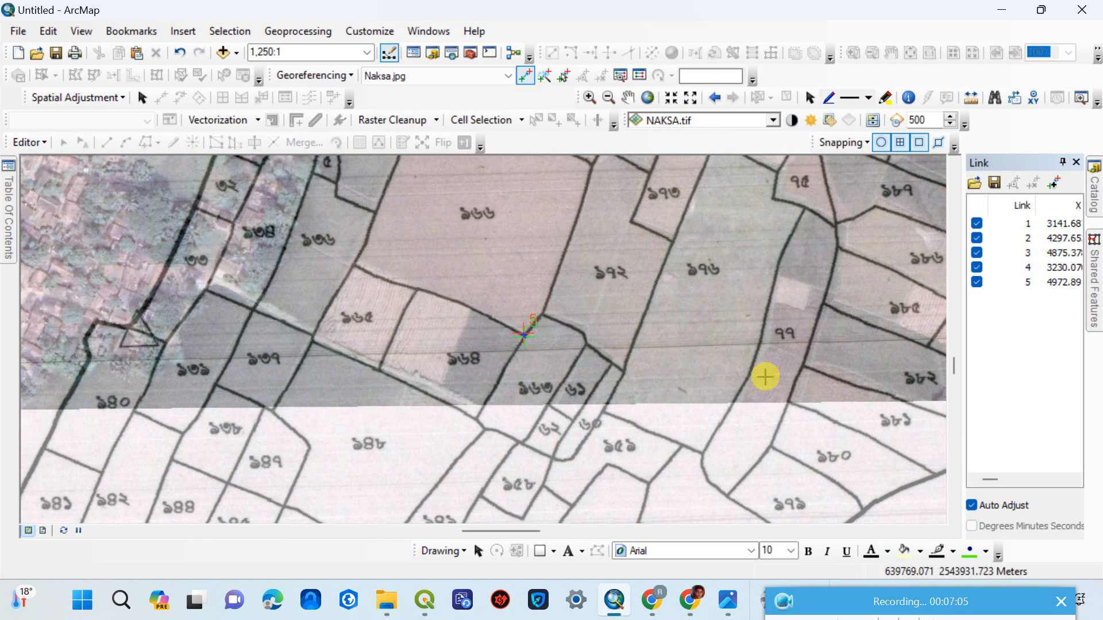
pyautogui.moveTo(756, 378); pyautogui.dragTo(476, 313)
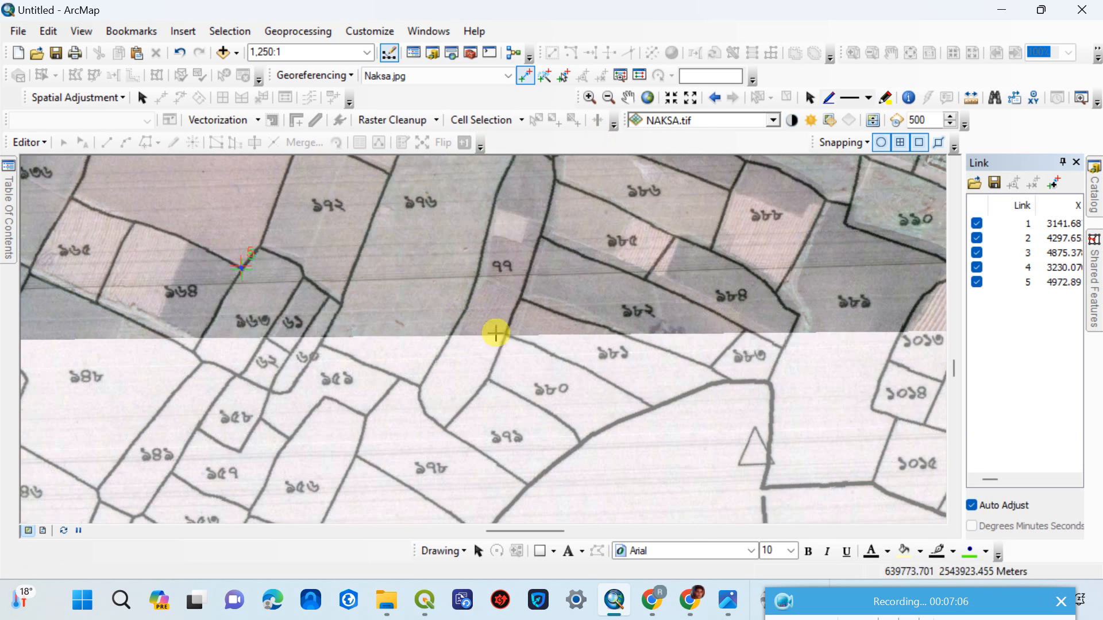
pyautogui.scroll(-2, 496, 333)
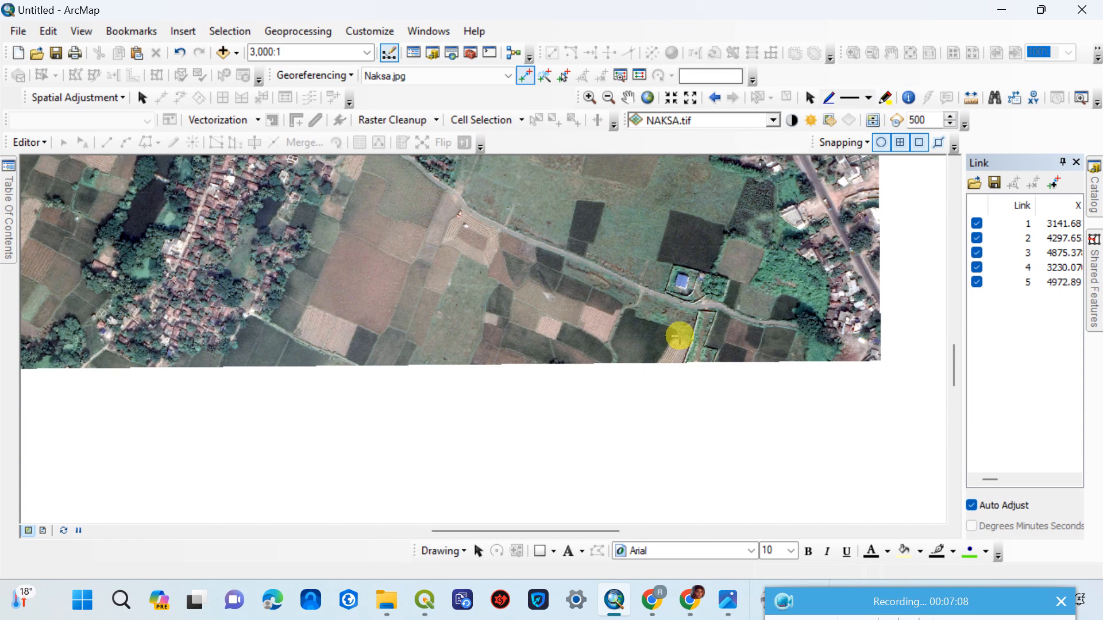
pyautogui.scroll(2, 682, 331)
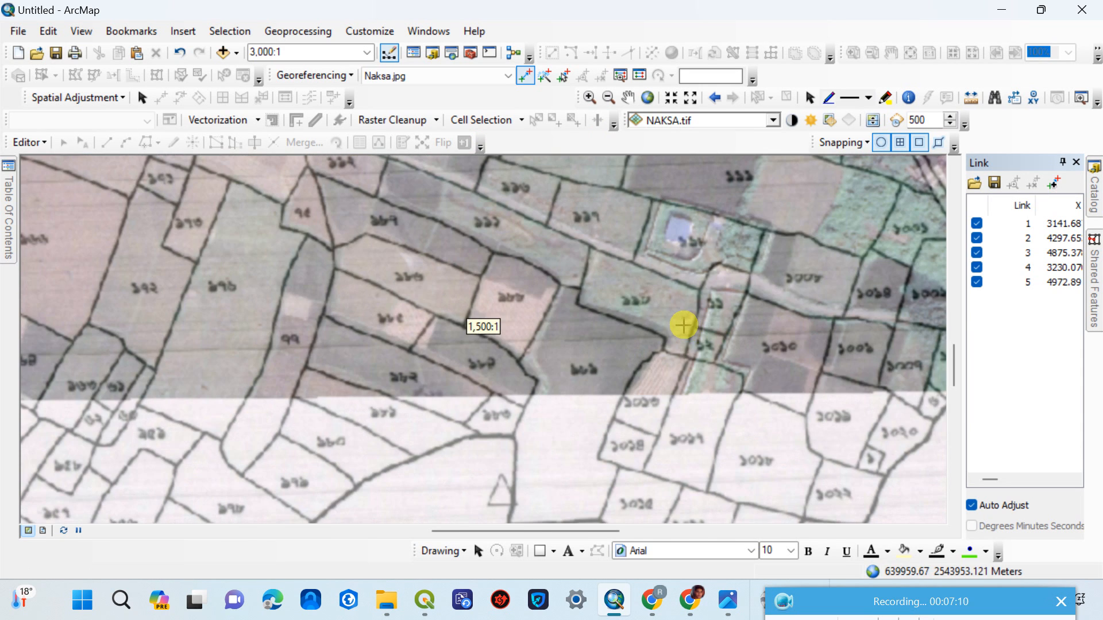
pyautogui.scroll(2, 595, 301)
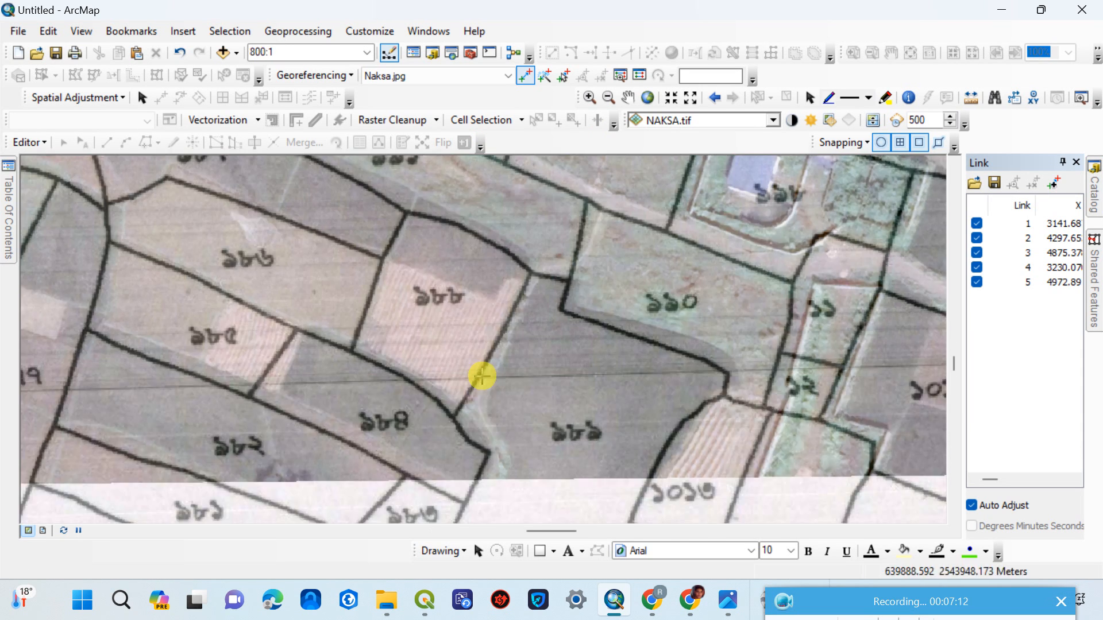
pyautogui.moveTo(478, 298); pyautogui.dragTo(497, 372)
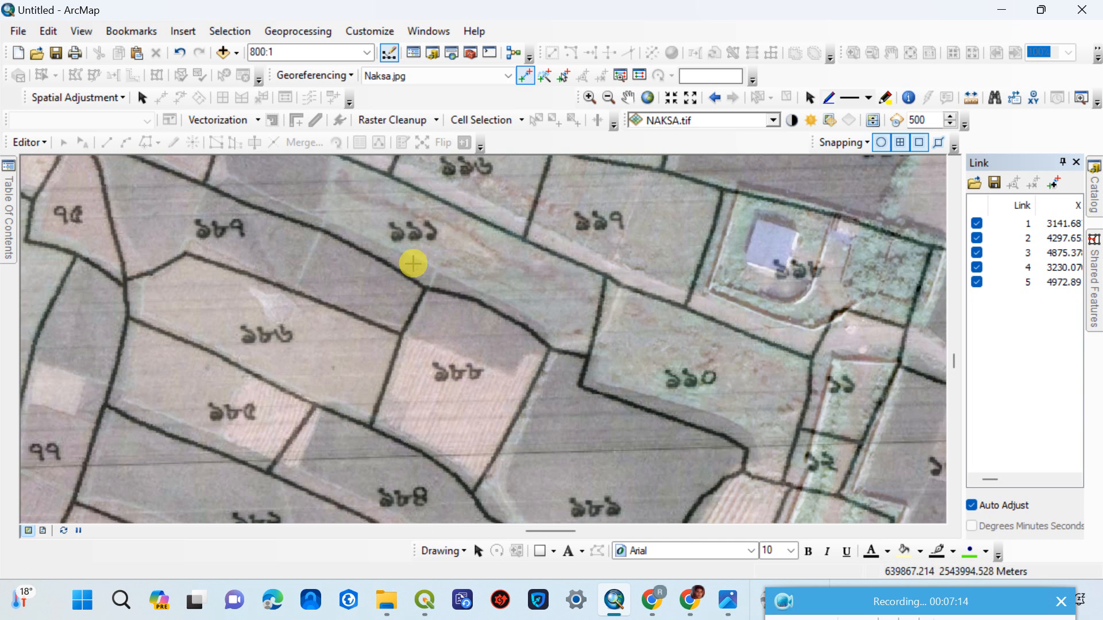
pyautogui.moveTo(412, 267); pyautogui.dragTo(458, 316)
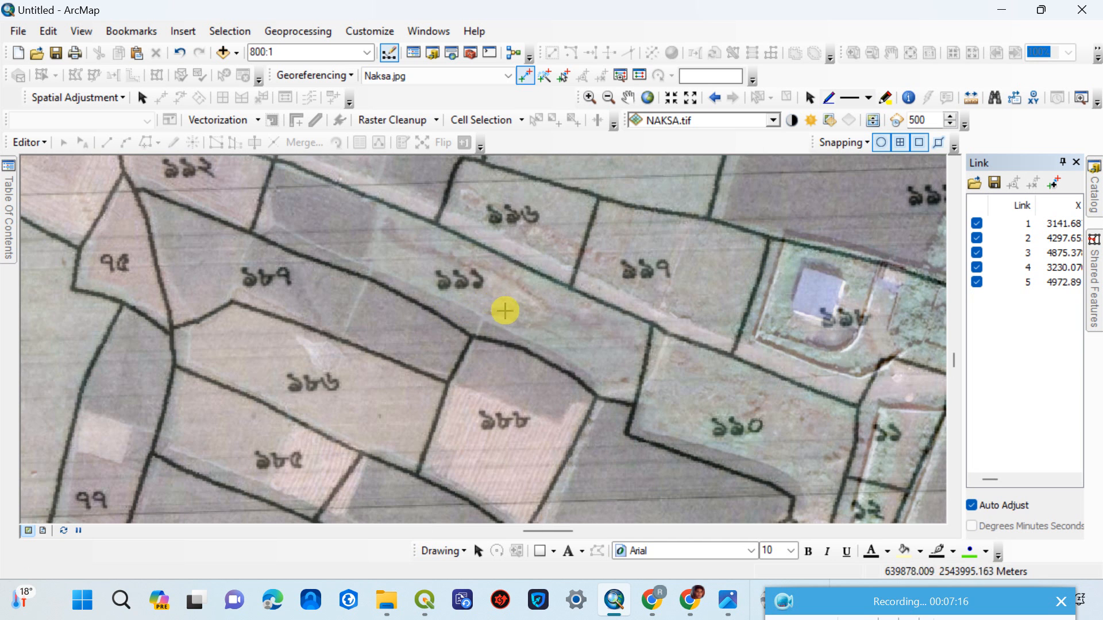
pyautogui.moveTo(666, 299); pyautogui.dragTo(419, 320)
pyautogui.moveTo(598, 315); pyautogui.dragTo(424, 308)
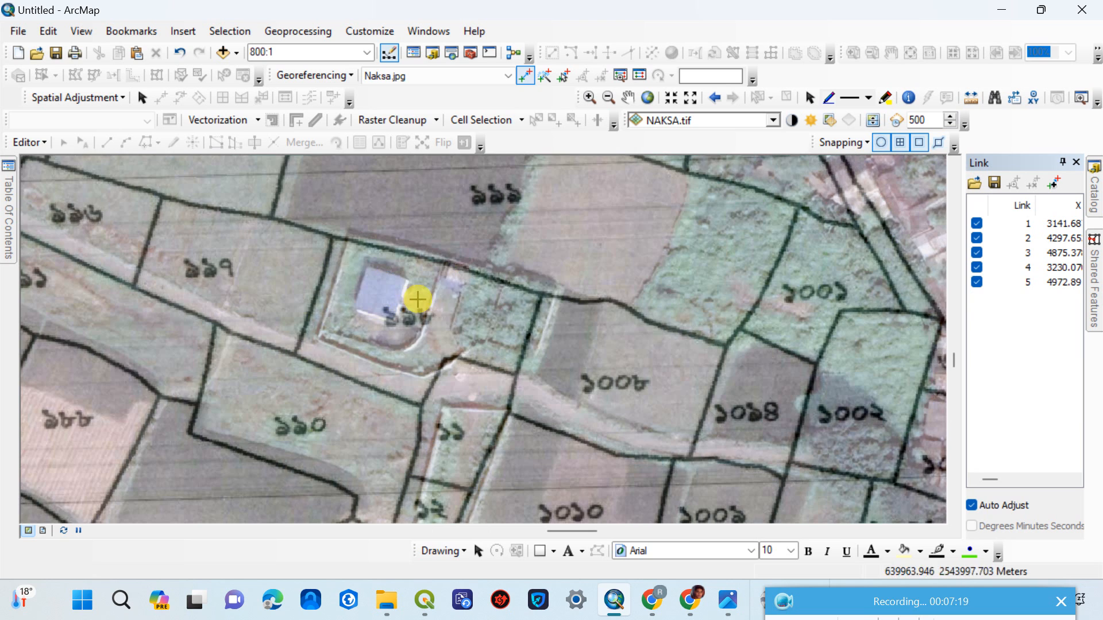
pyautogui.click(330, 236)
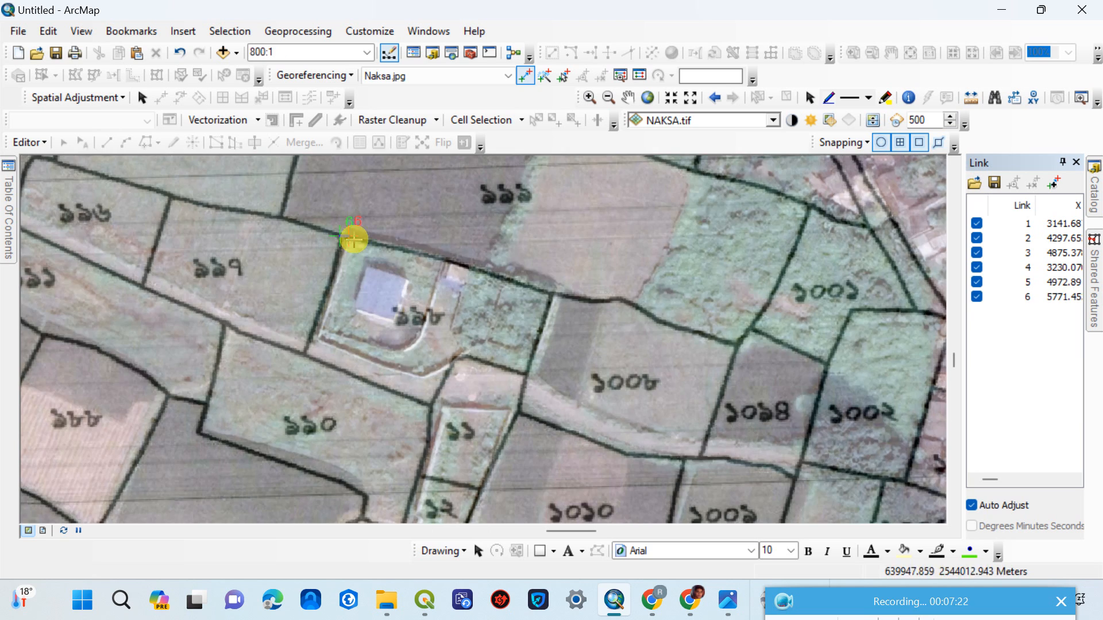
# Step: Add a seventh control point in the north, linking plot 77's north-eastern corner to the matching field-boundary junction on the satellite image
pyautogui.scroll(2, 365, 259)
pyautogui.scroll(1, 364, 259)
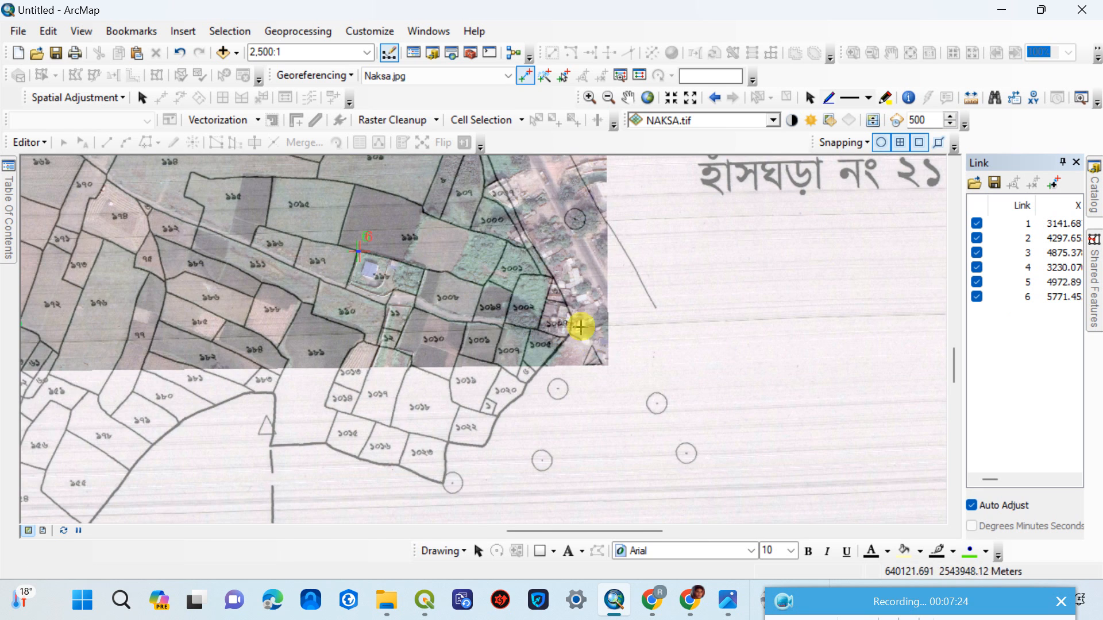
pyautogui.moveTo(572, 300); pyautogui.dragTo(640, 473)
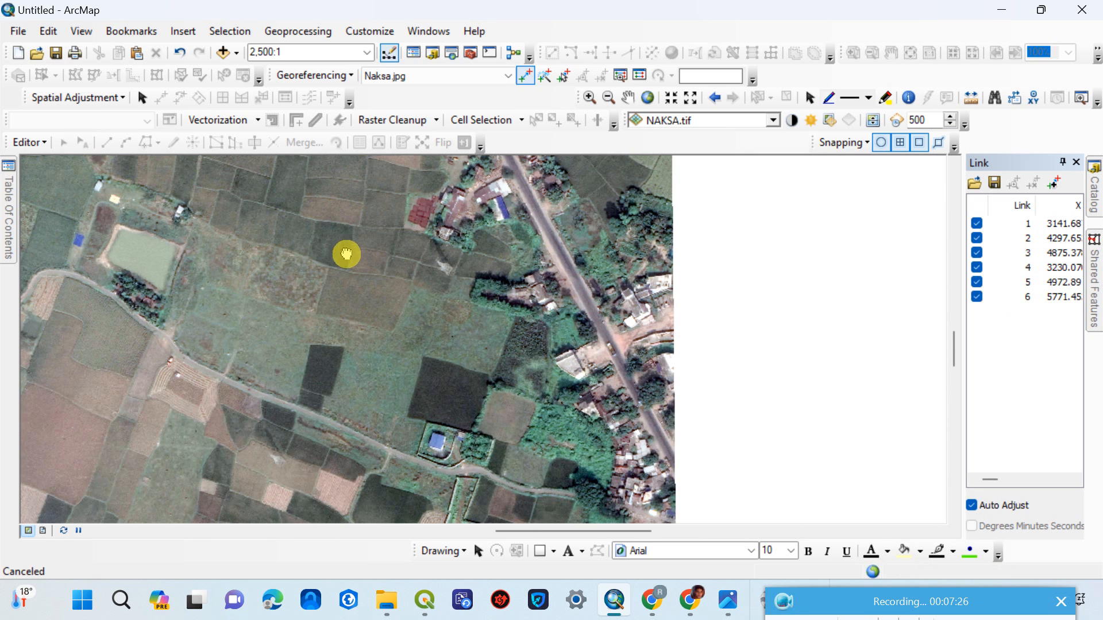
pyautogui.moveTo(345, 251); pyautogui.dragTo(509, 316)
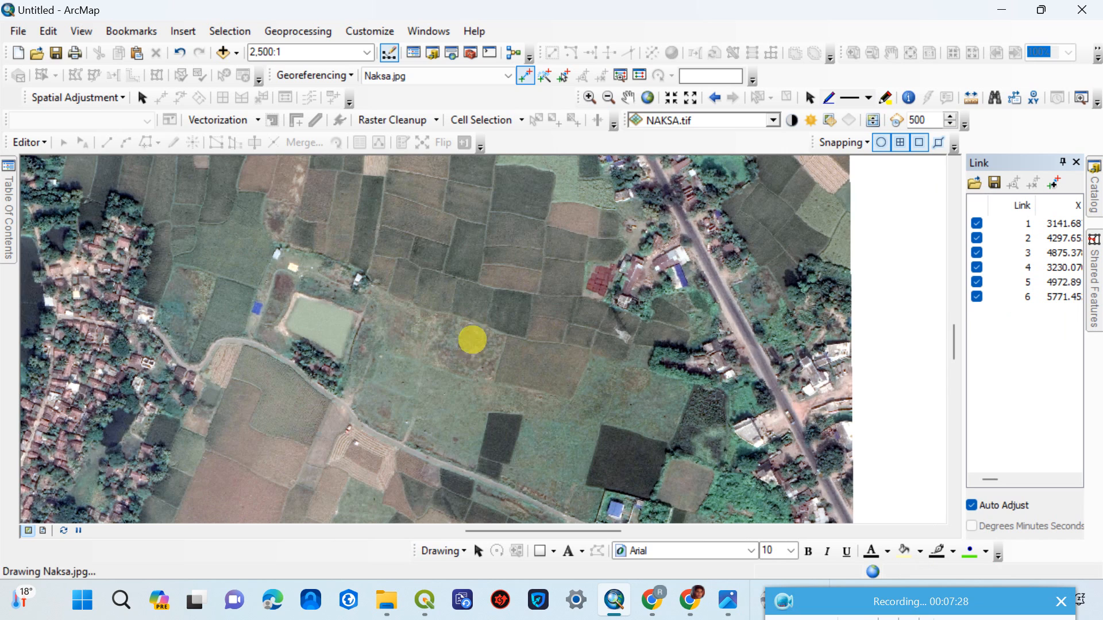
pyautogui.scroll(1, 475, 320)
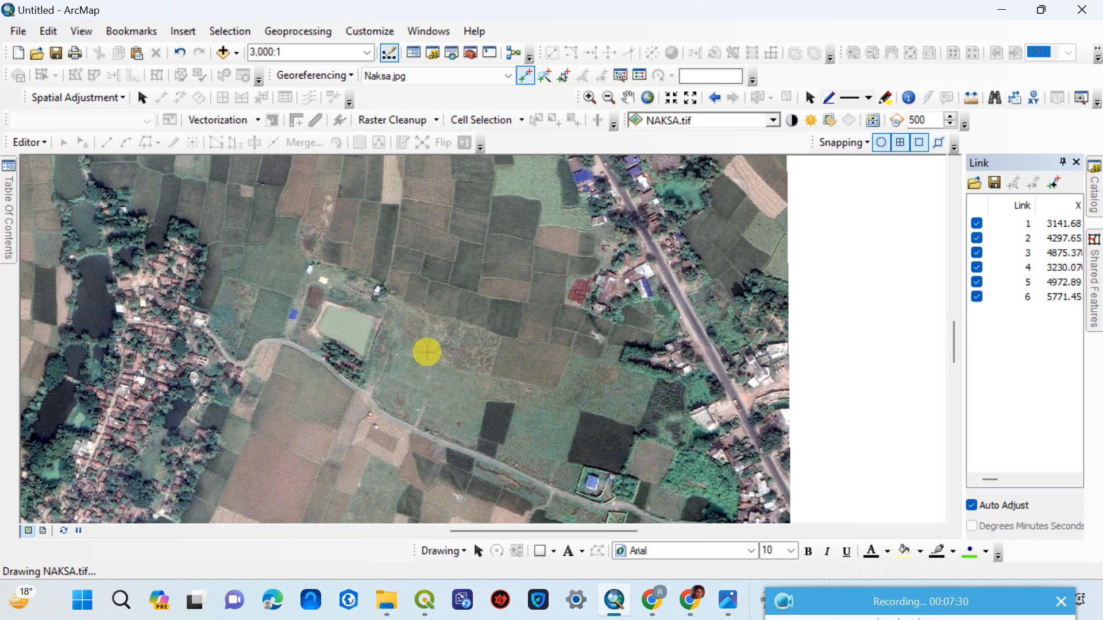
pyautogui.scroll(2, 428, 352)
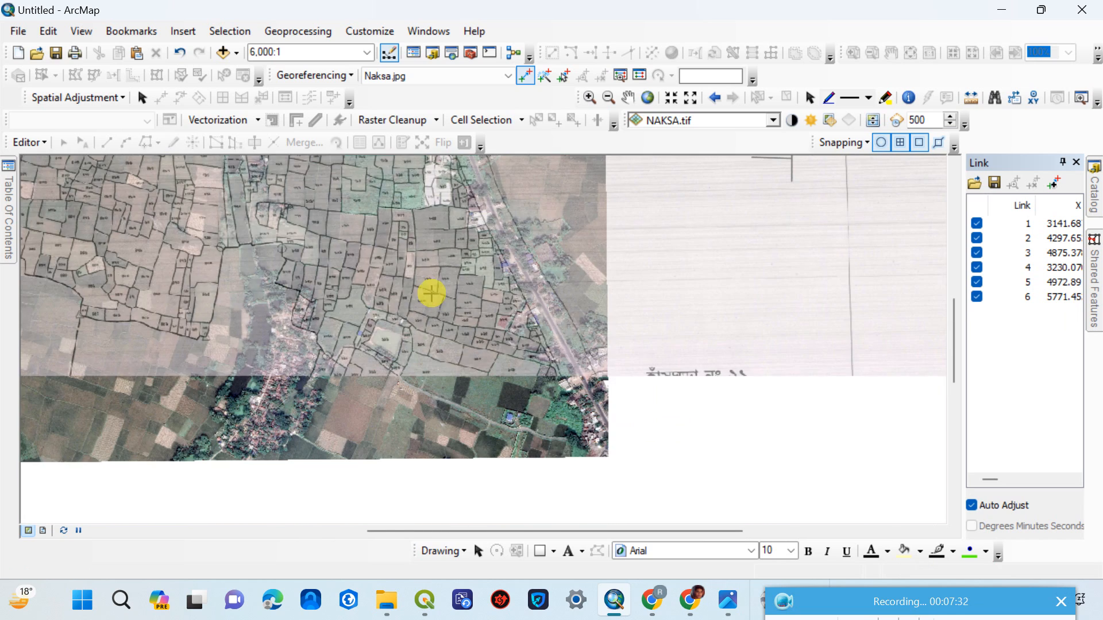
pyautogui.moveTo(364, 223); pyautogui.dragTo(480, 389)
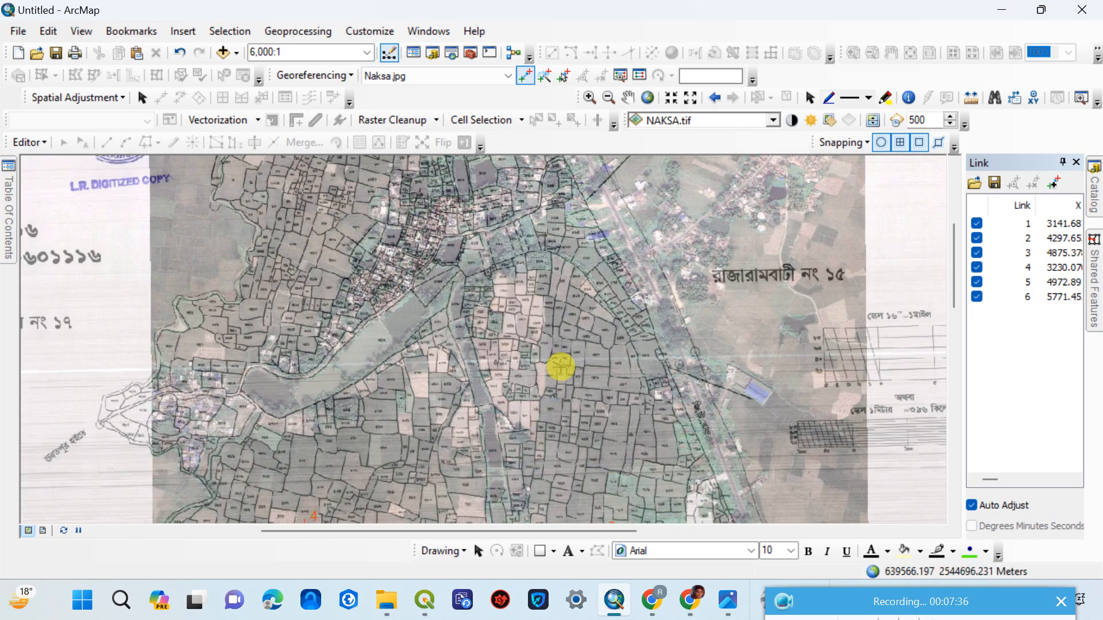
pyautogui.scroll(-2, 252, 317)
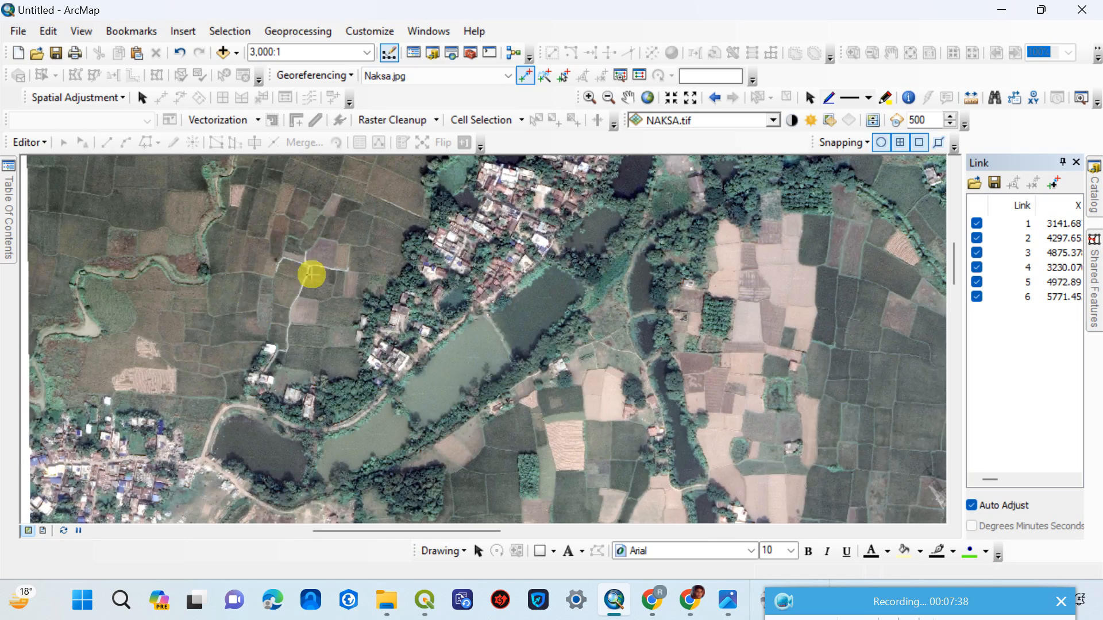
pyautogui.moveTo(377, 228); pyautogui.dragTo(413, 398)
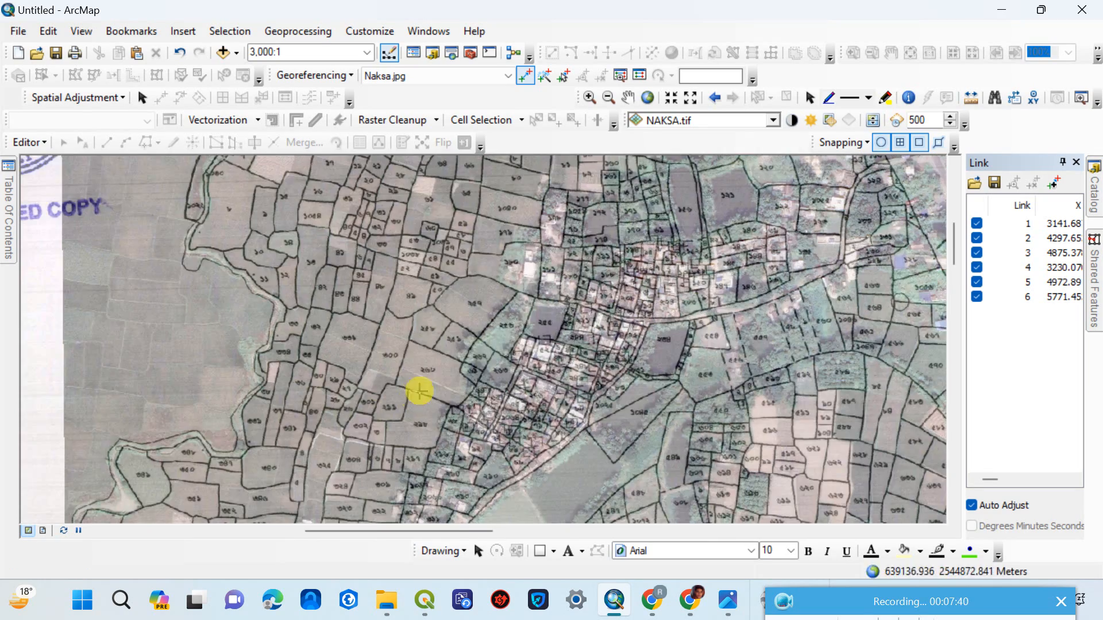
pyautogui.moveTo(426, 291); pyautogui.dragTo(431, 386)
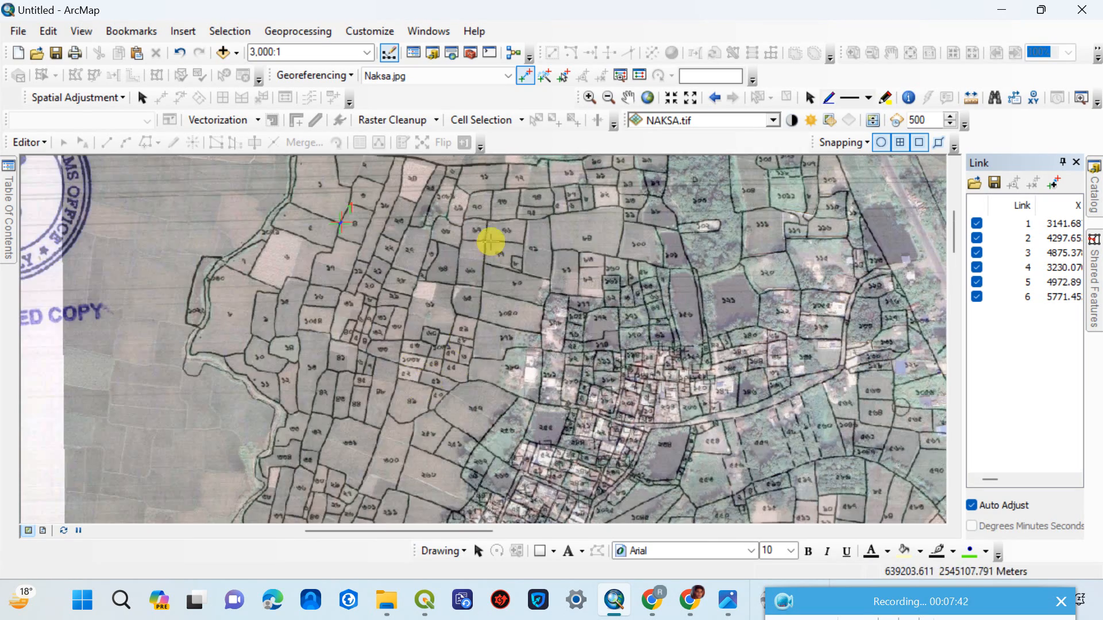
pyautogui.moveTo(492, 241); pyautogui.dragTo(406, 389)
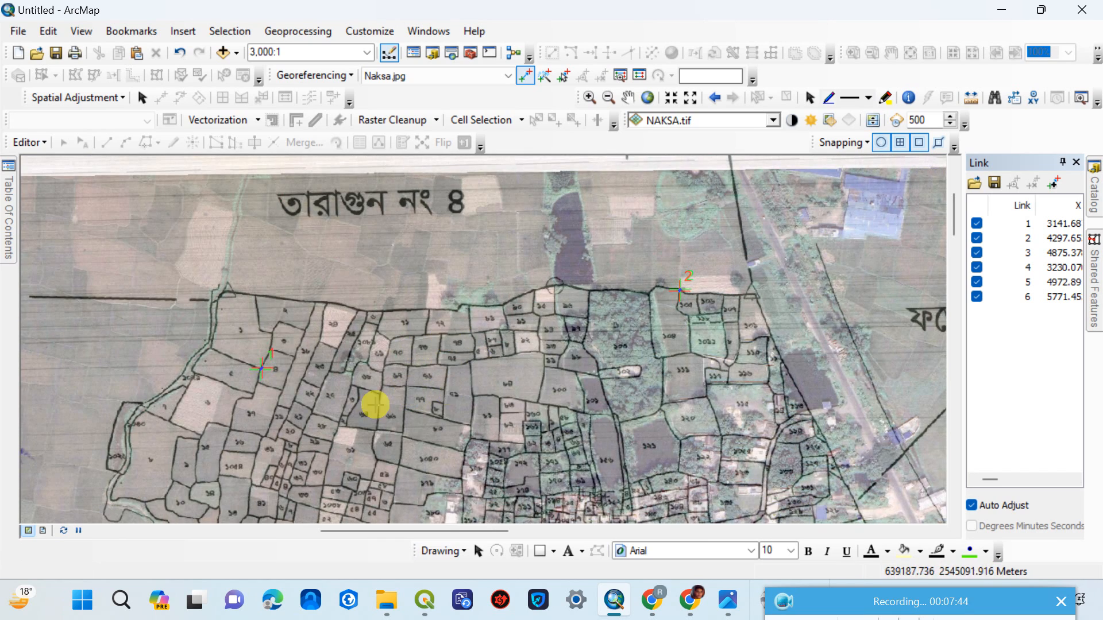
pyautogui.scroll(2, 394, 350)
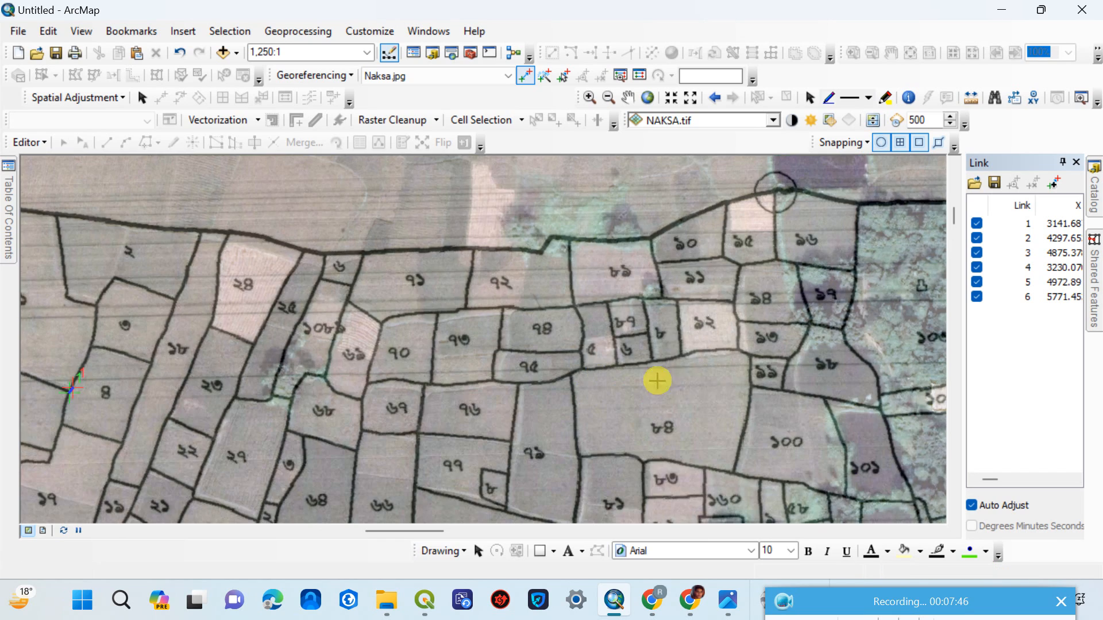
pyautogui.moveTo(703, 394); pyautogui.dragTo(712, 229)
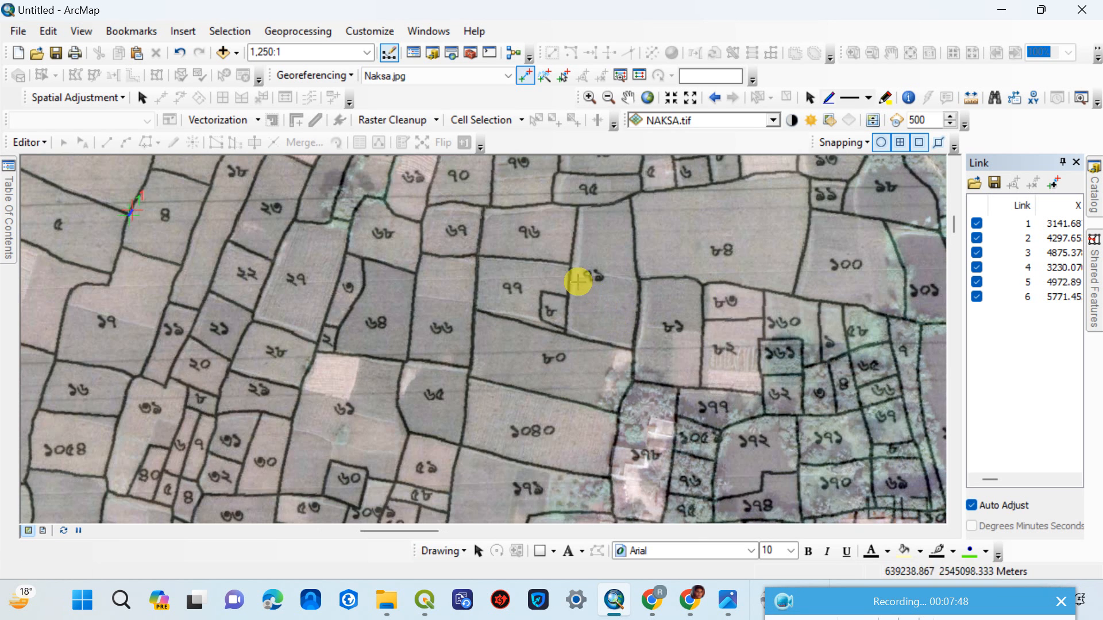
pyautogui.scroll(2, 578, 278)
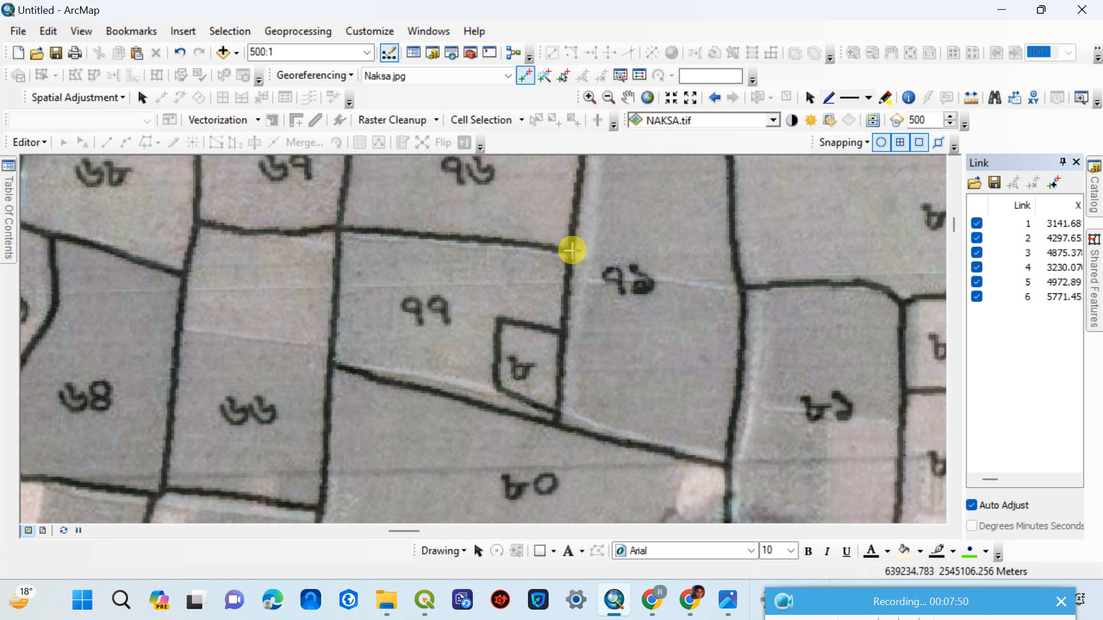
pyautogui.click(570, 253)
pyautogui.click(577, 256)
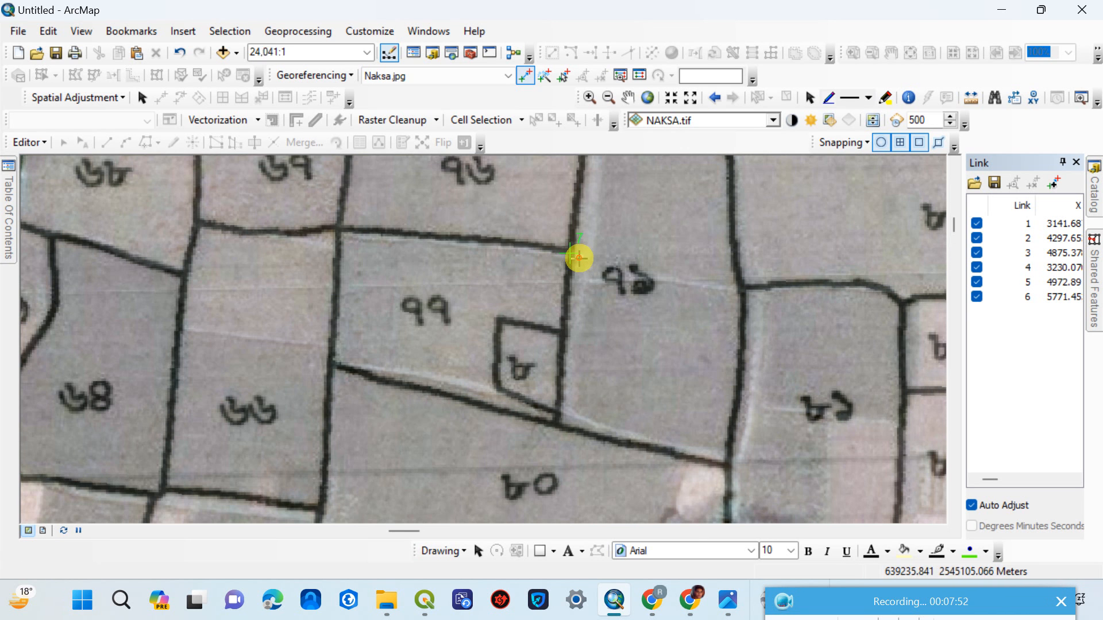
# Step: Rectify the scanned map with nearest neighbor resampling and no compression, save it as the TIFF file Naksa2.tif, and show the layer list
pyautogui.scroll(-2, 624, 301)
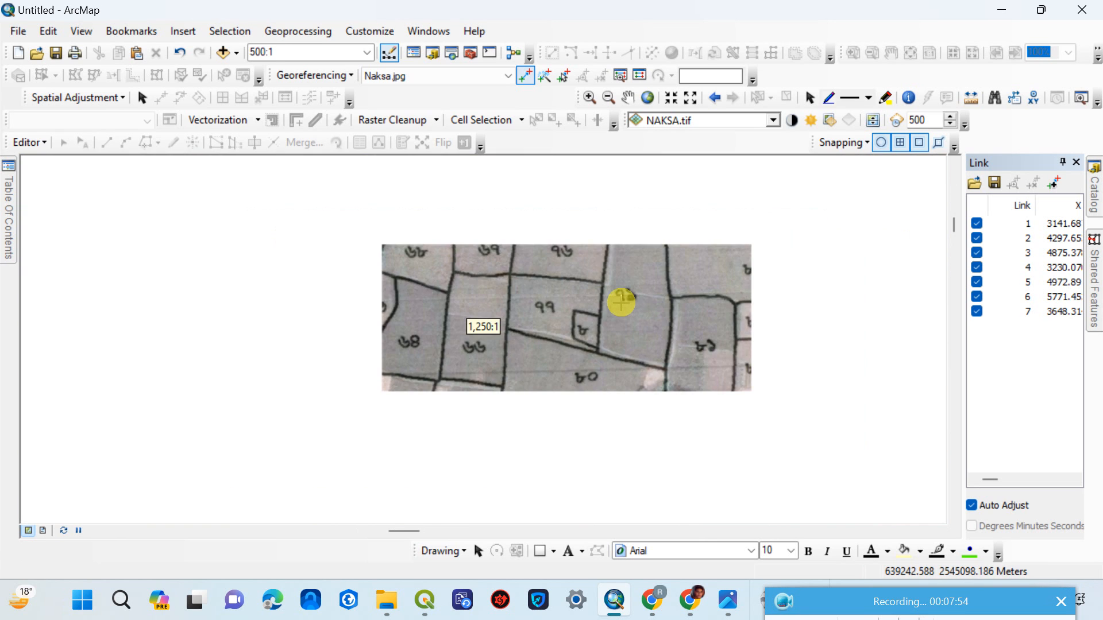
pyautogui.scroll(-2, 467, 316)
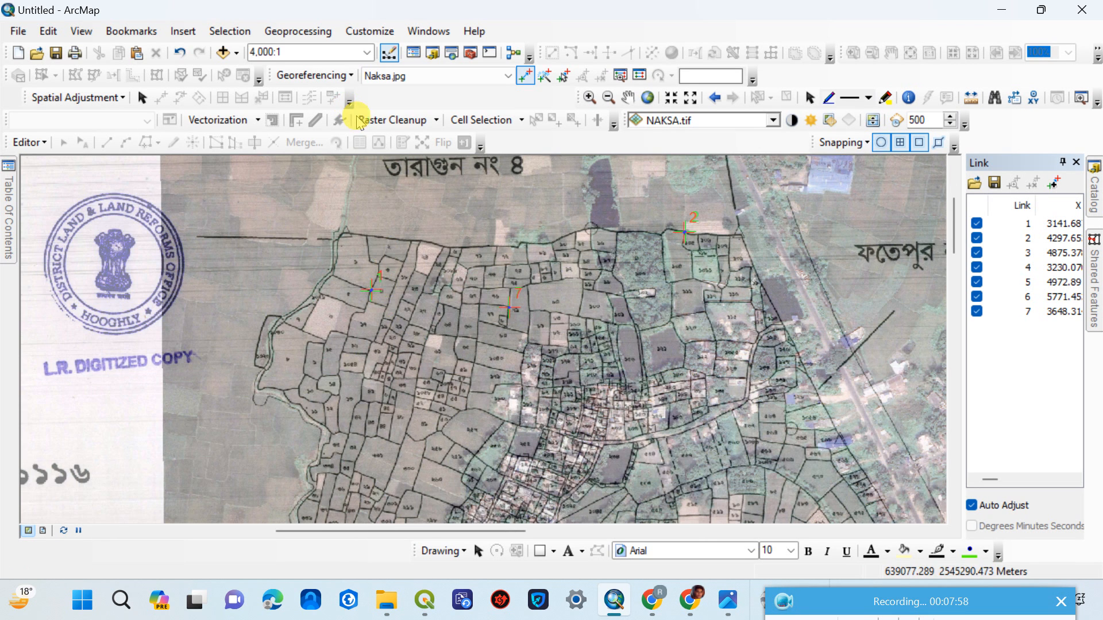
pyautogui.click(321, 80)
pyautogui.click(342, 120)
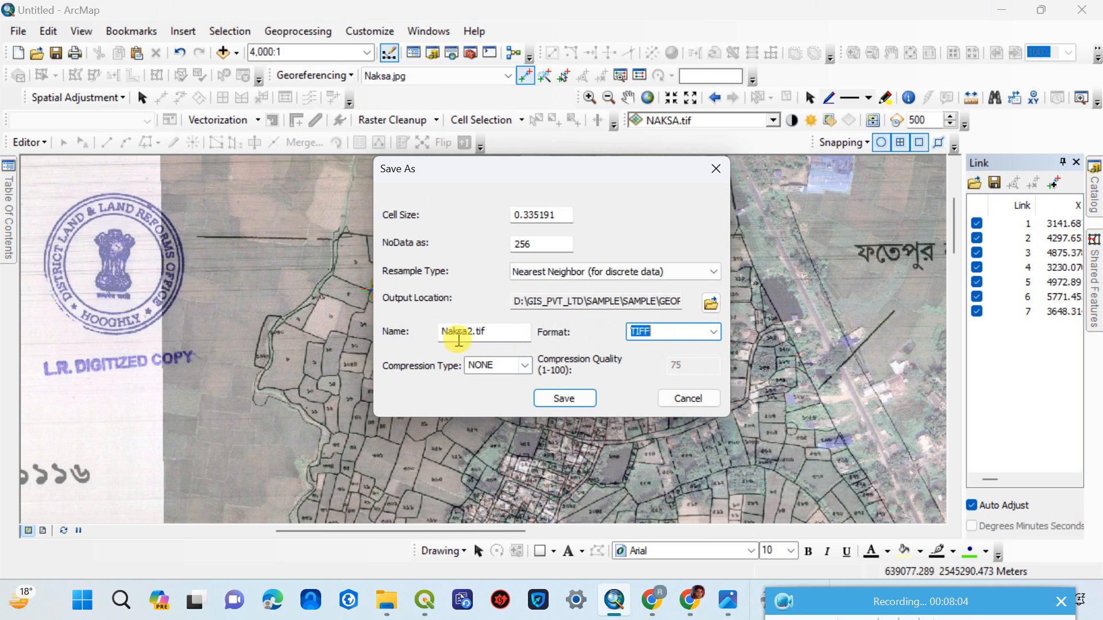
pyautogui.click(579, 401)
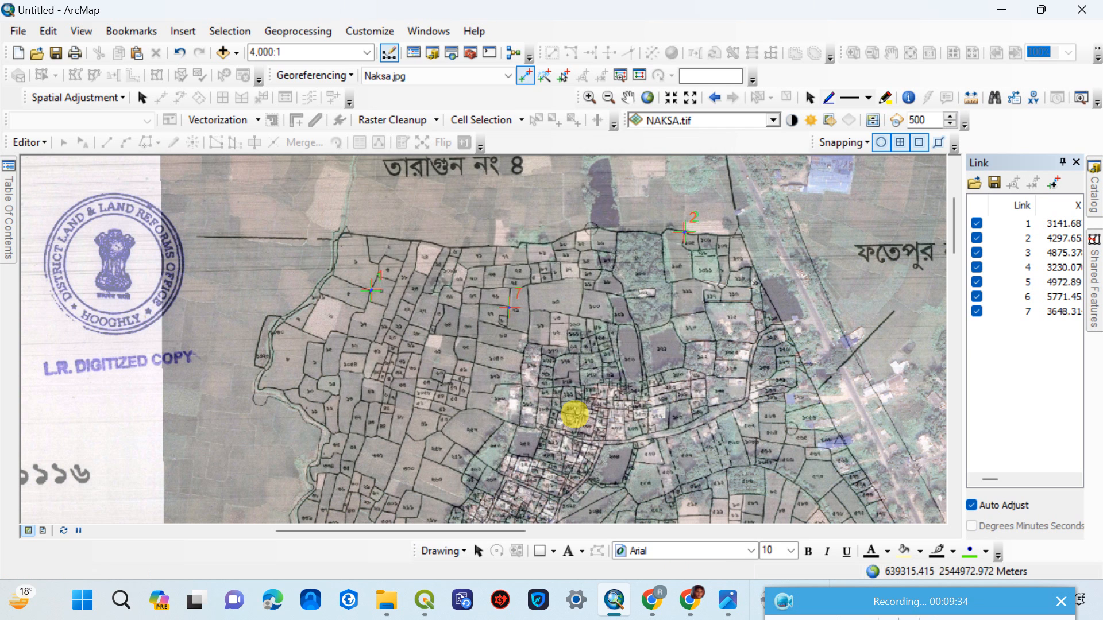
pyautogui.click(8, 229)
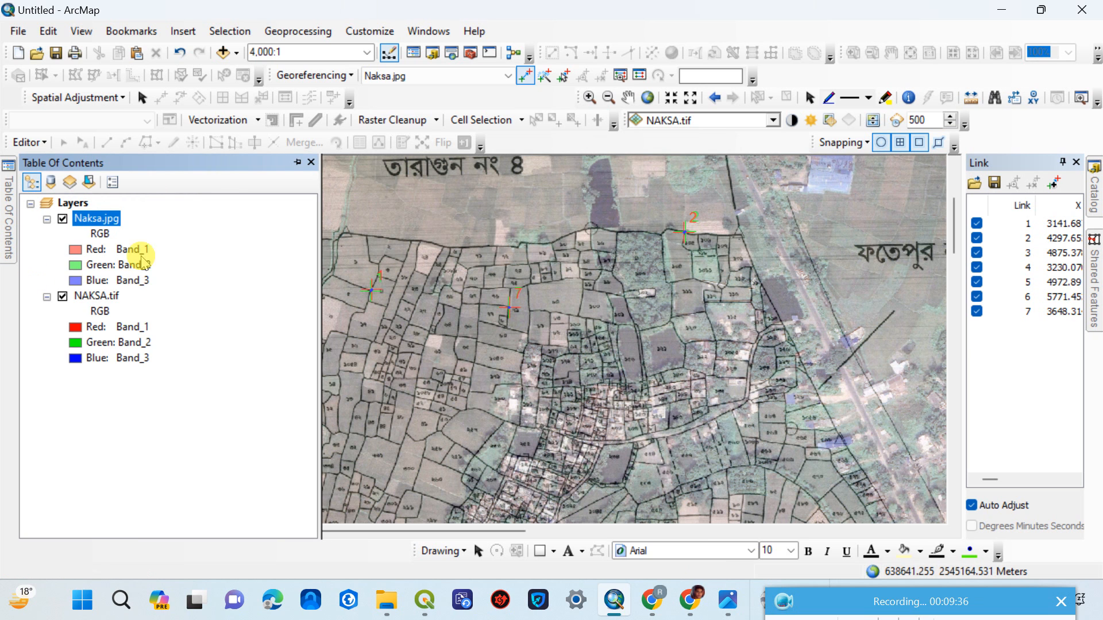
# Step: Remove the Naksa.jpg layer and add the rectified Naksa2.tif from the GEOREFERENCE folder on drive D: to the map
pyautogui.rightClick(97, 218)
pyautogui.click(148, 246)
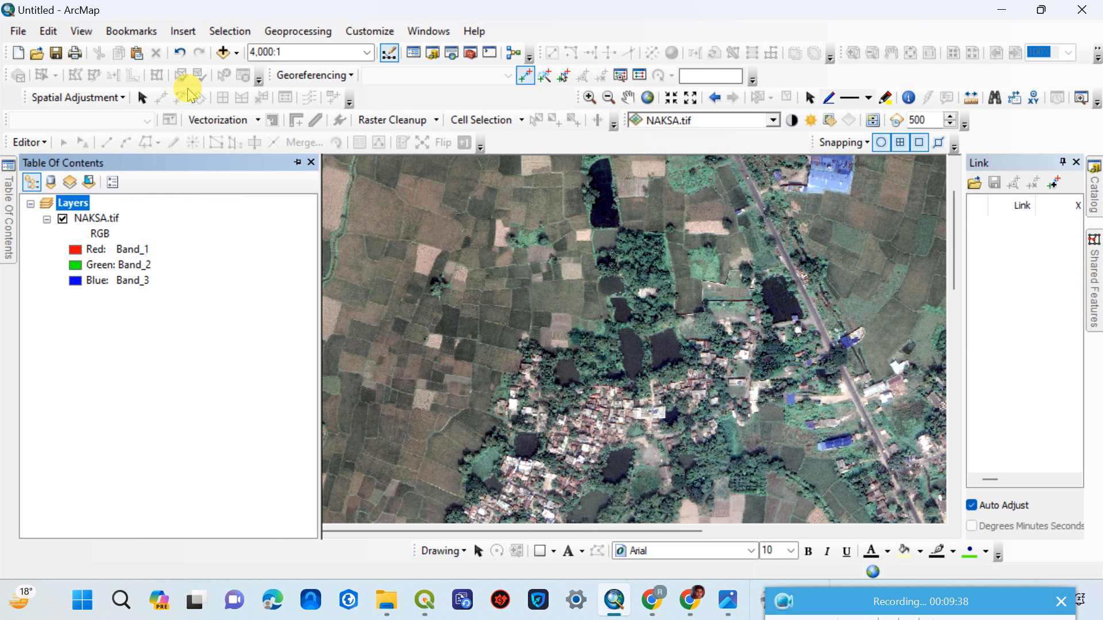
pyautogui.click(223, 53)
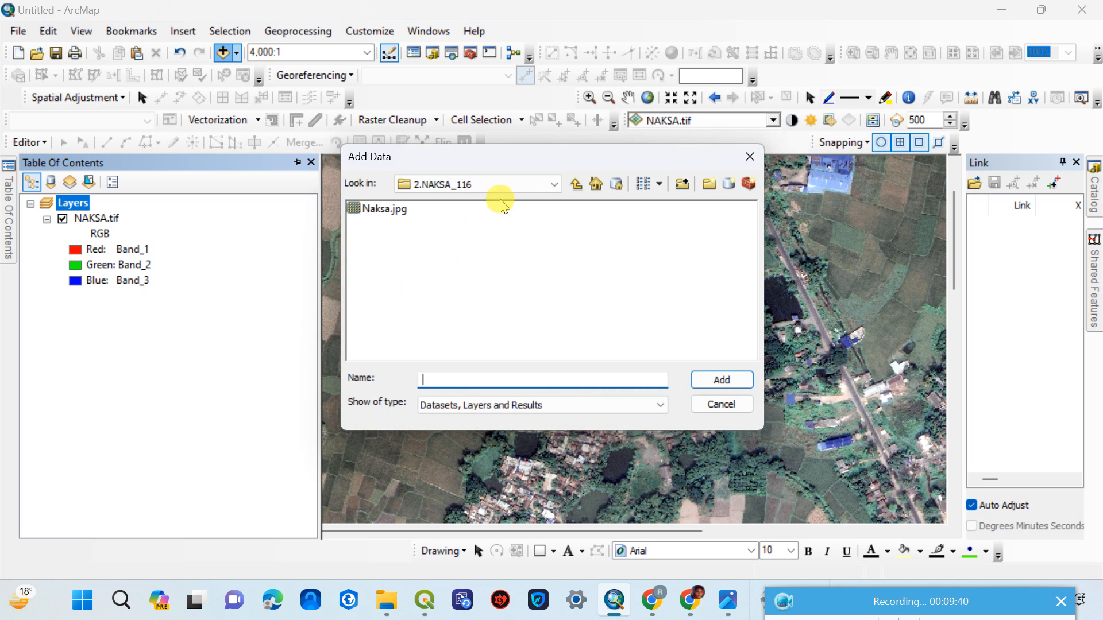
pyautogui.click(576, 184)
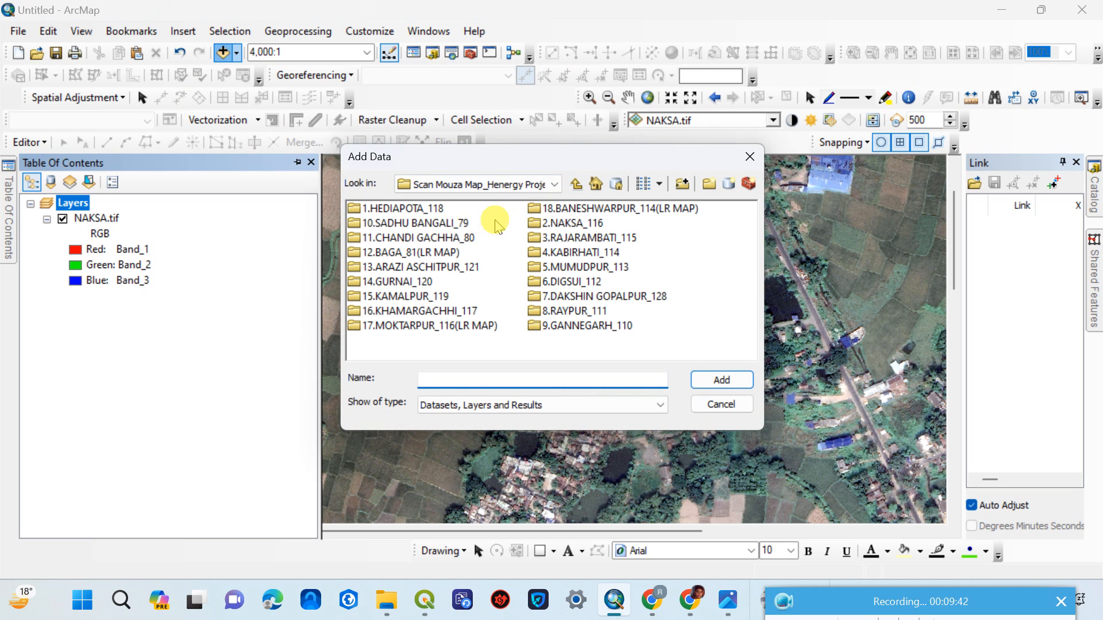
pyautogui.click(509, 184)
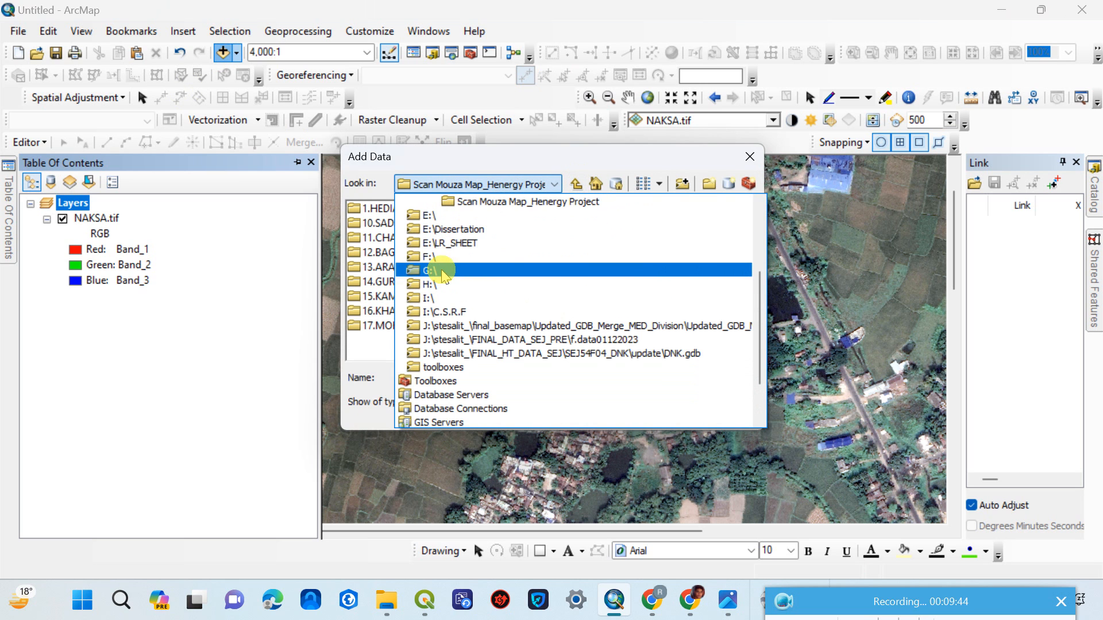
pyautogui.click(438, 254)
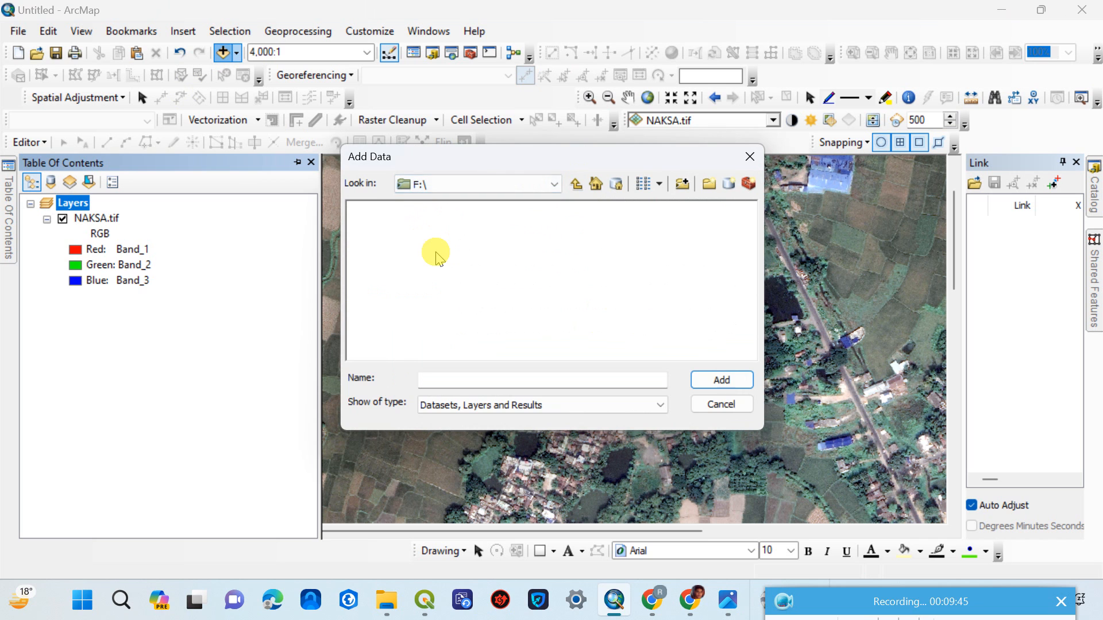
pyautogui.click(543, 185)
pyautogui.scroll(3, 488, 241)
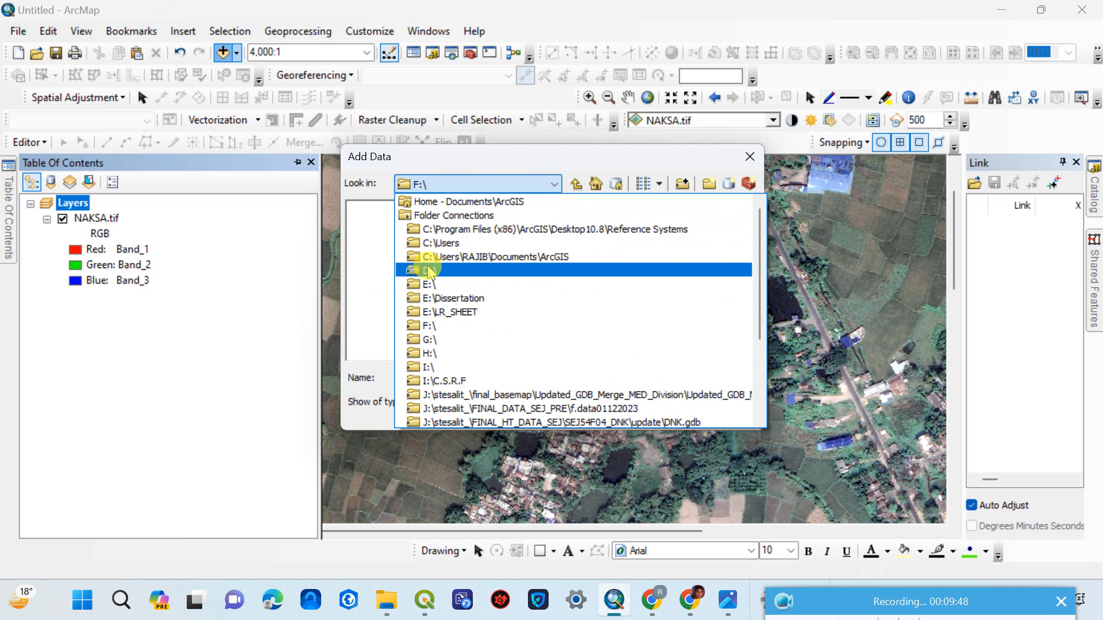
pyautogui.click(430, 270)
pyautogui.doubleClick(397, 221)
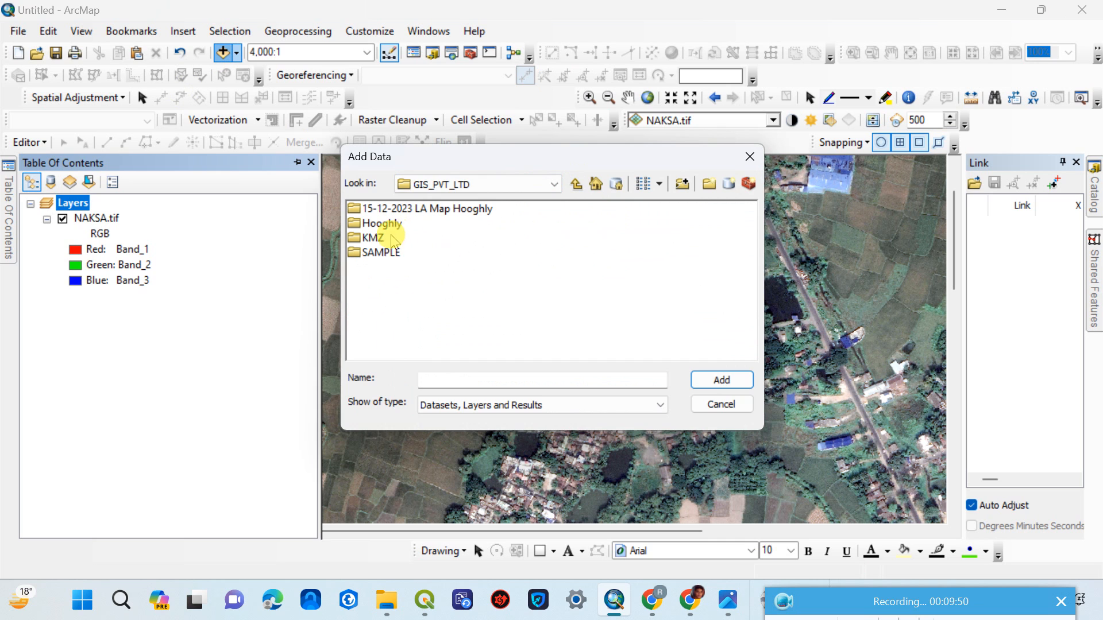
pyautogui.doubleClick(381, 253)
pyautogui.doubleClick(375, 288)
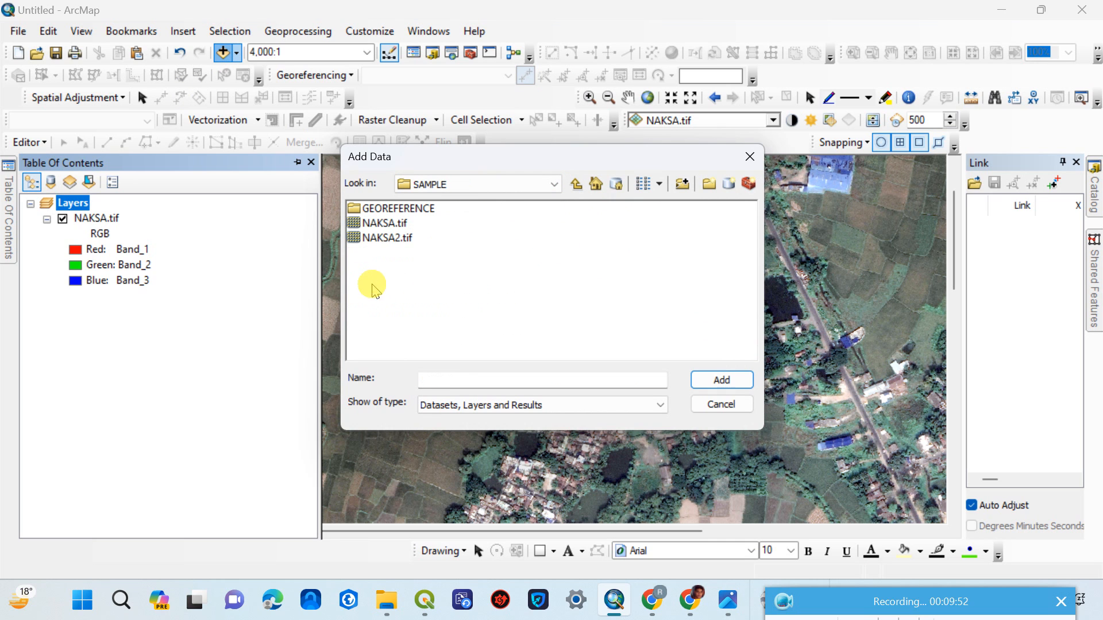
pyautogui.doubleClick(396, 208)
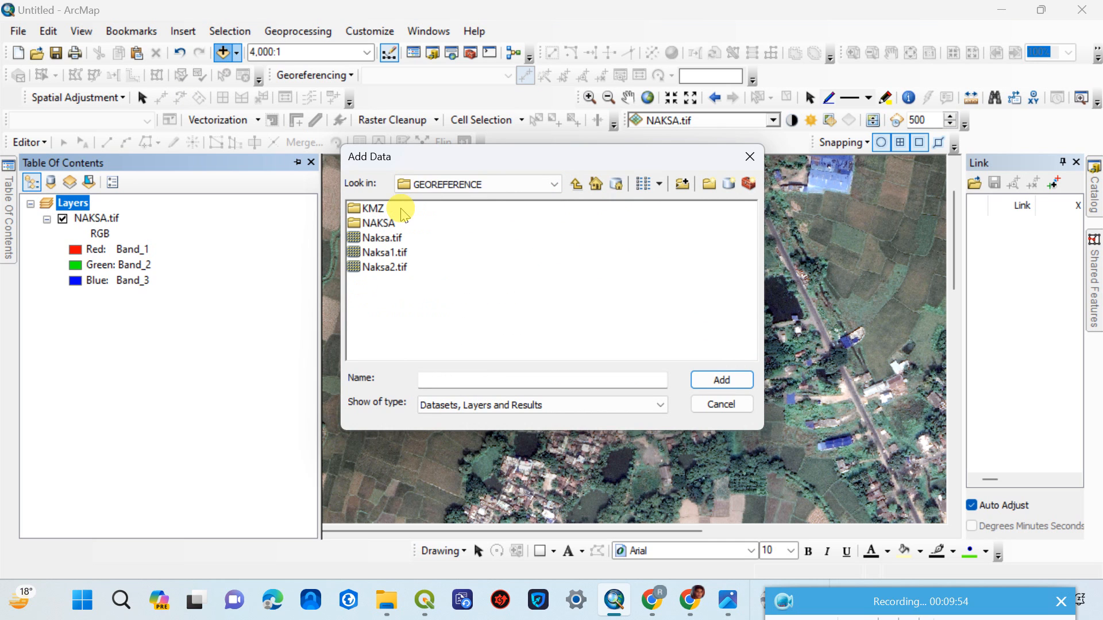
pyautogui.click(393, 268)
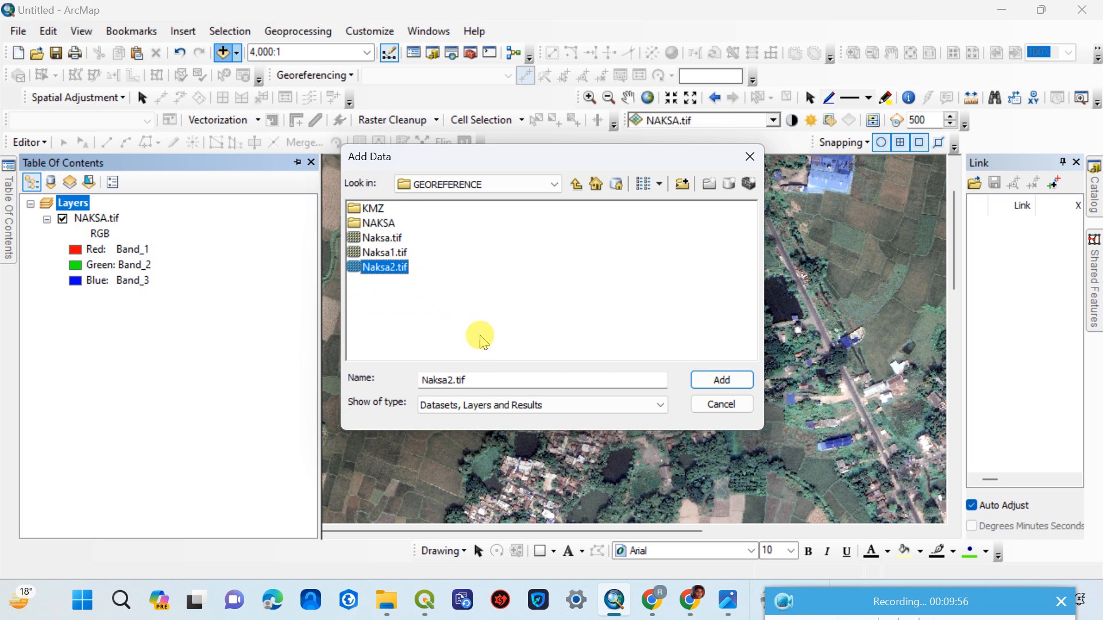
pyautogui.click(722, 375)
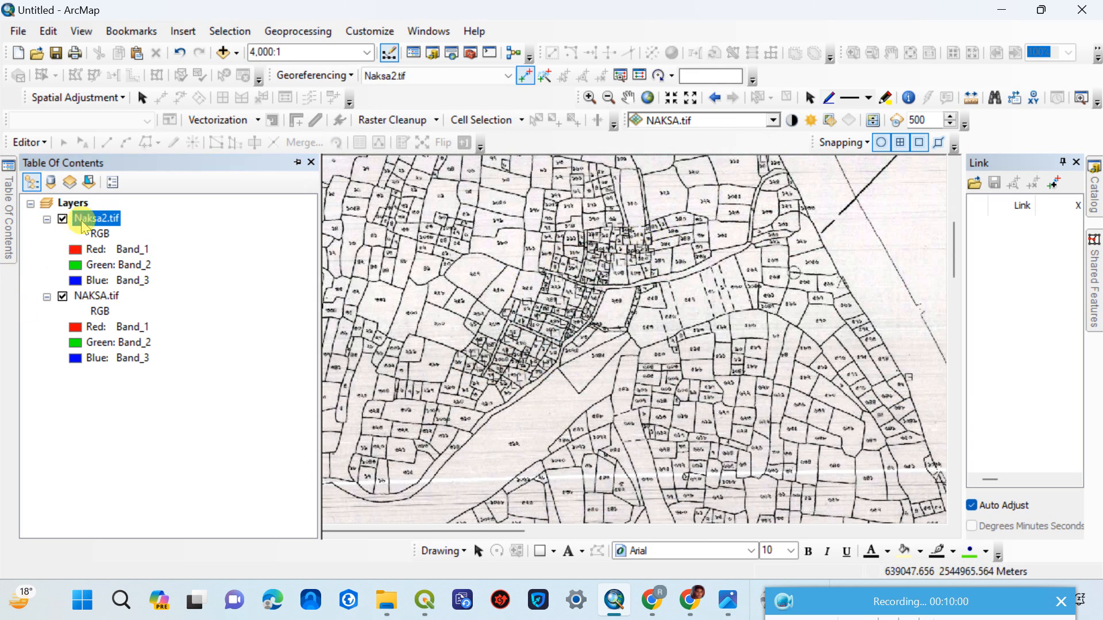
# Step: Examine the rectified Naksa2.tif by switching the layer off and on and inspecting its plot boundaries and numbers at several scales
pyautogui.click(62, 219)
pyautogui.click(62, 219)
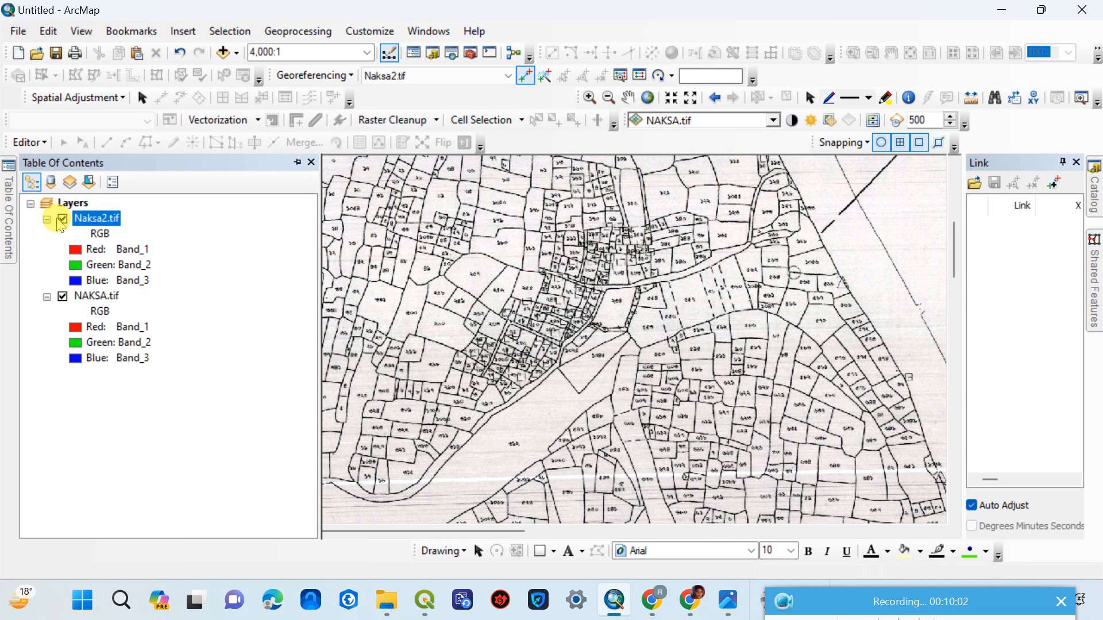
pyautogui.scroll(5, 553, 267)
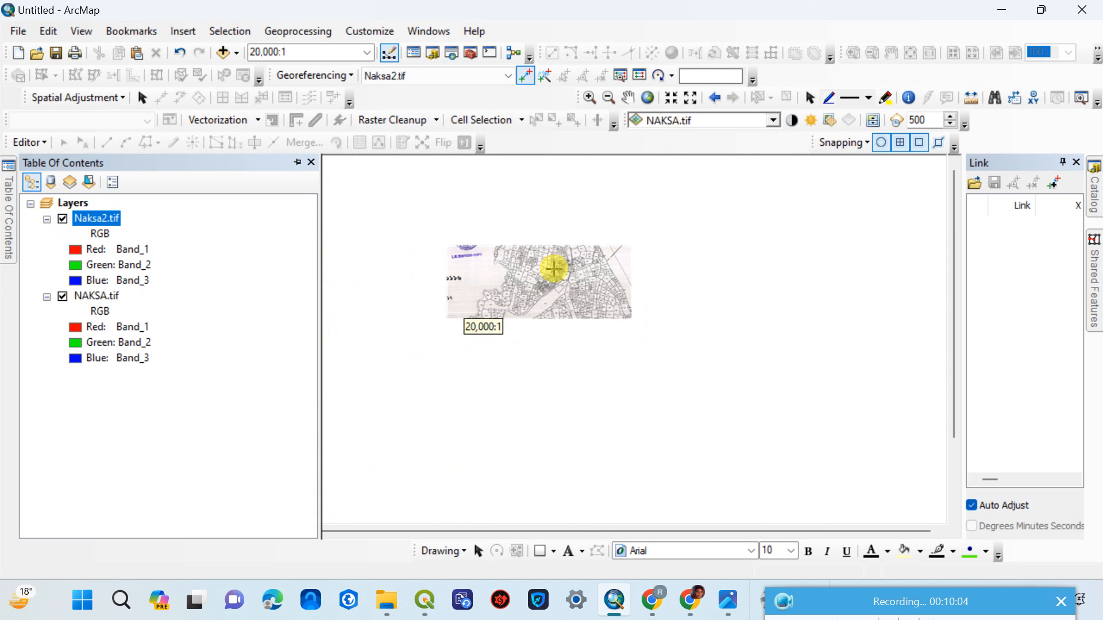
pyautogui.scroll(-5, 567, 379)
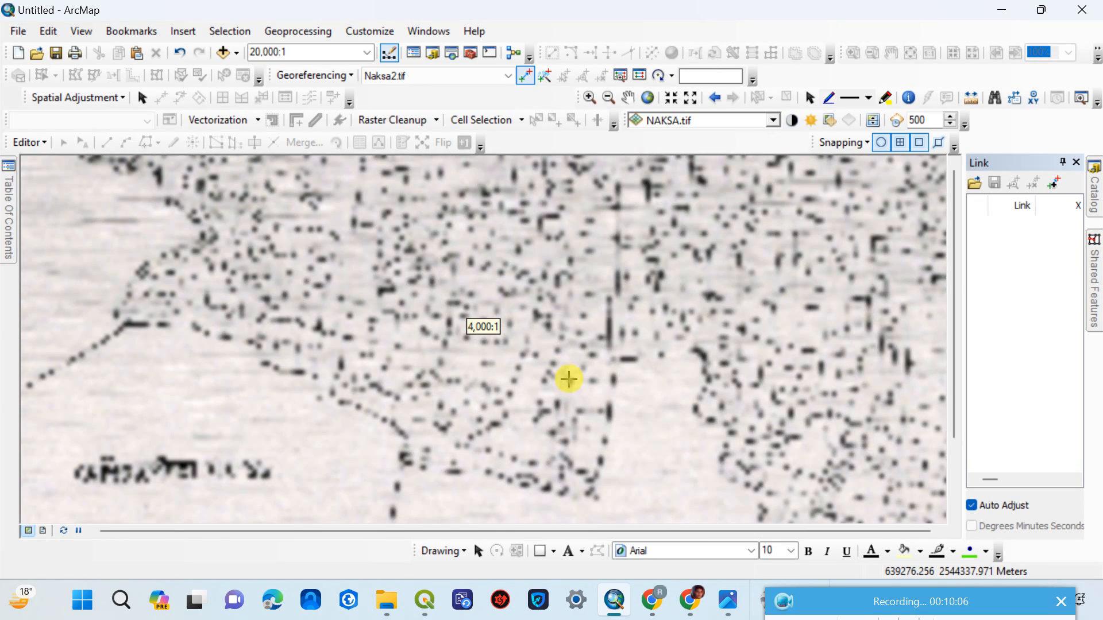
pyautogui.scroll(-5, 330, 185)
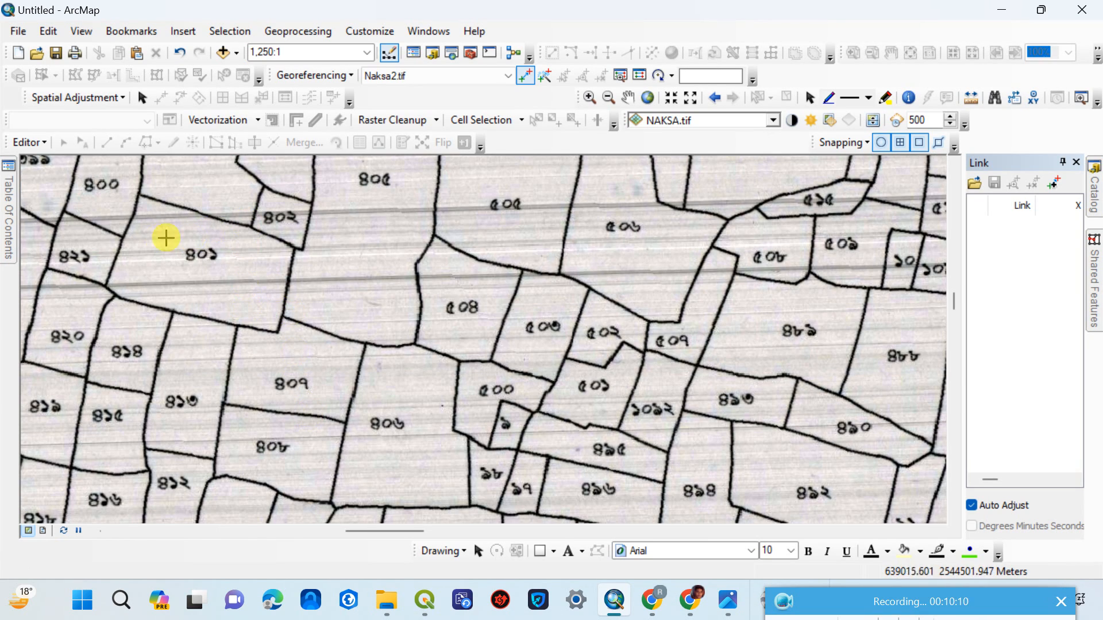
pyautogui.moveTo(160, 263); pyautogui.dragTo(386, 283)
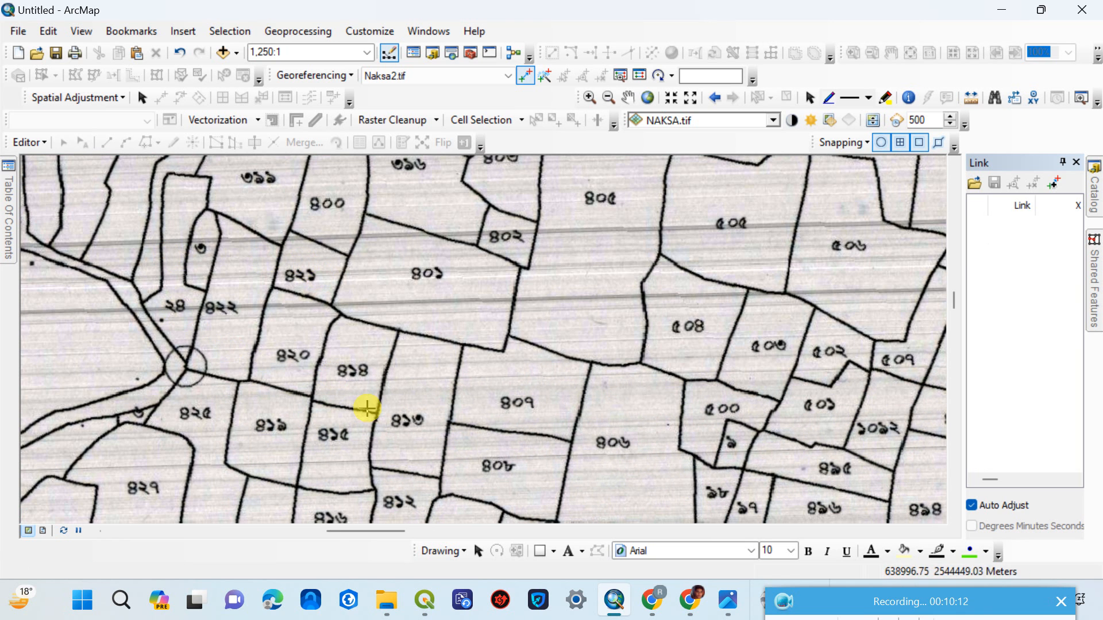
pyautogui.scroll(-4, 463, 385)
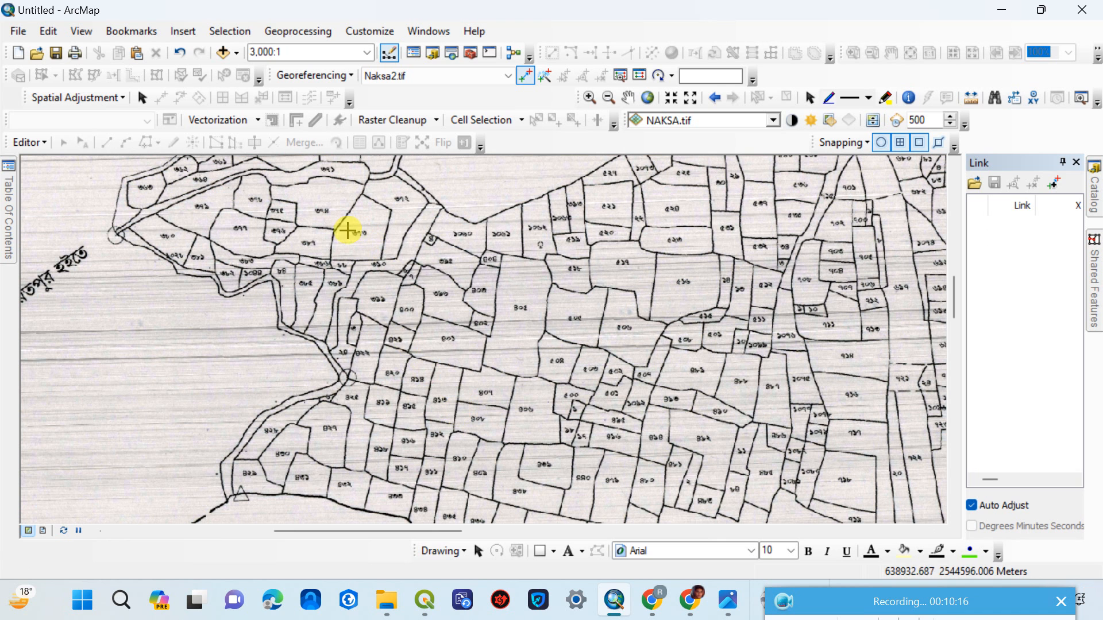
pyautogui.scroll(4, 517, 289)
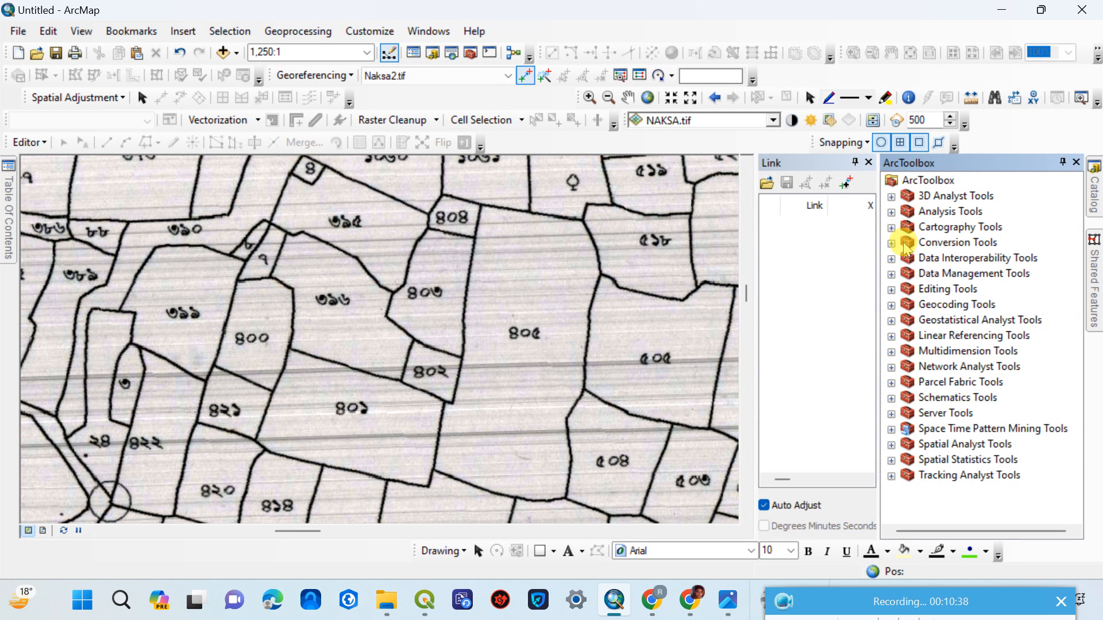
# Step: Open the Layer To KML conversion tool and set Naksa2.tif as the layer to convert
pyautogui.click(892, 243)
pyautogui.scroll(-3, 937, 413)
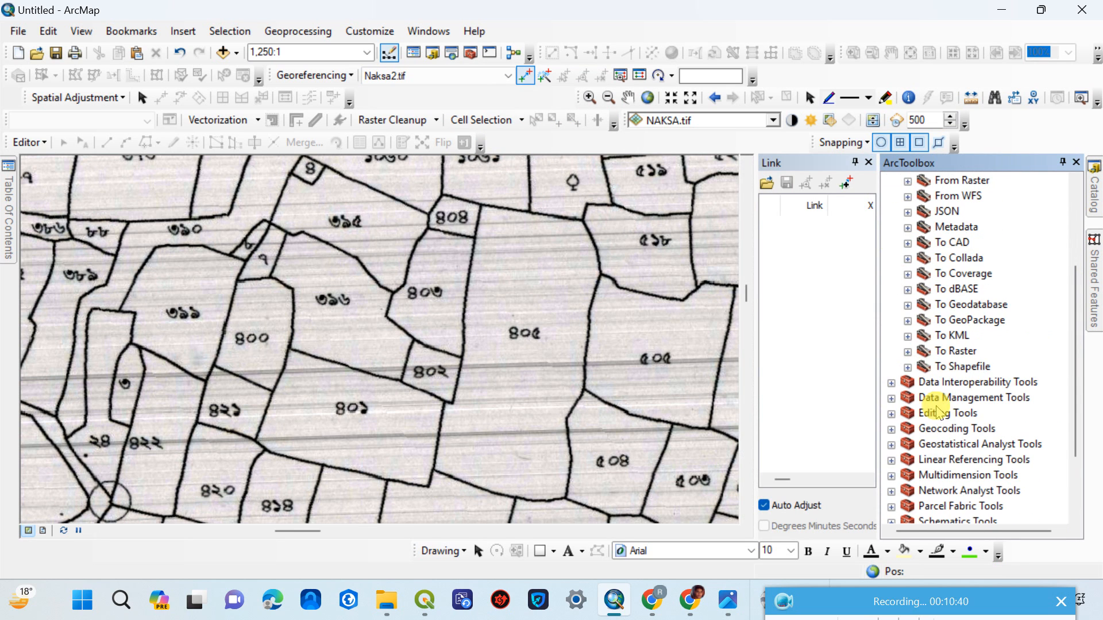
pyautogui.click(908, 336)
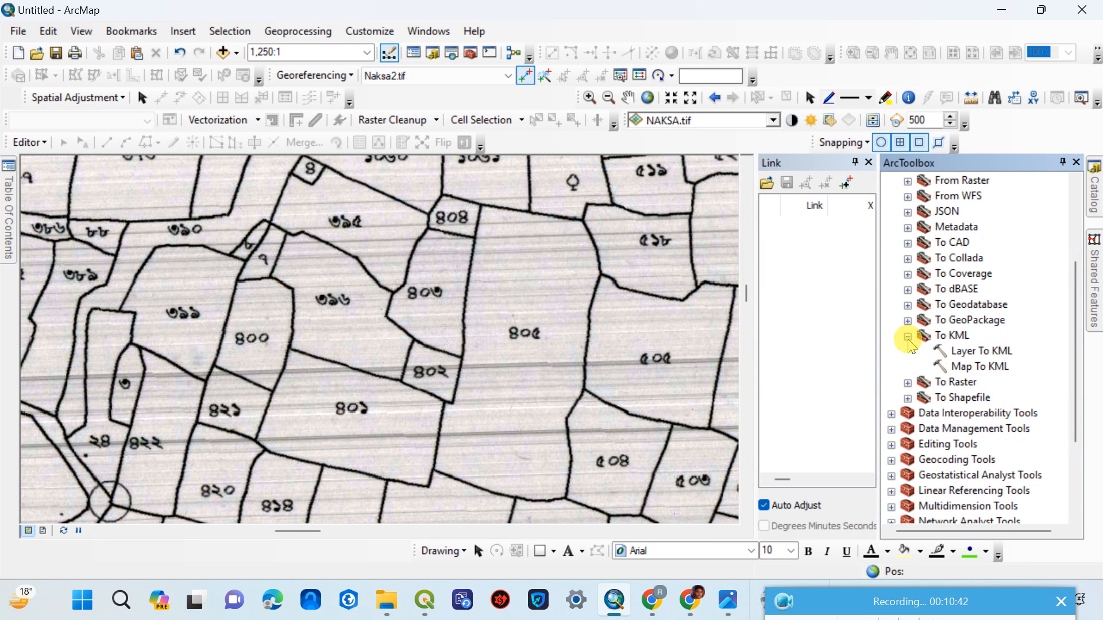
pyautogui.click(1000, 349)
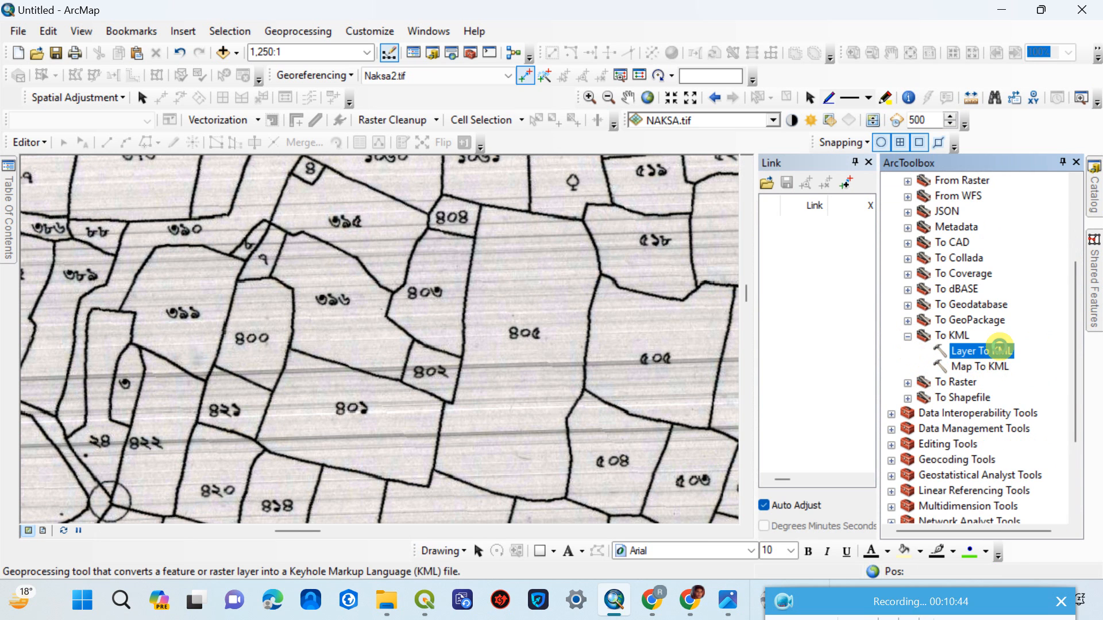
pyautogui.doubleClick(1000, 349)
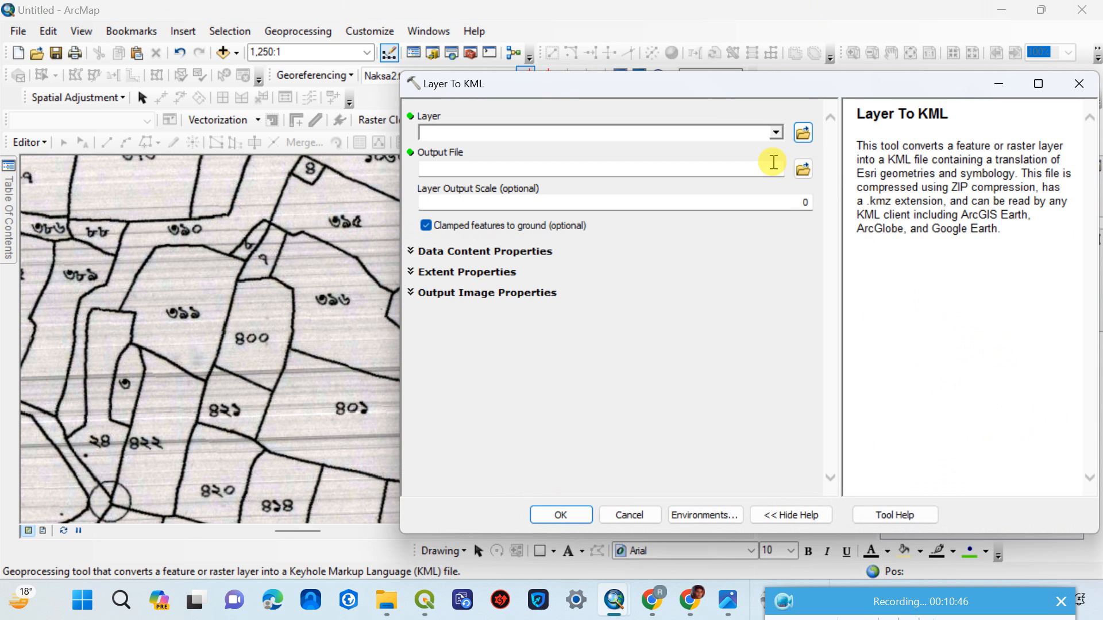
pyautogui.click(776, 132)
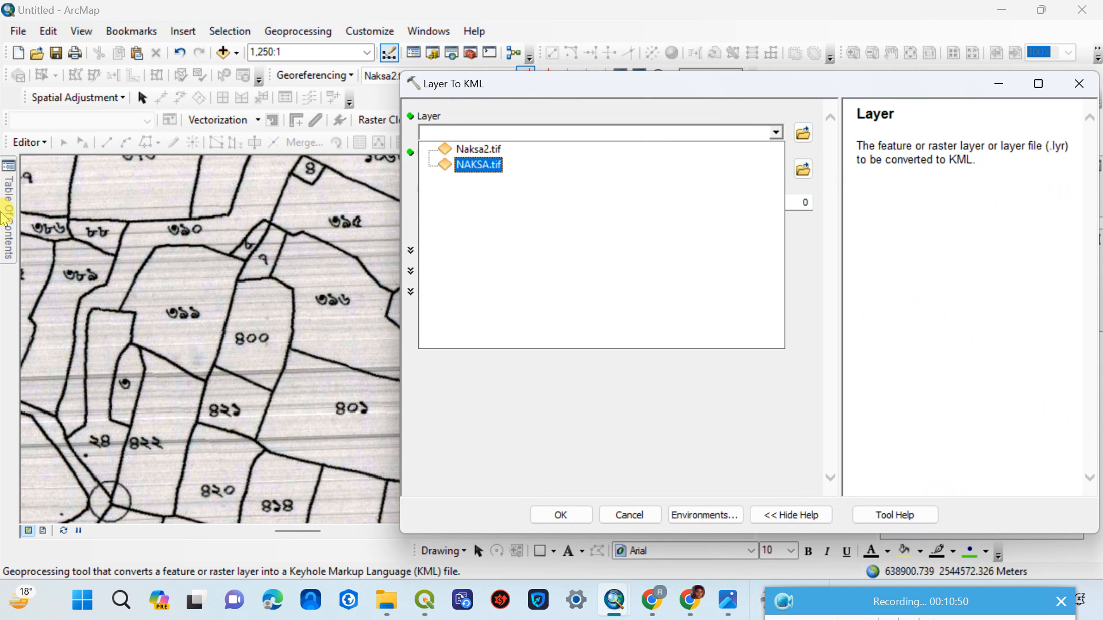
pyautogui.click(5, 217)
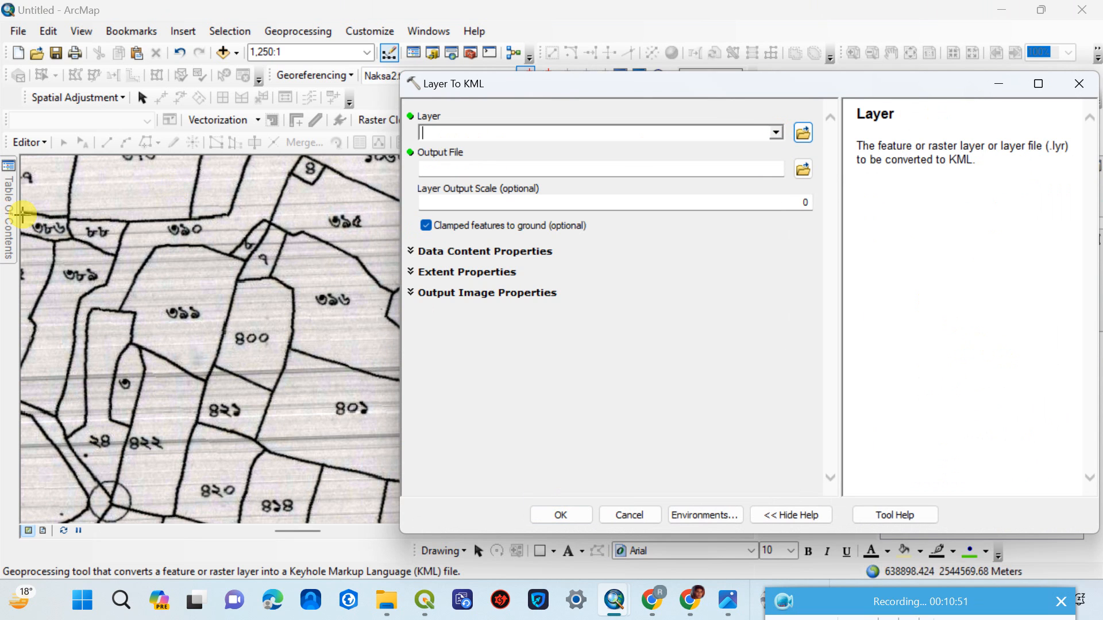
pyautogui.click(776, 132)
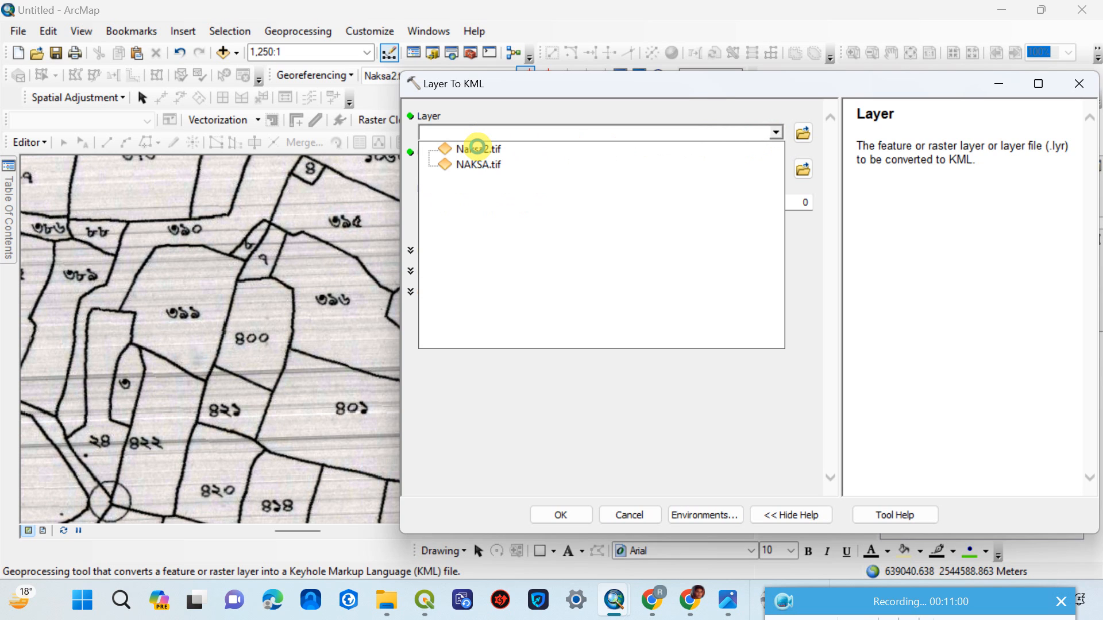
pyautogui.click(478, 148)
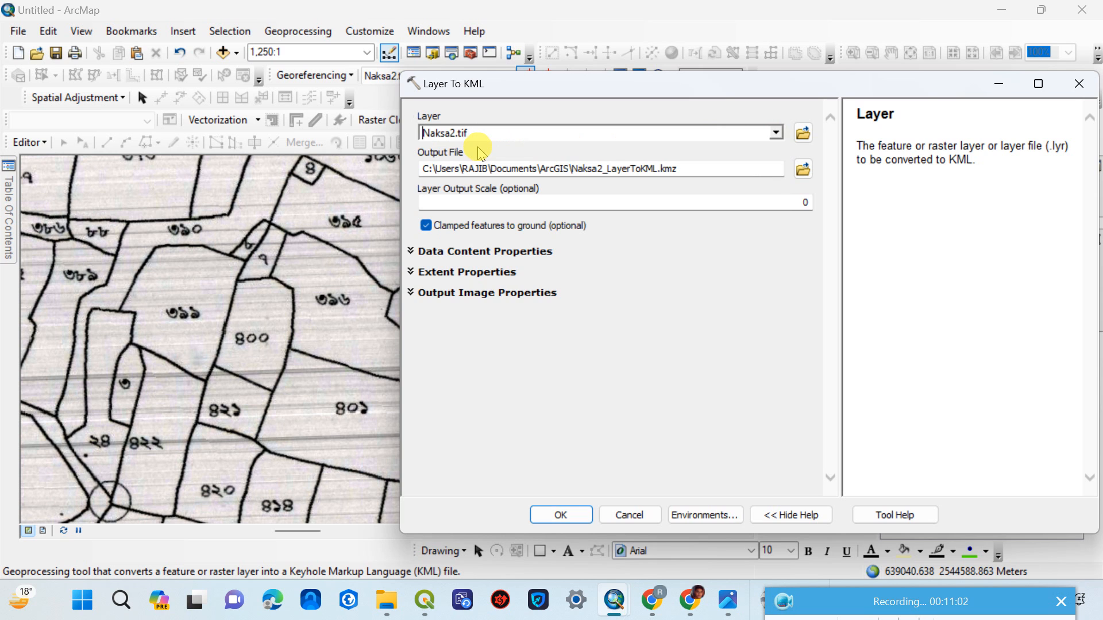
# Step: Browse for the output location to the folder D:\GIS_PVT_LTD\SAMPLE\SAMPLE\GEOREFERENCE\KMZ
pyautogui.click(803, 169)
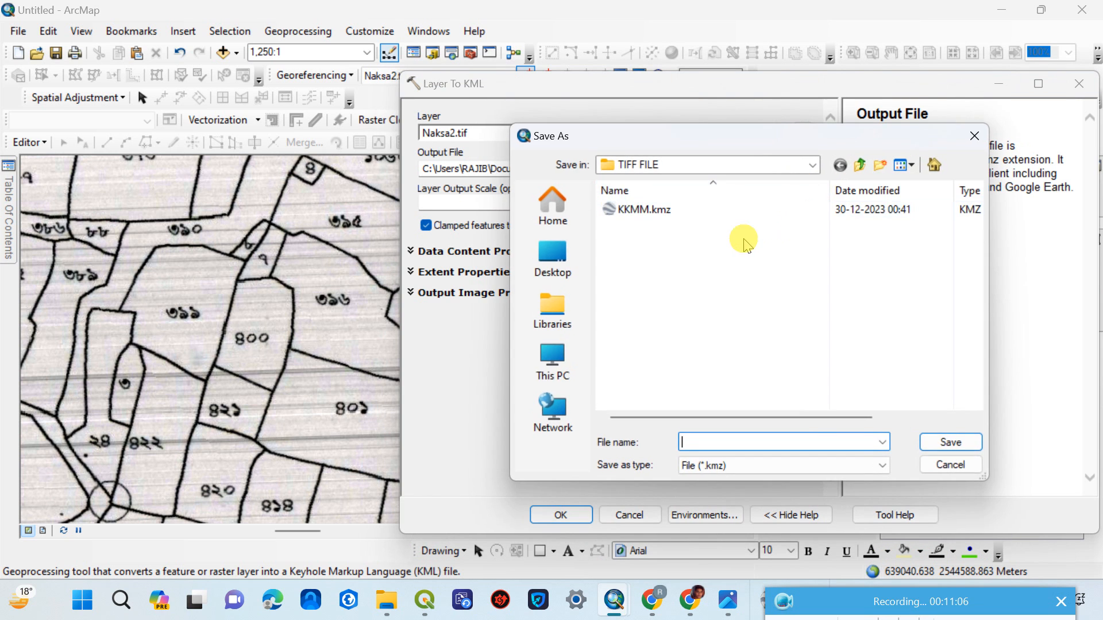
pyautogui.click(721, 163)
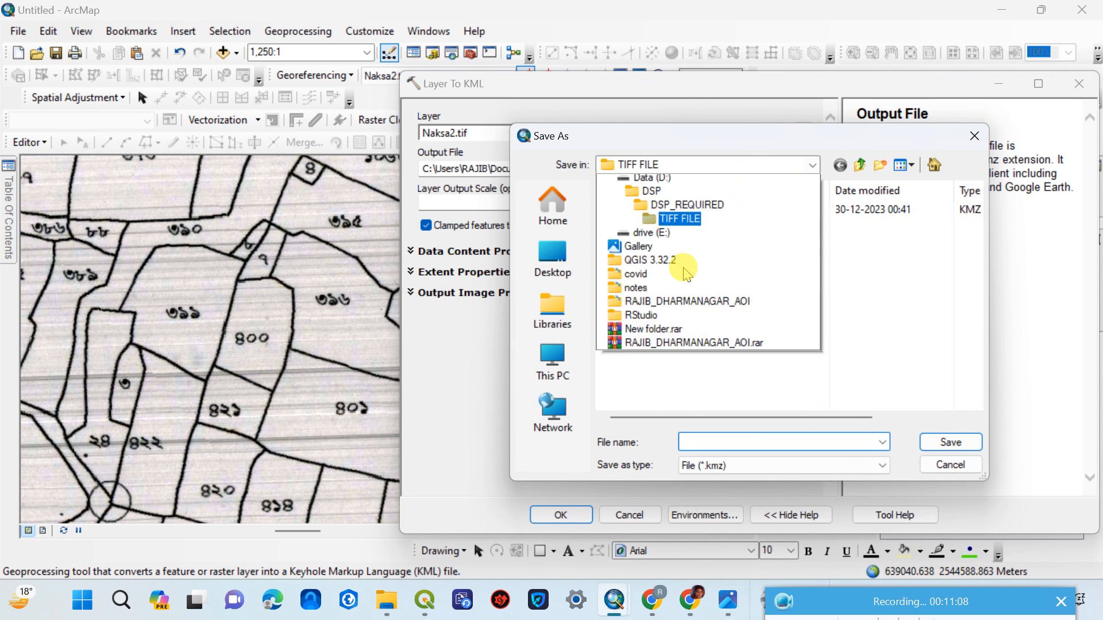
pyautogui.click(644, 375)
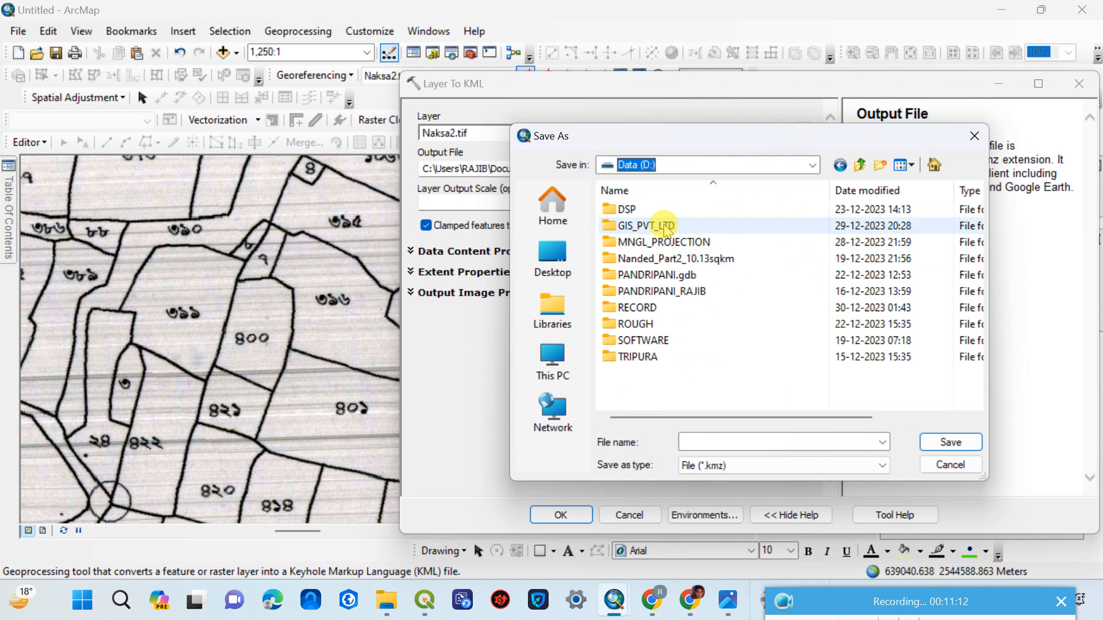
pyautogui.doubleClick(655, 226)
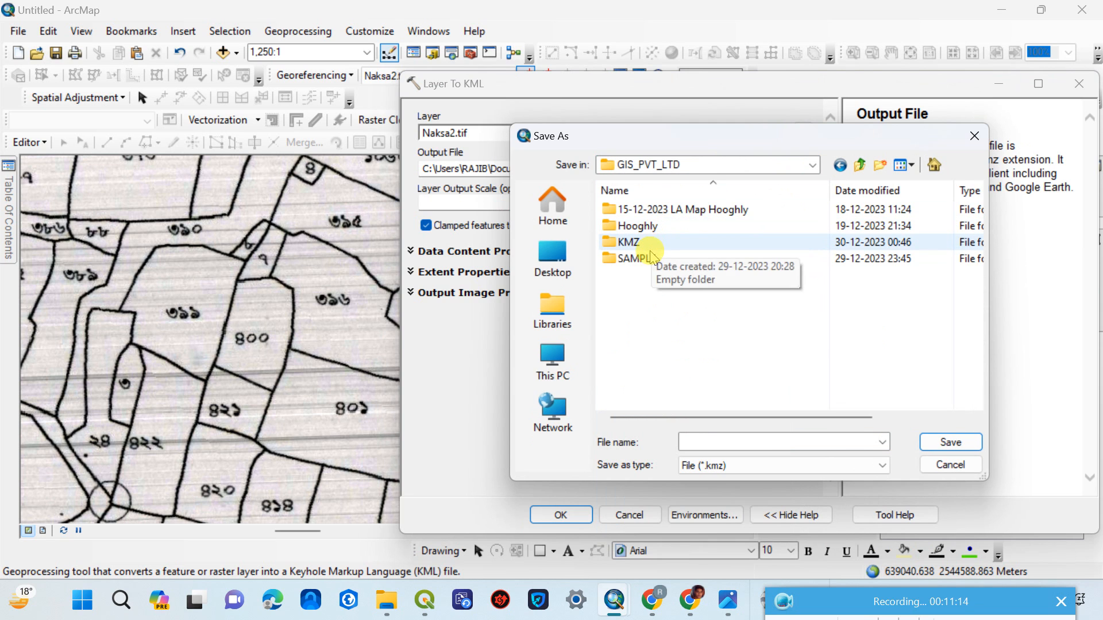
pyautogui.doubleClick(644, 259)
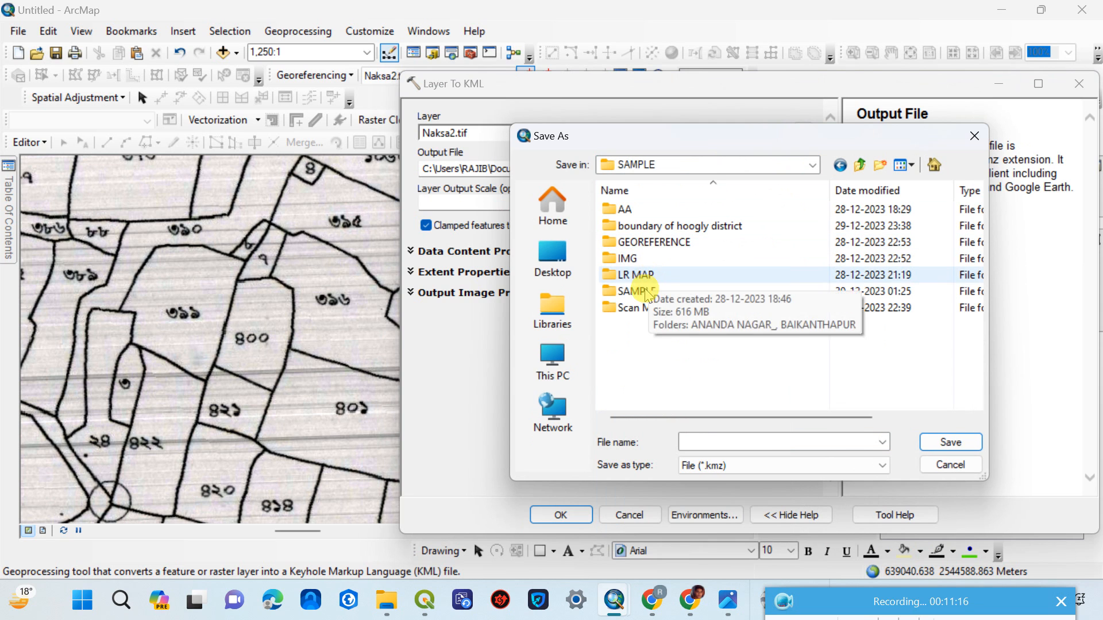
pyautogui.doubleClick(649, 289)
pyautogui.click(660, 211)
pyautogui.doubleClick(659, 210)
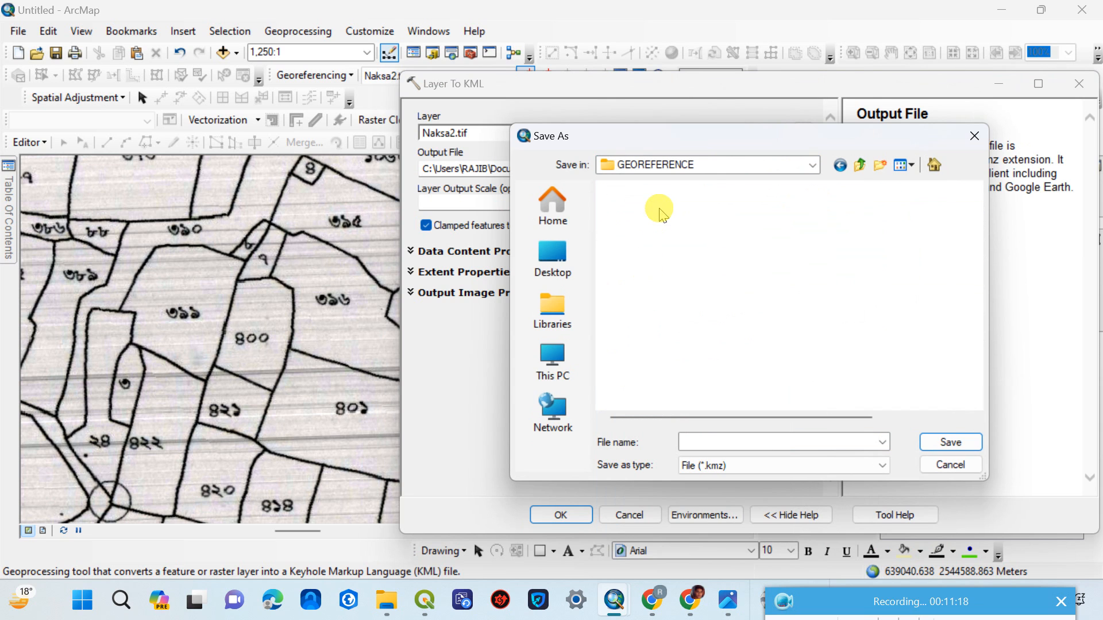
pyautogui.doubleClick(636, 212)
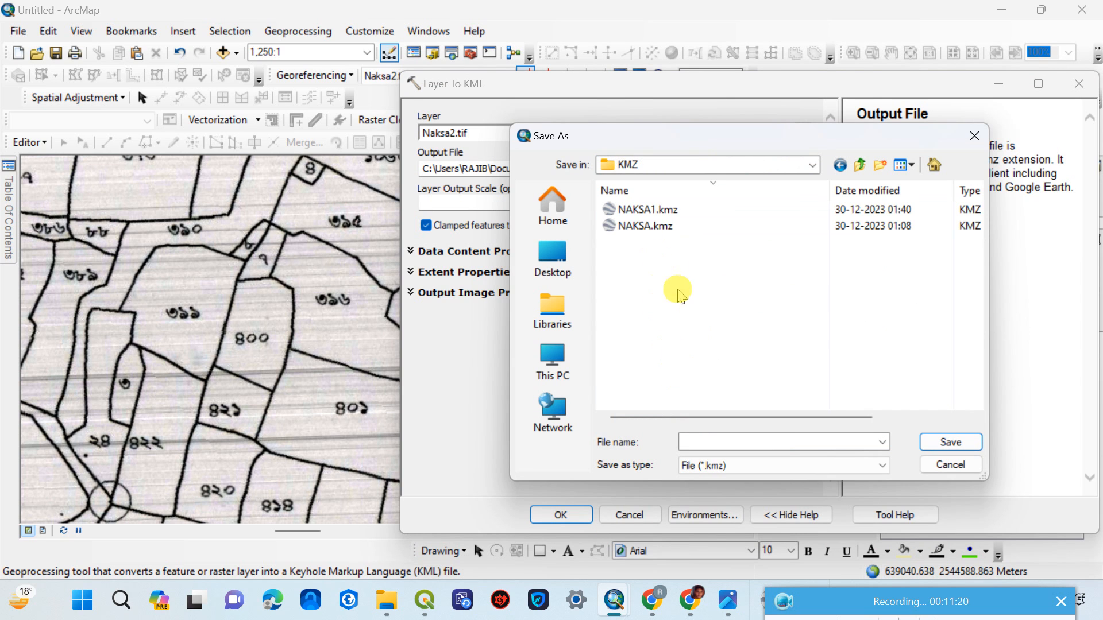
# Step: Name the output file NAKSA2.kmz, basing it on the existing NAKSA1.kmz name, and accept it as the save target
pyautogui.click(661, 211)
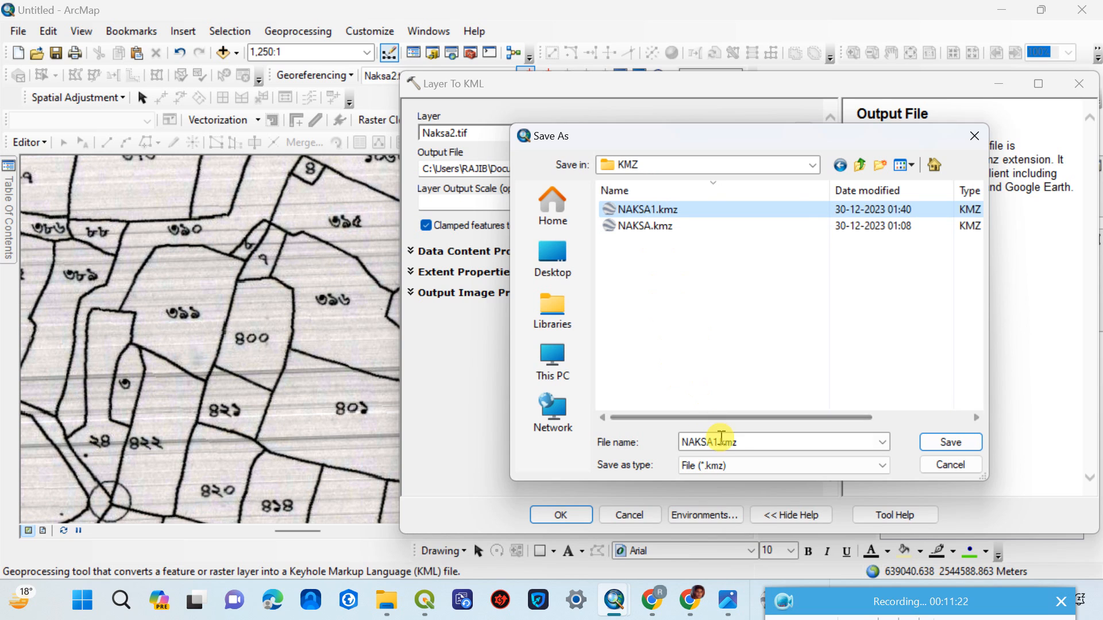
pyautogui.doubleClick(721, 442)
pyautogui.click(718, 442)
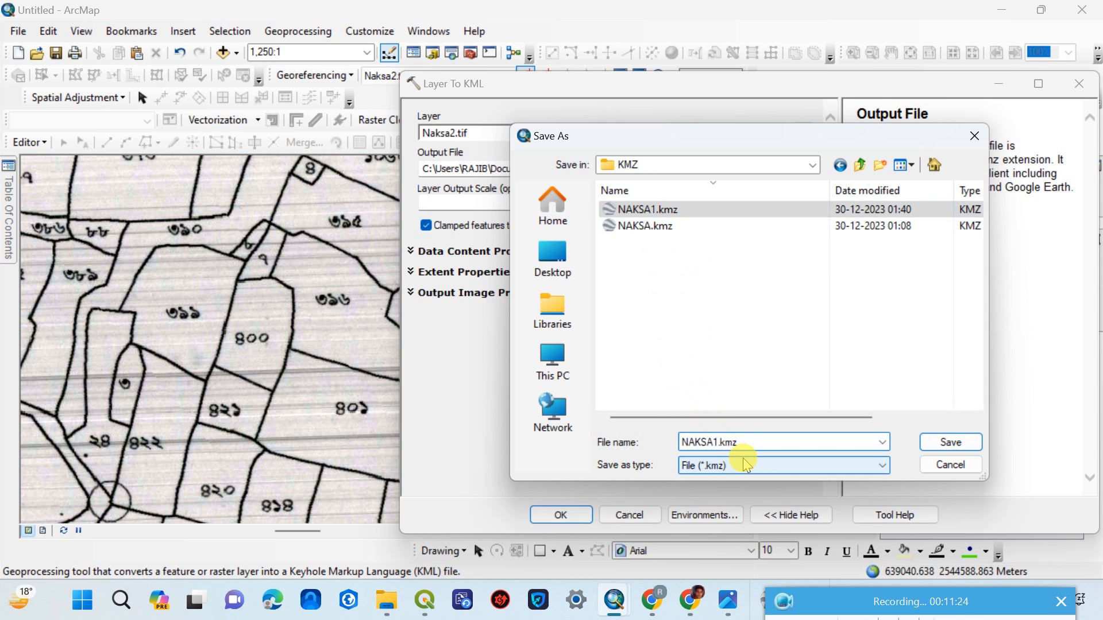
pyautogui.press('BackSpace')
pyautogui.write('2')
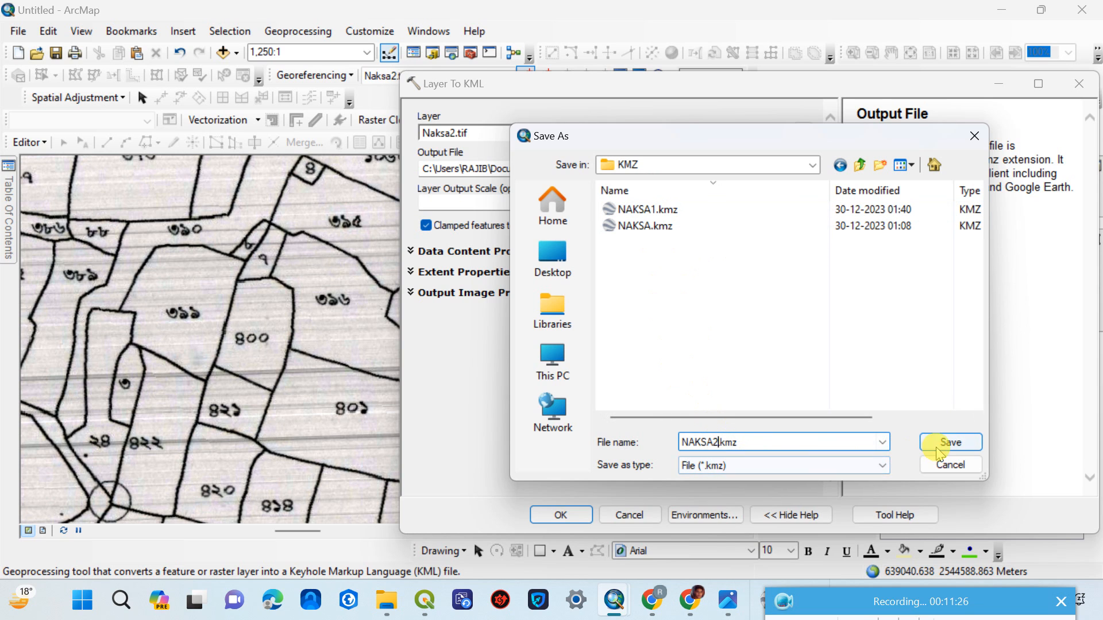
pyautogui.click(934, 442)
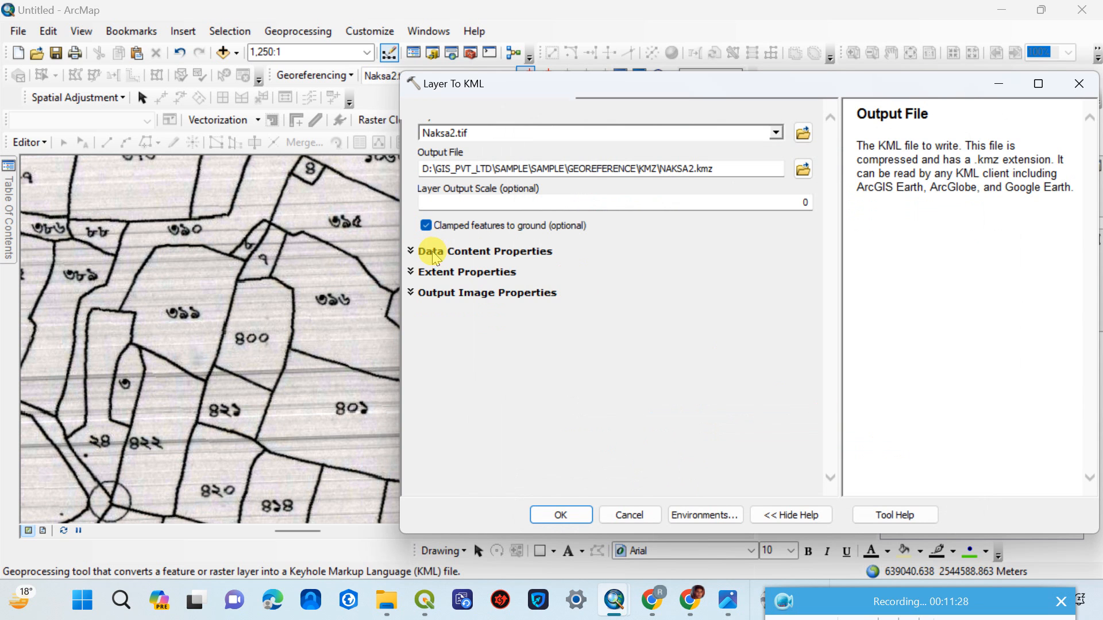
# Step: Show the data content and extent properties and set the extent to export to Same as layer Naksa2.tif
pyautogui.click(431, 250)
pyautogui.click(428, 272)
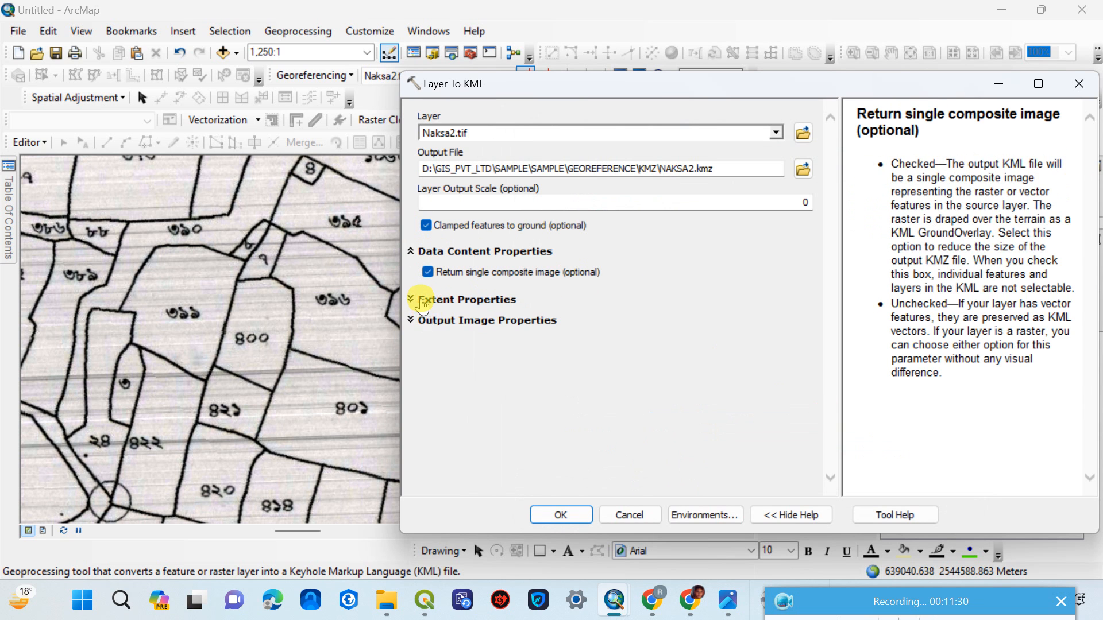
pyautogui.click(412, 299)
pyautogui.click(523, 333)
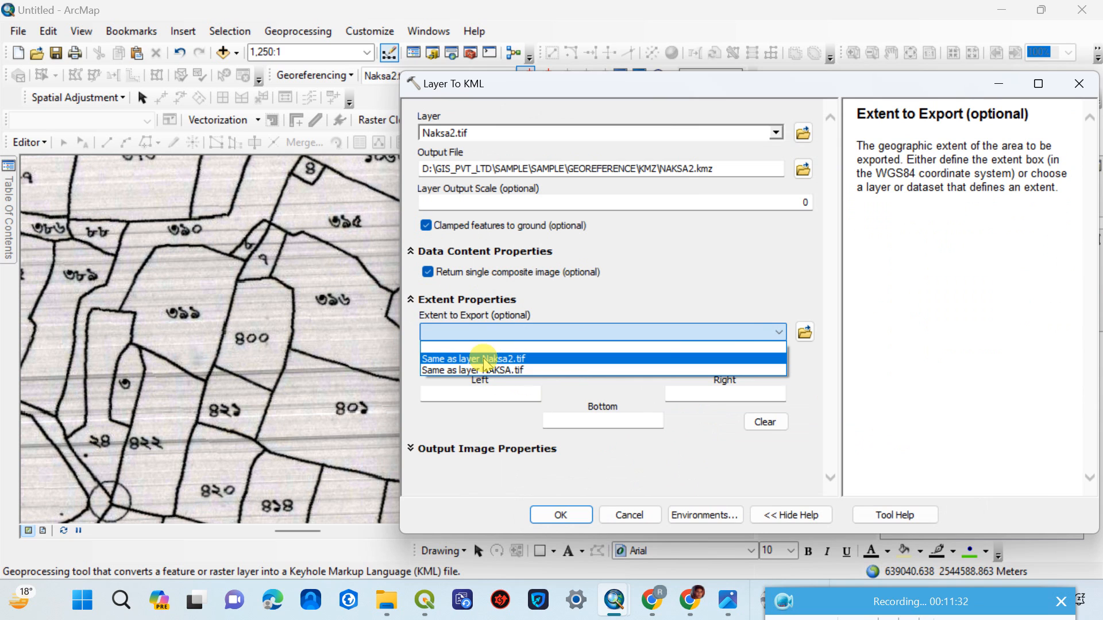
pyautogui.click(486, 359)
# Step: Set the returned image size to 19000 pixels and the output DPI to 16000, and run the KML conversion
pyautogui.click(440, 449)
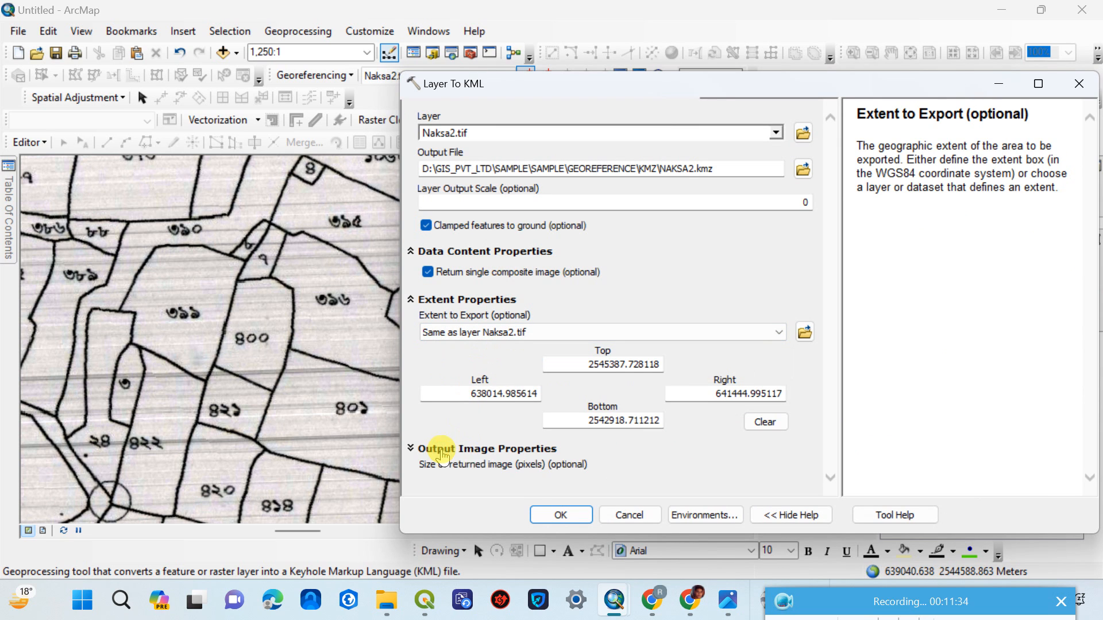
pyautogui.scroll(-1, 827, 440)
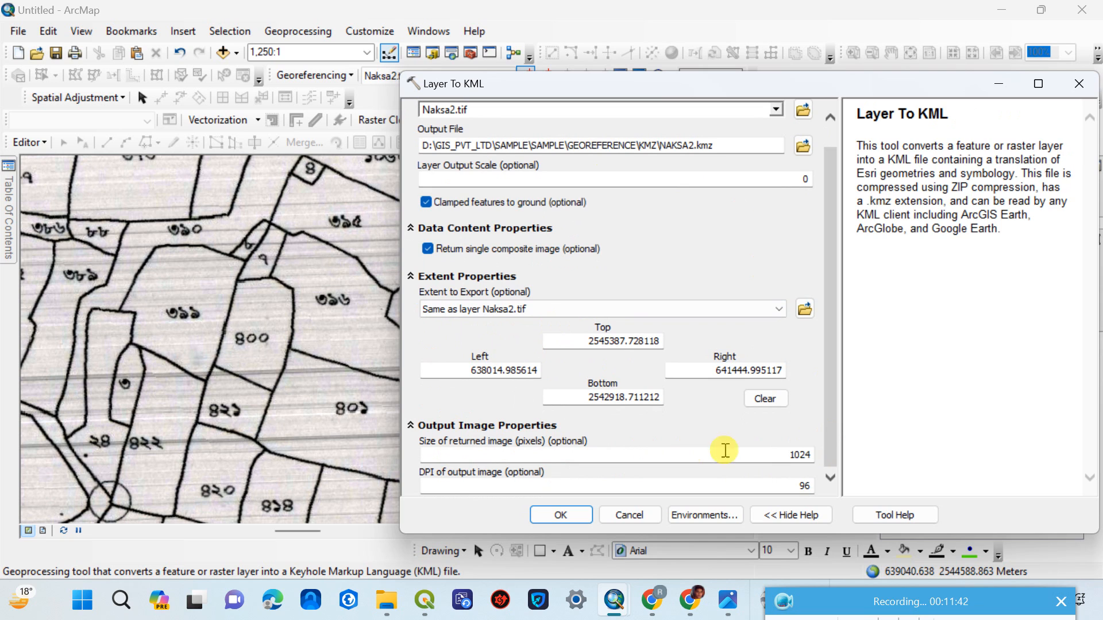
pyautogui.moveTo(782, 458); pyautogui.dragTo(853, 466)
pyautogui.press('BackSpace')
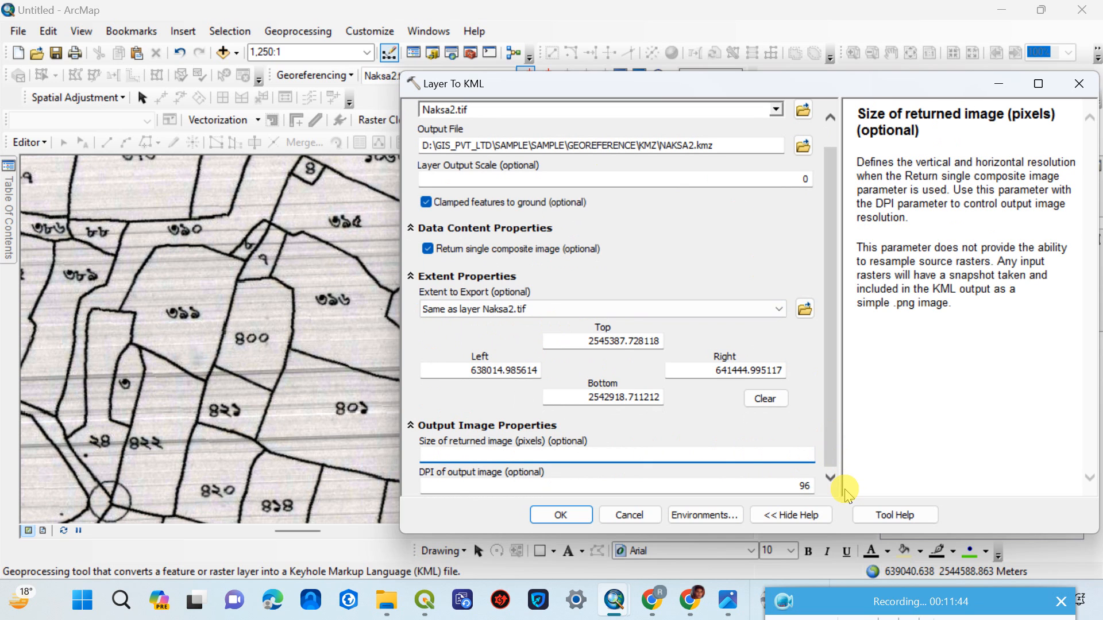
pyautogui.write('19000')
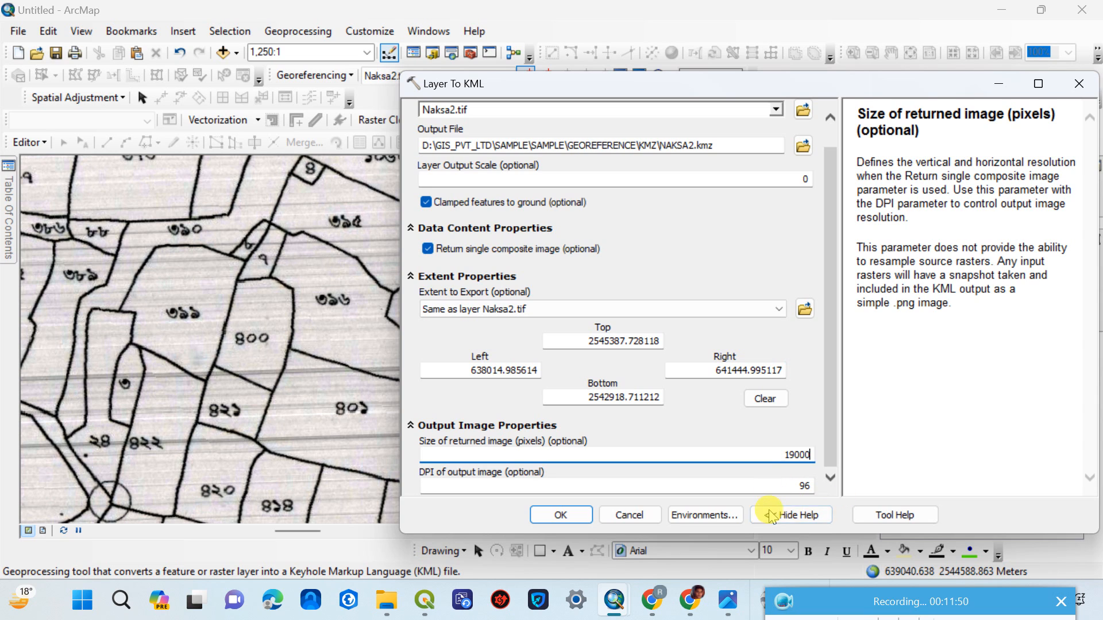
pyautogui.press('Tab')
pyautogui.press('BackSpace')
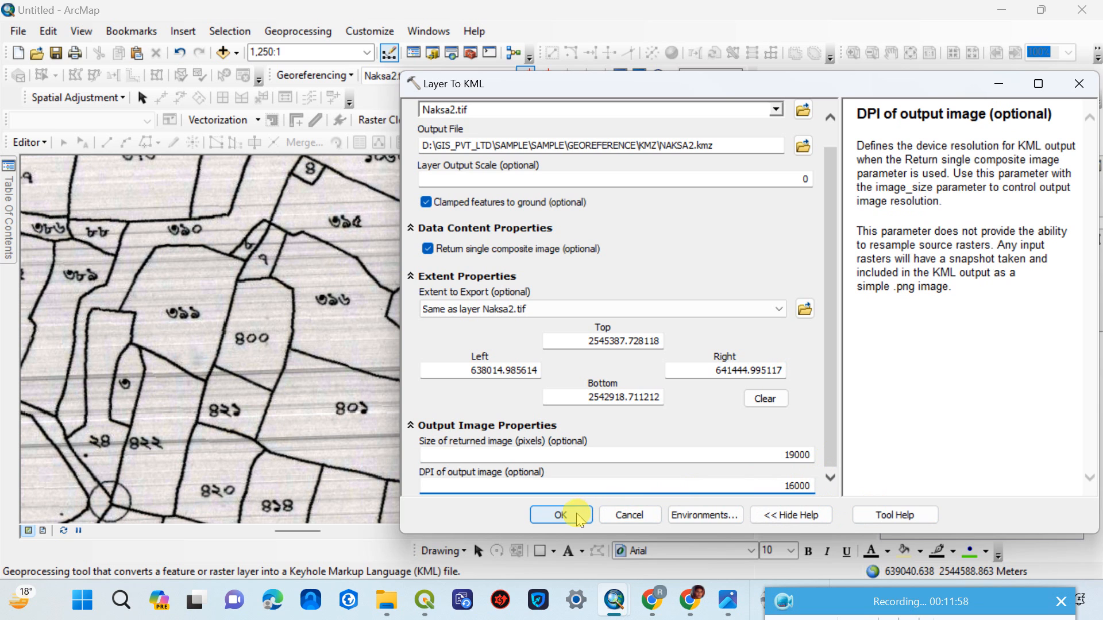
pyautogui.click(561, 515)
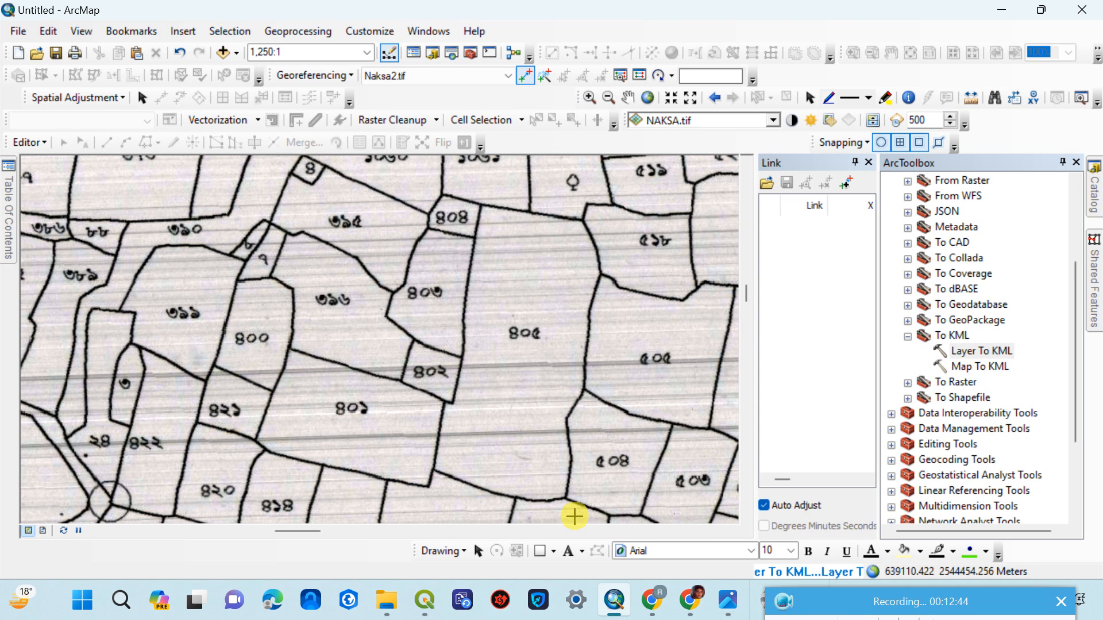
# Step: Switch to the Google Earth Pro window that holds Naksa1.tif and close it
pyautogui.click(761, 601)
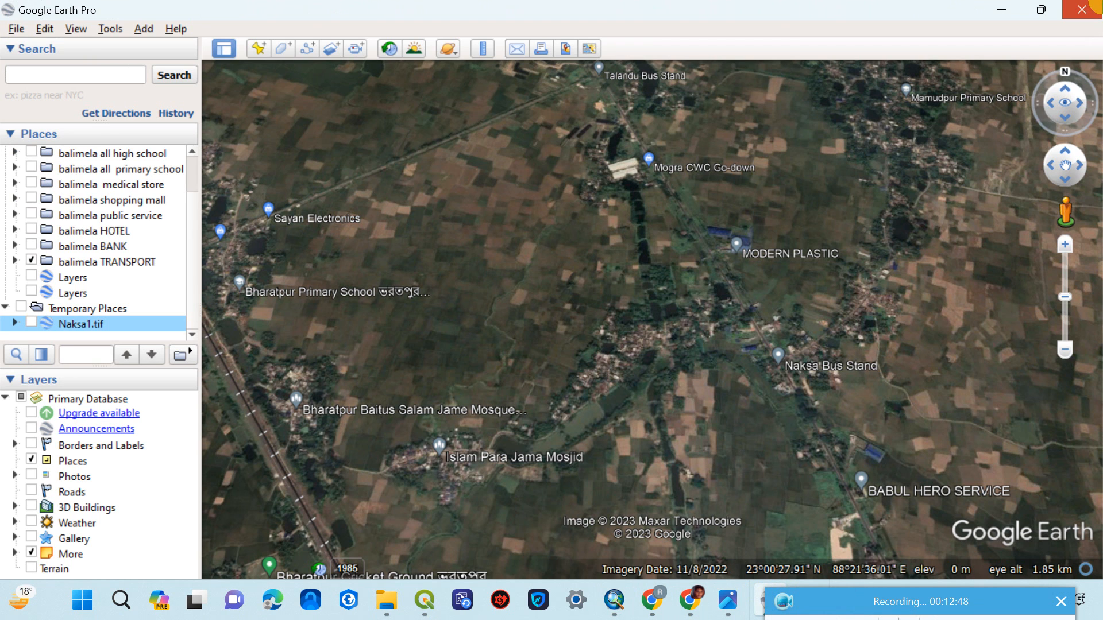
pyautogui.click(1094, 5)
pyautogui.click(652, 319)
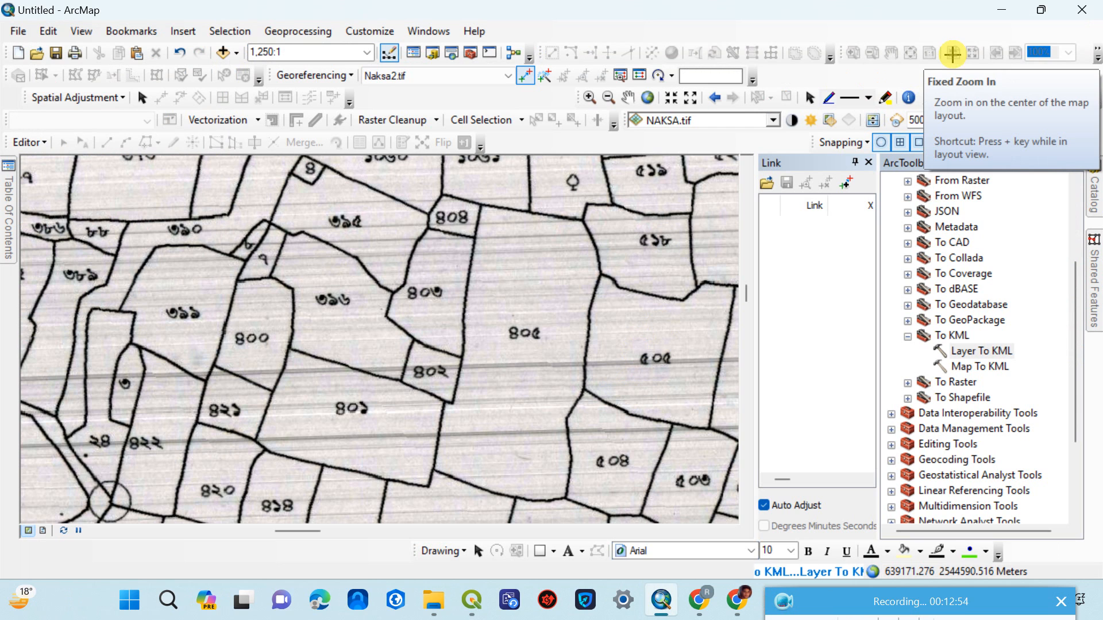
pyautogui.press('super+r')
pyautogui.press('Escape')
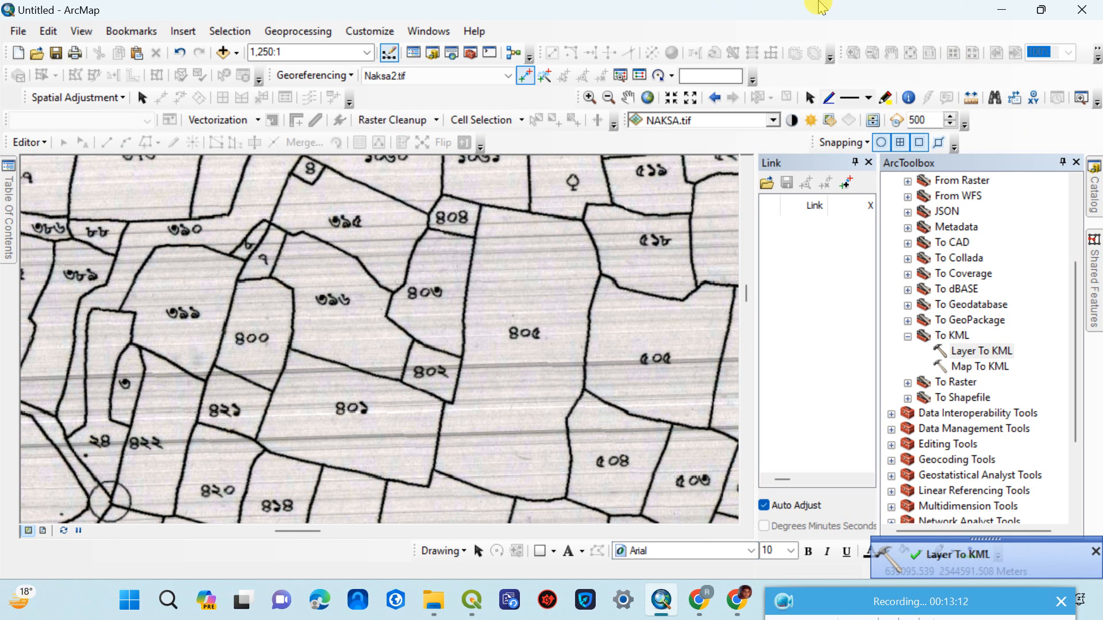
# Step: Minimize ArcMap, open NAKSA2.kmz from the KMZ folder in File Explorer with Google Earth Pro, and dismiss the start-up tips
pyautogui.click(999, 9)
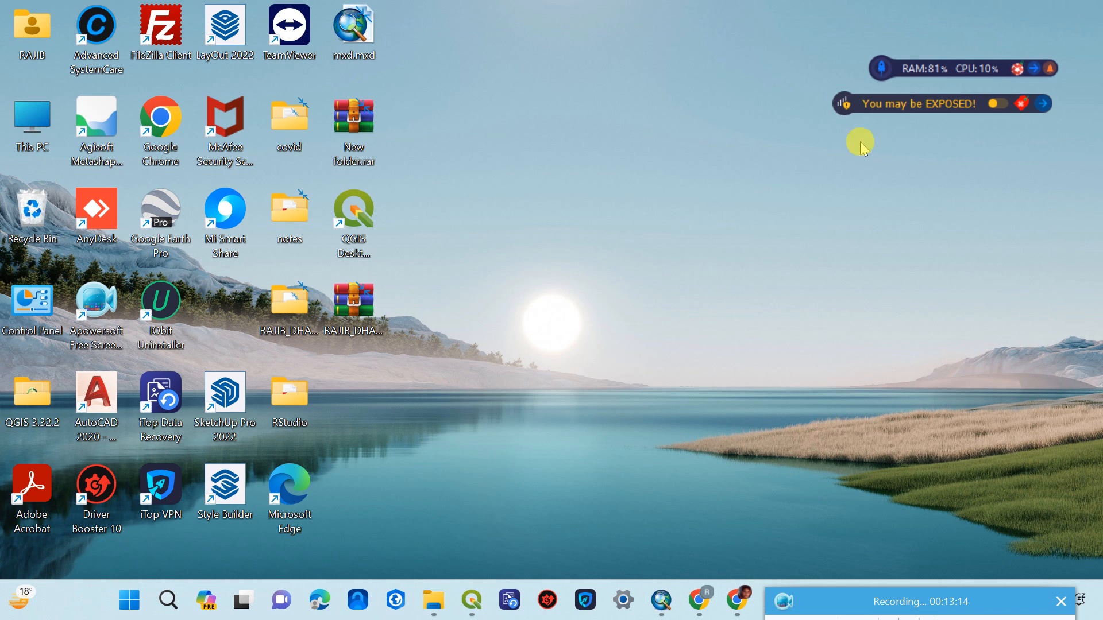
pyautogui.click(434, 599)
pyautogui.click(333, 290)
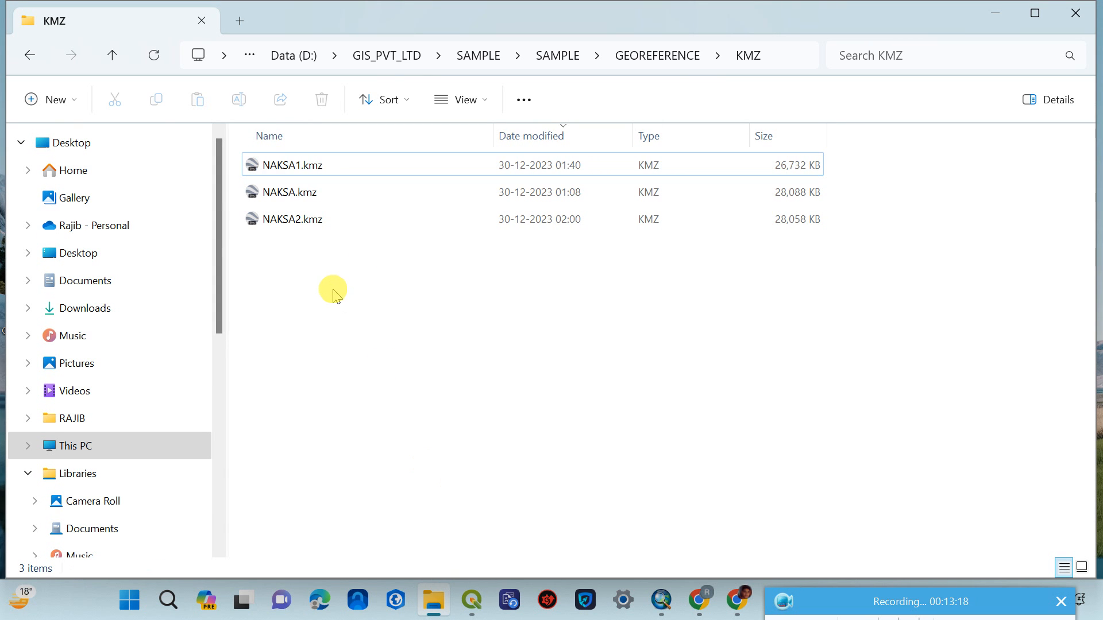
pyautogui.click(647, 230)
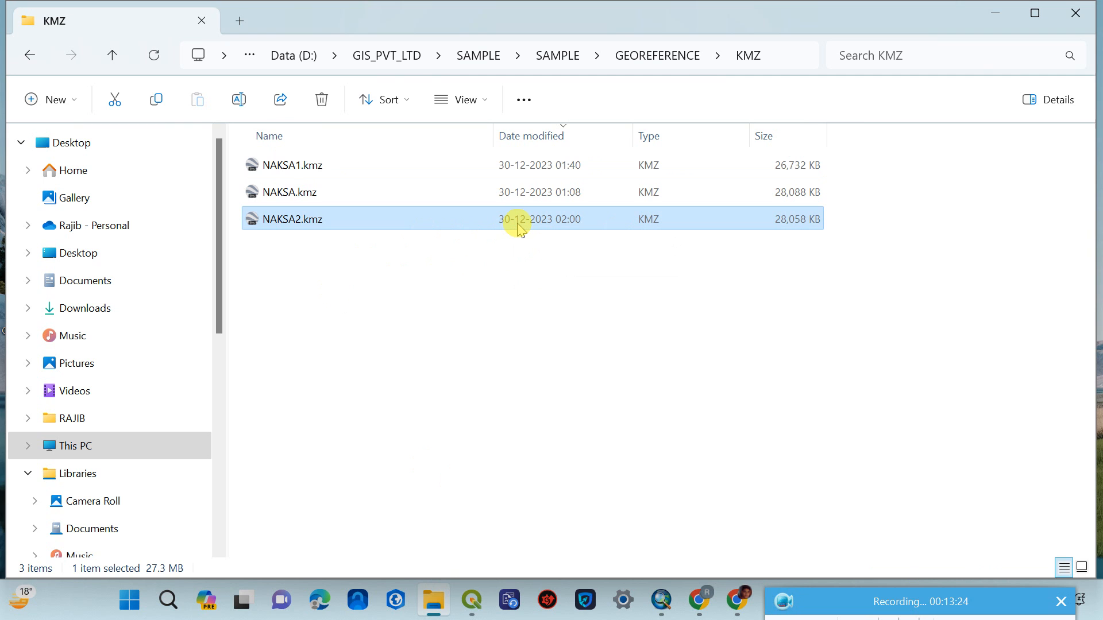
pyautogui.click(516, 220)
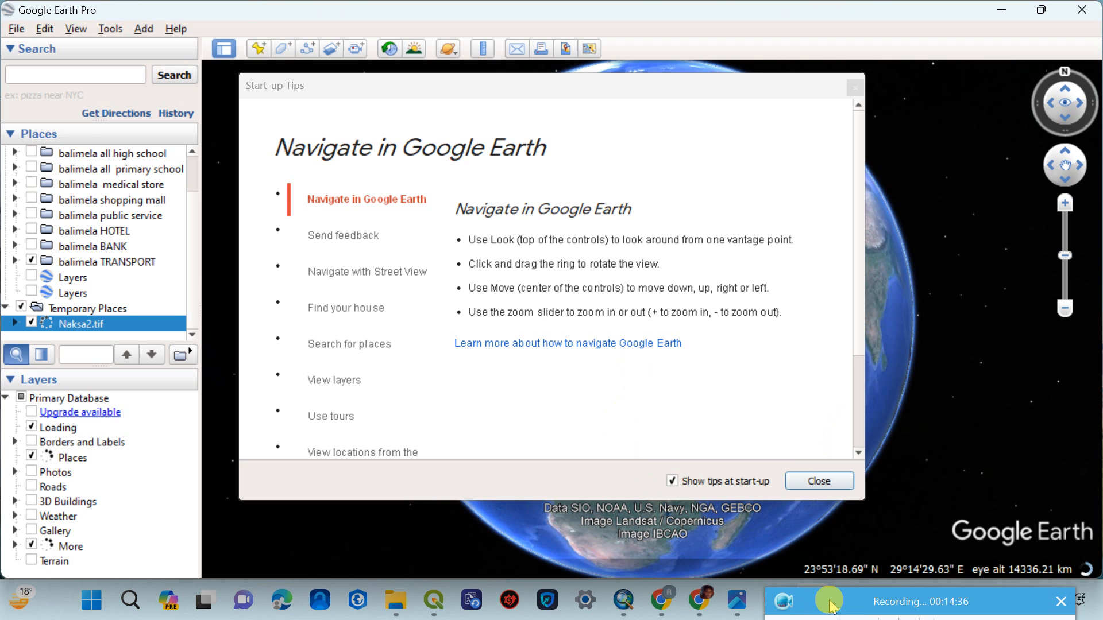
pyautogui.moveTo(833, 607); pyautogui.dragTo(876, 580)
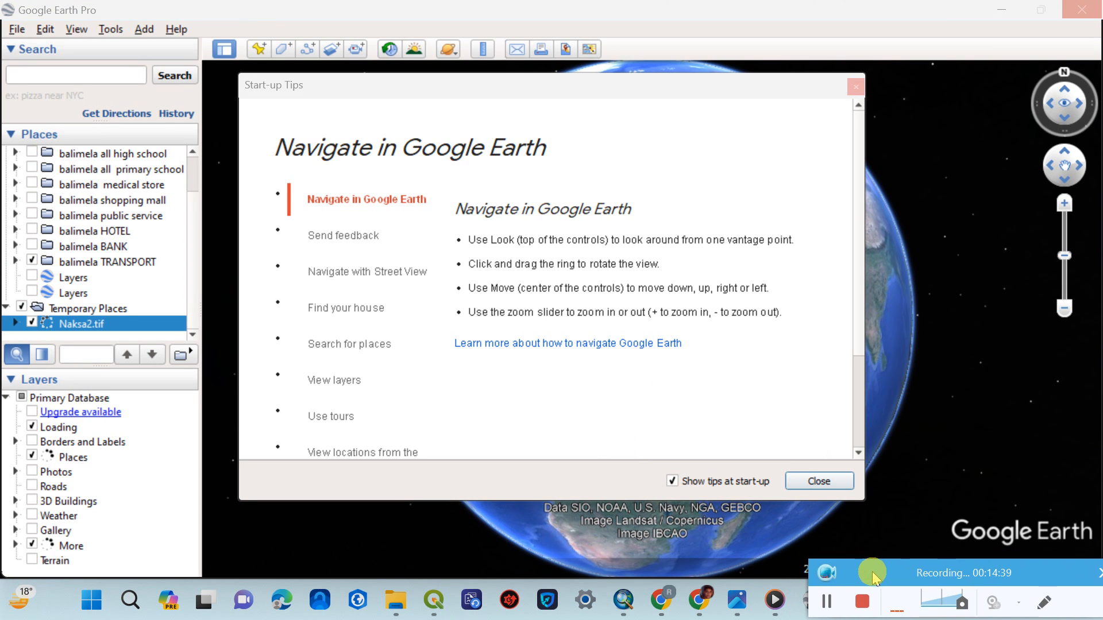
pyautogui.click(831, 609)
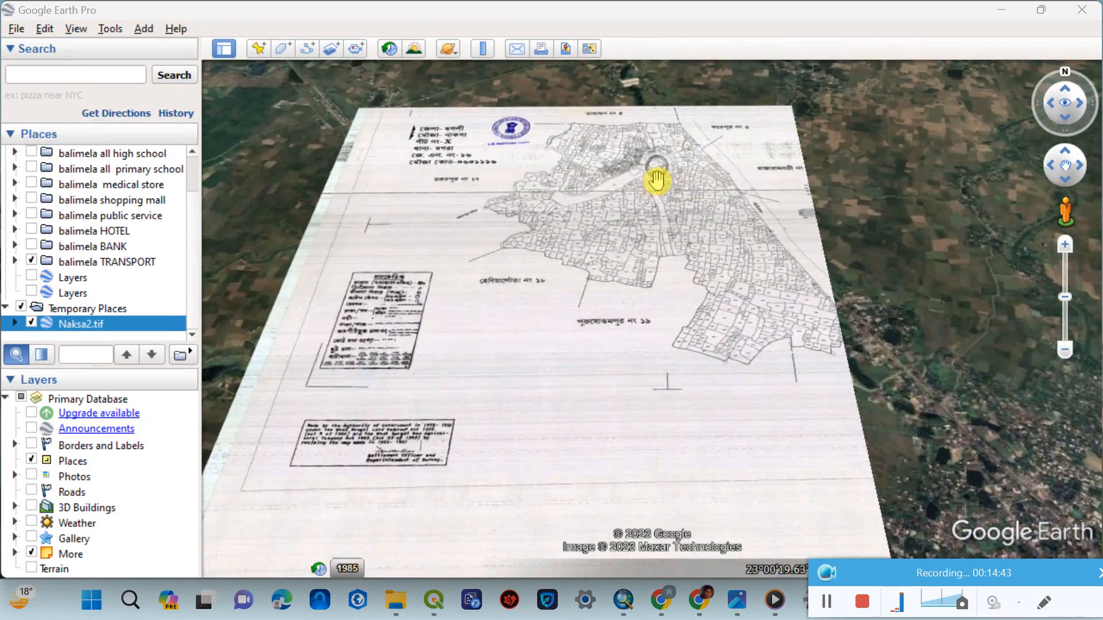
# Step: Examine the Naksa2.tif overlay in Google Earth Pro, checking the plot boundaries, plot numbers and northern edge at several scales
pyautogui.scroll(10, 656, 181)
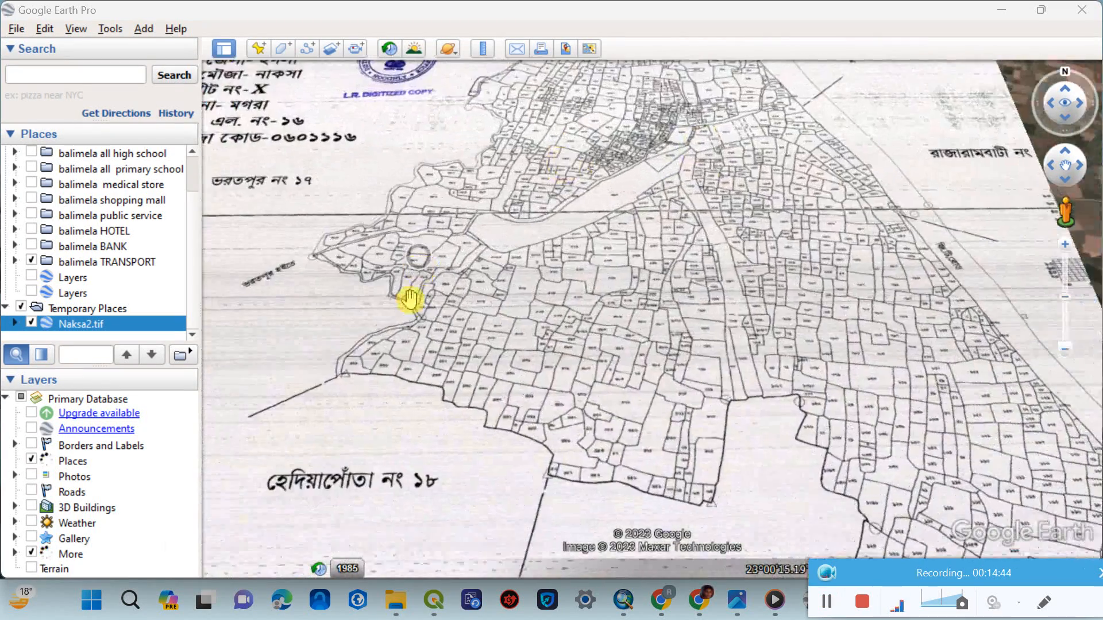
pyautogui.scroll(5, 382, 455)
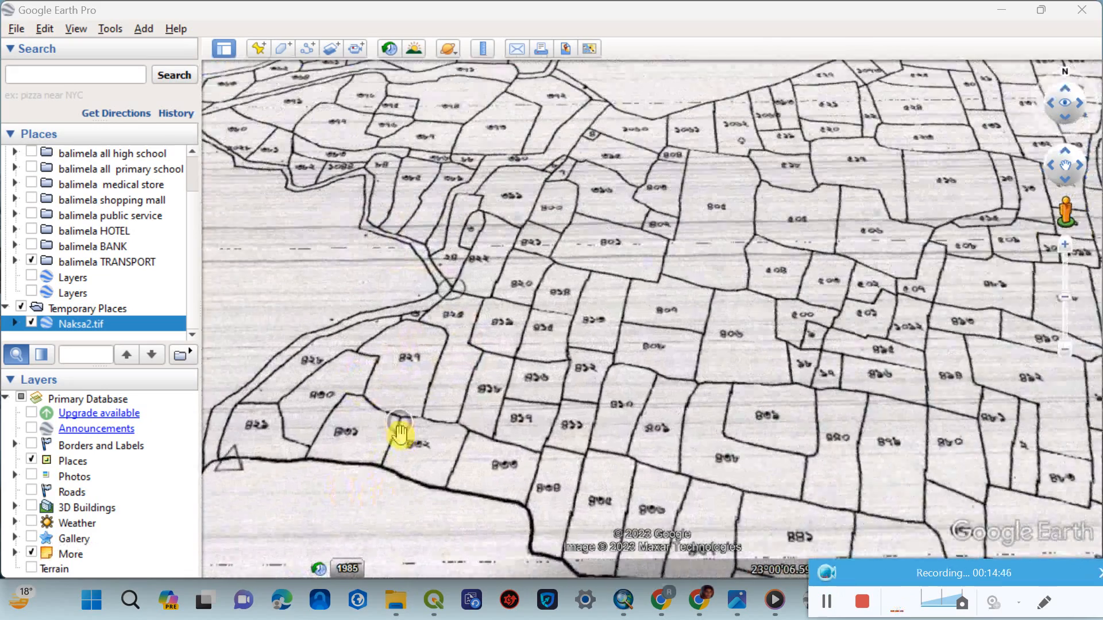
pyautogui.moveTo(653, 396); pyautogui.dragTo(650, 546)
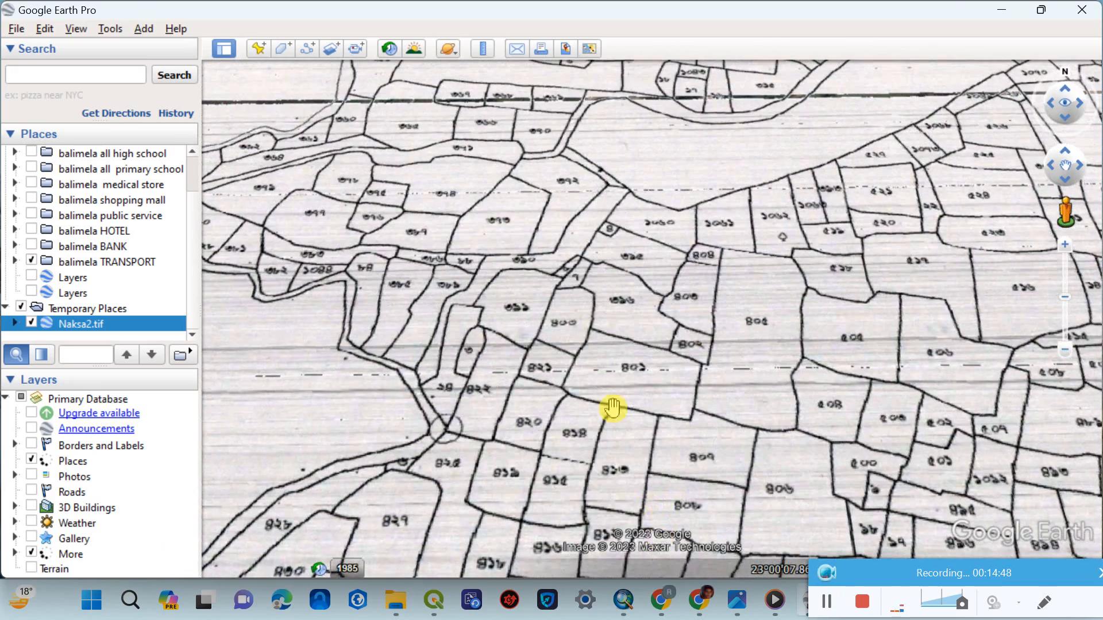
pyautogui.moveTo(495, 375); pyautogui.dragTo(471, 323)
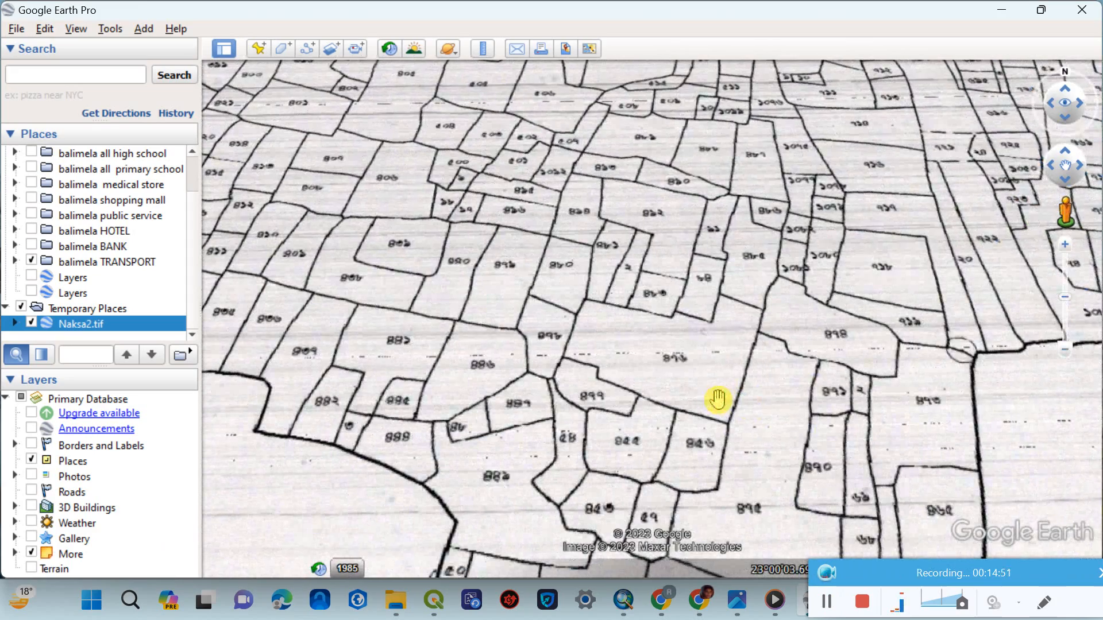
pyautogui.moveTo(824, 376); pyautogui.dragTo(812, 510)
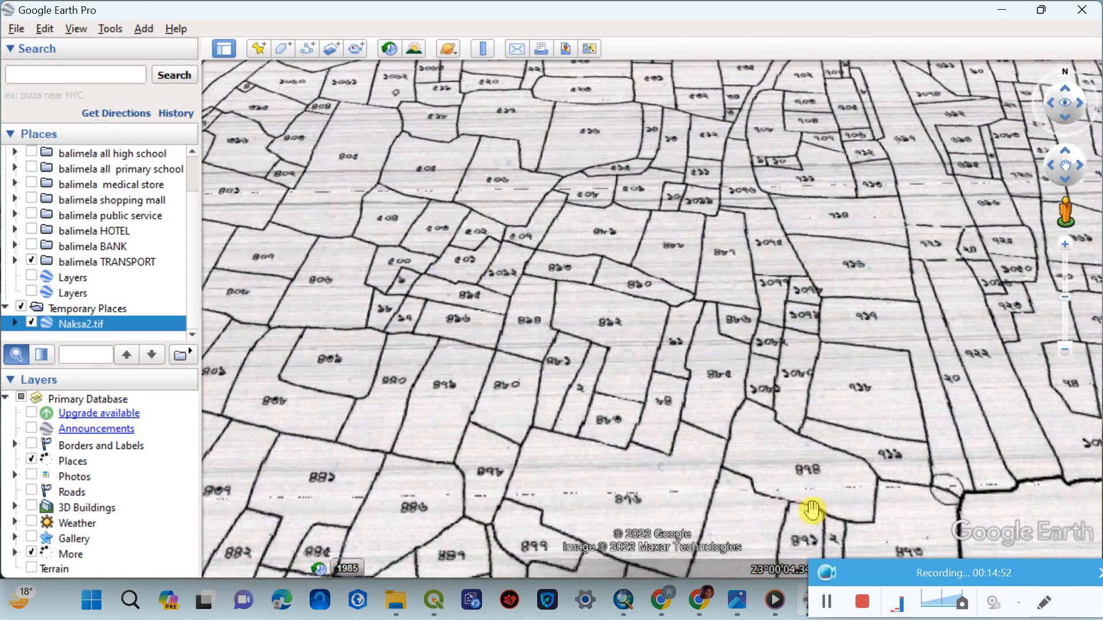
pyautogui.scroll(-3, 569, 357)
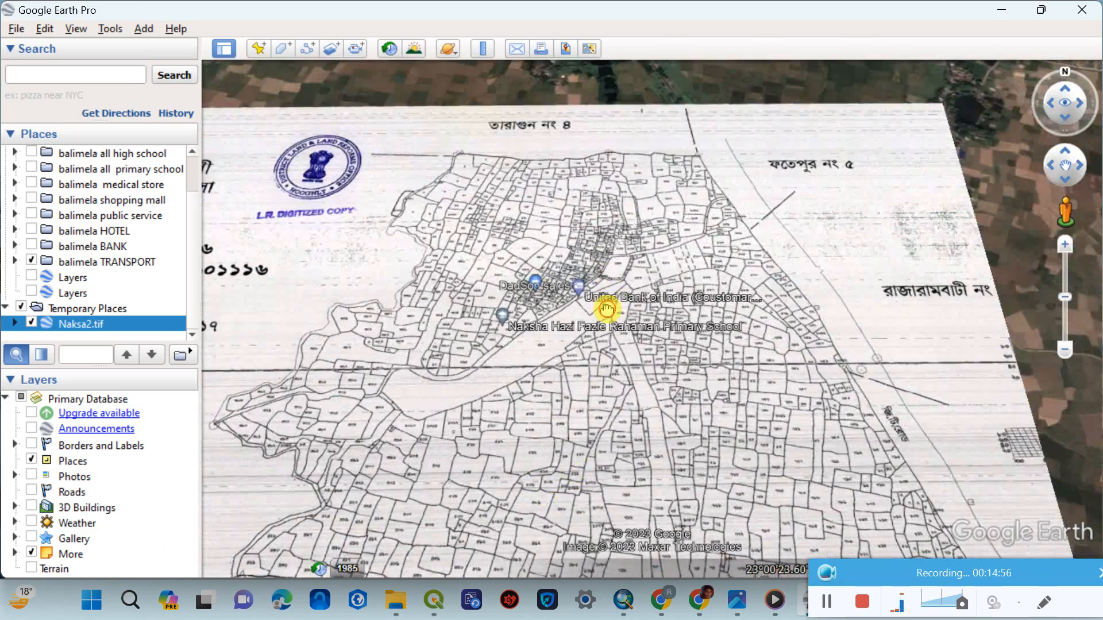
pyautogui.scroll(5, 517, 234)
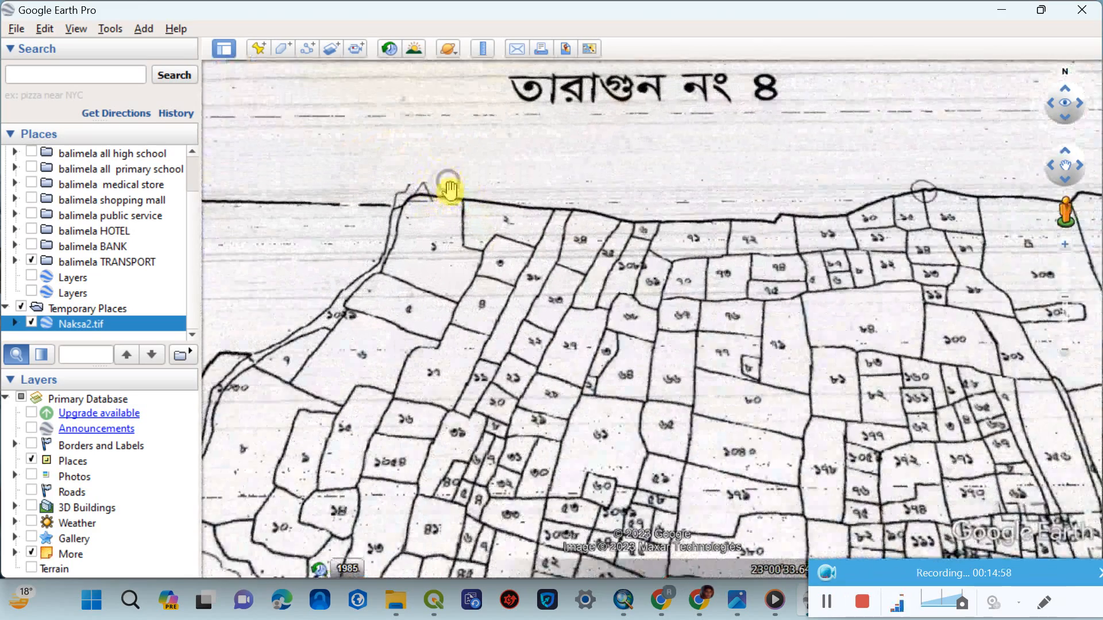
pyautogui.scroll(2, 456, 256)
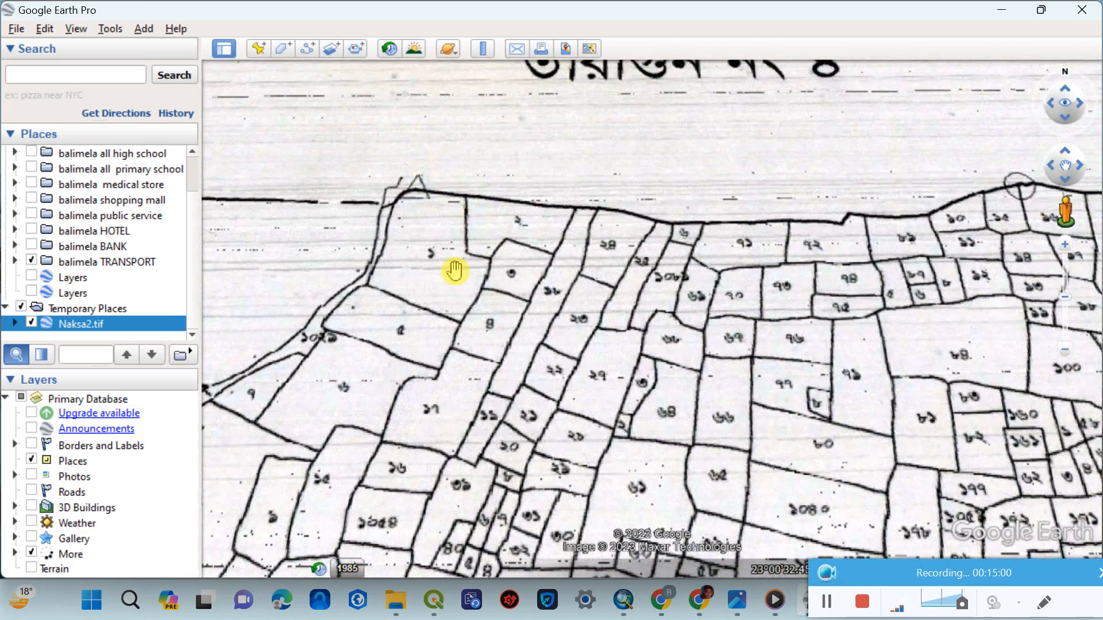
pyautogui.scroll(-3, 456, 307)
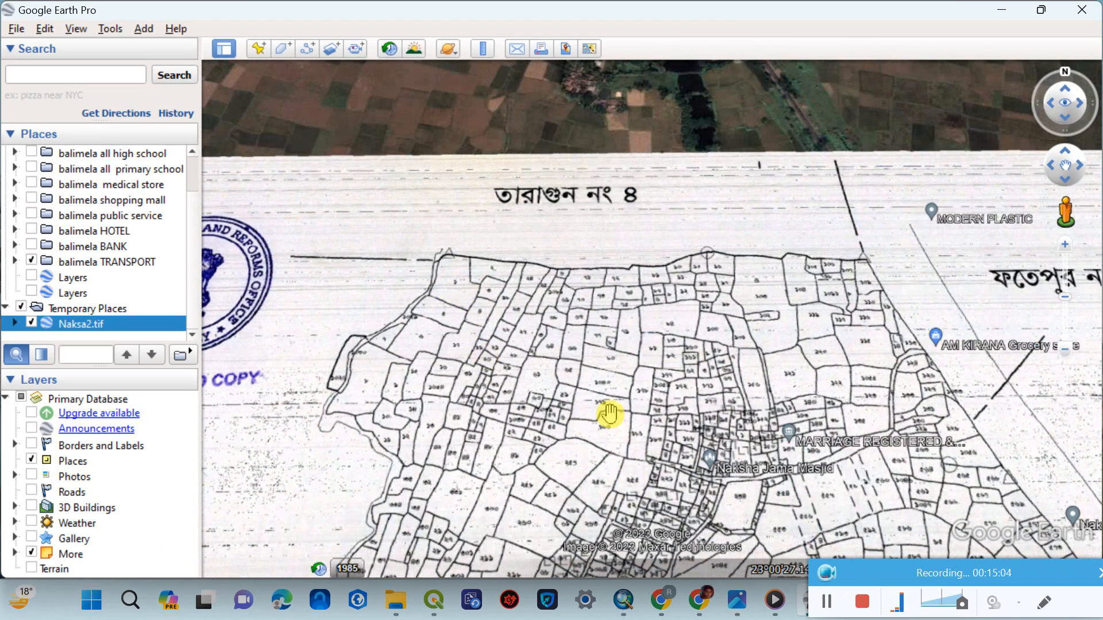
pyautogui.moveTo(622, 390); pyautogui.dragTo(591, 266)
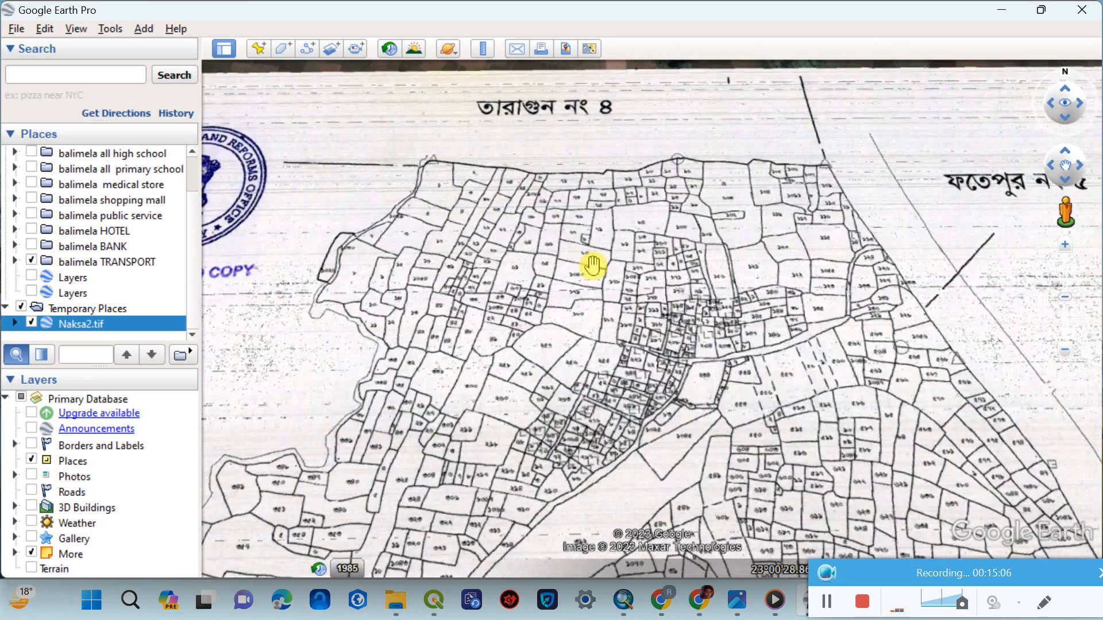
pyautogui.scroll(-4, 592, 265)
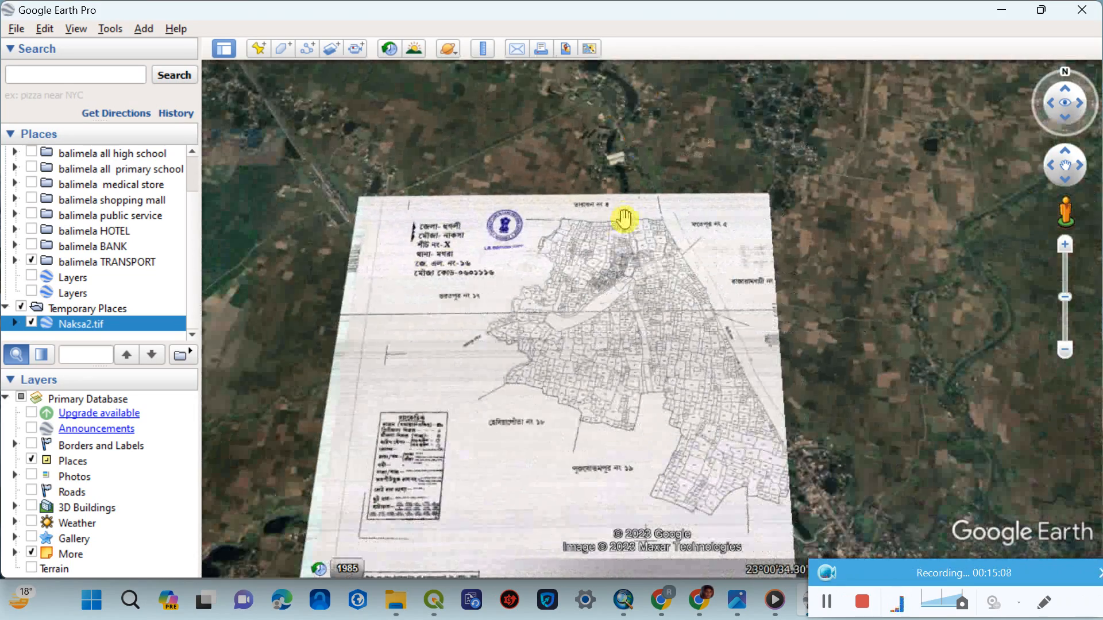
pyautogui.scroll(3, 652, 359)
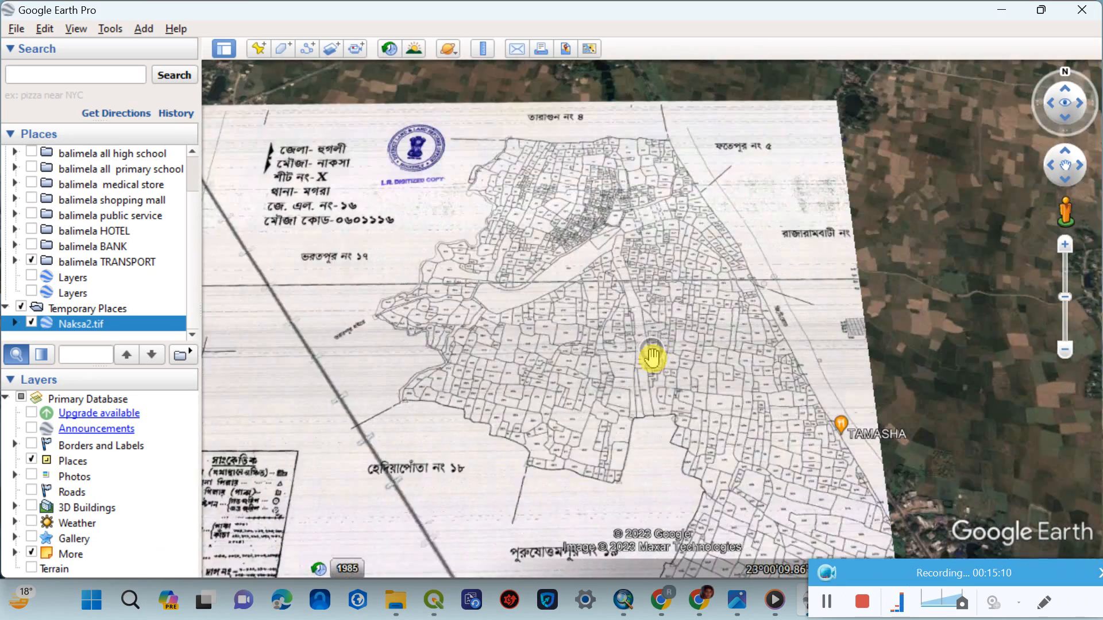